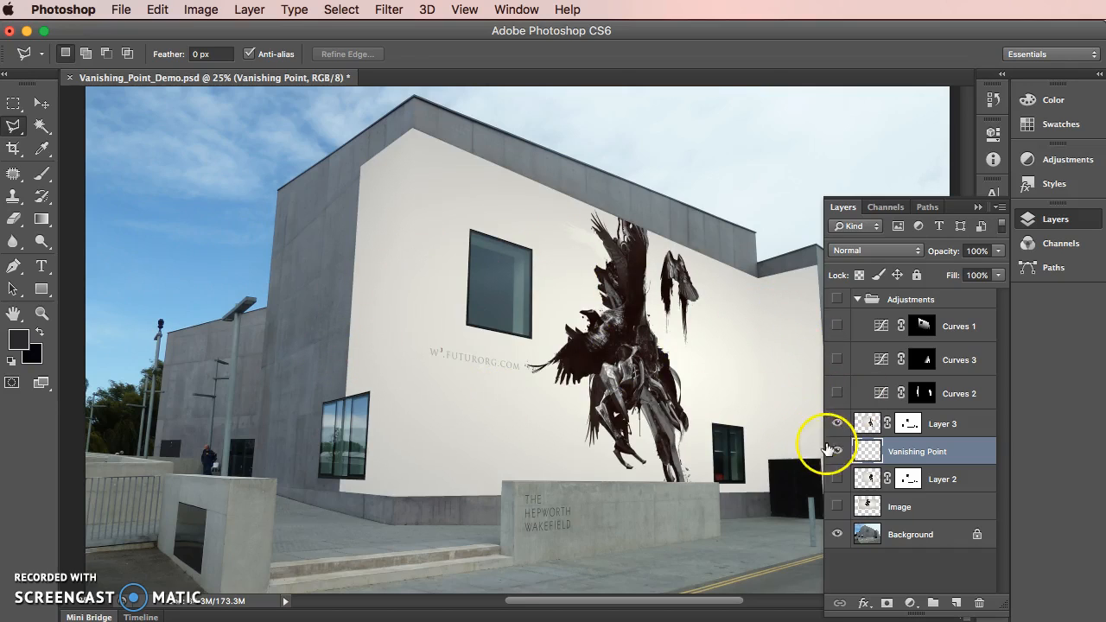
Compare the flat artwork on the Image layer, the bare building, and the wrapped artwork on Layer 3
{"action": "left_click", "coordinate": [837, 424]}
{"action": "left_click", "coordinate": [836, 507]}
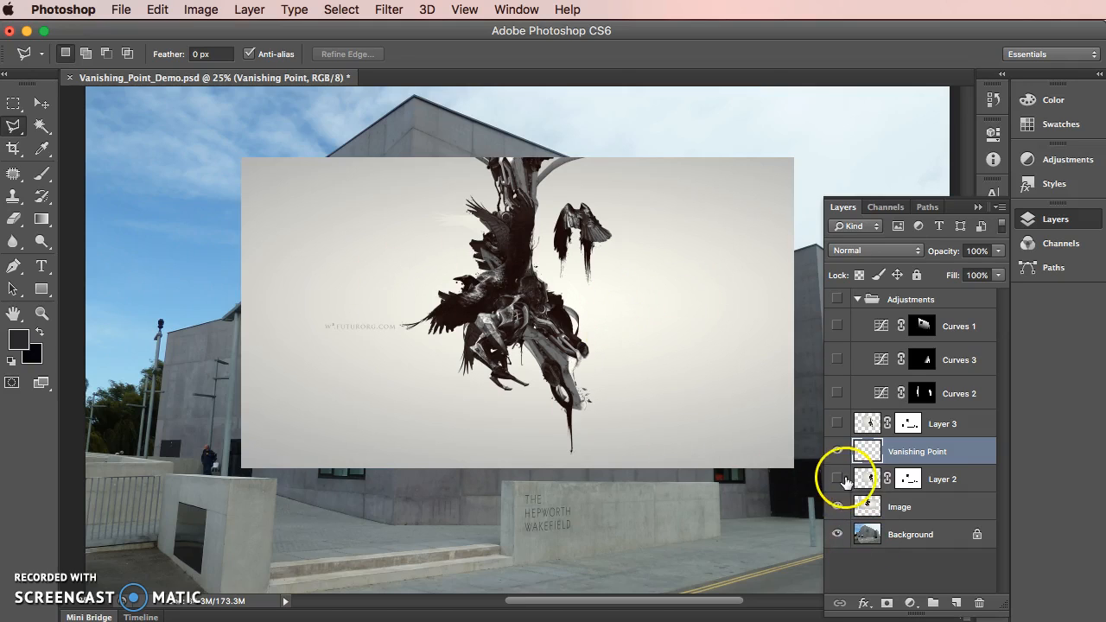
{"action": "left_click", "coordinate": [836, 506]}
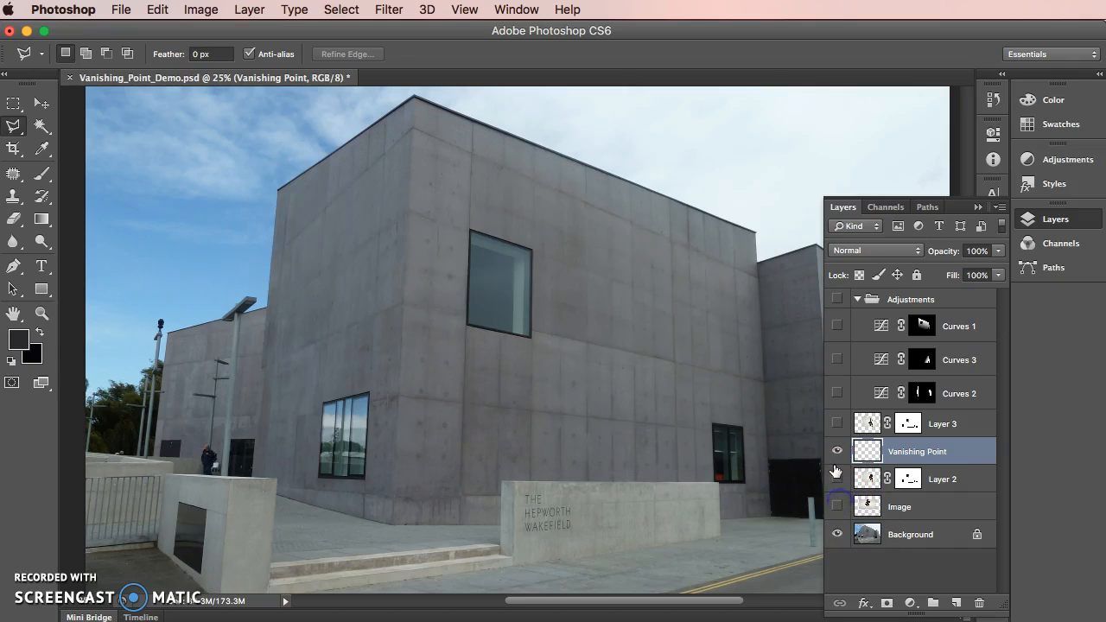
{"action": "left_click", "coordinate": [837, 423]}
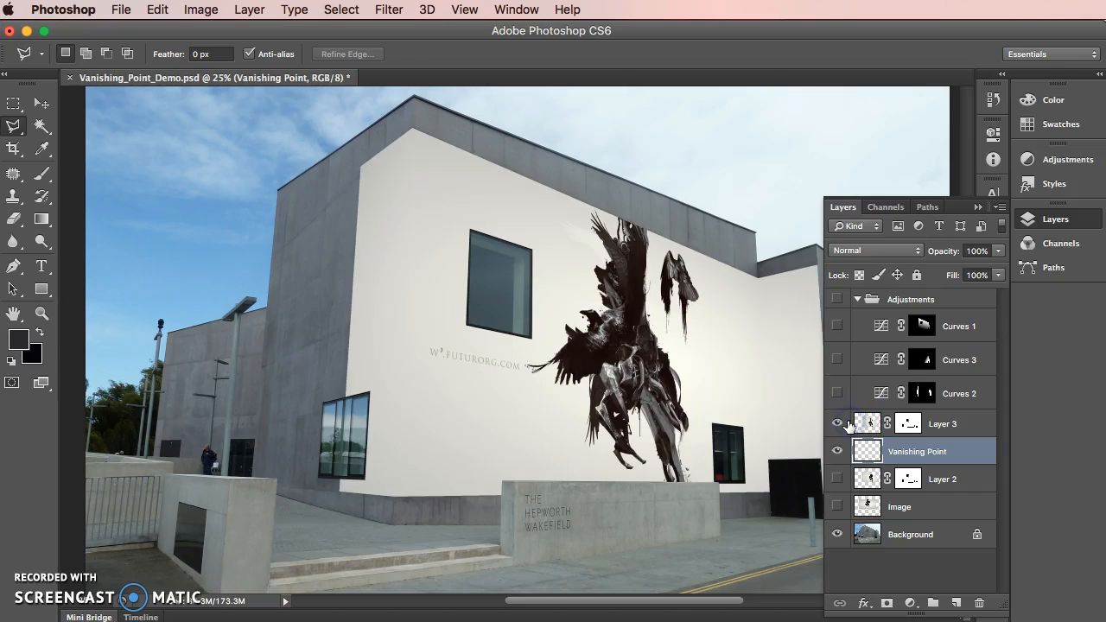
Inspect the perspective grid over the building walls in the Vanishing Point filter, and close it without applying anything
{"action": "left_click", "coordinate": [400, 10]}
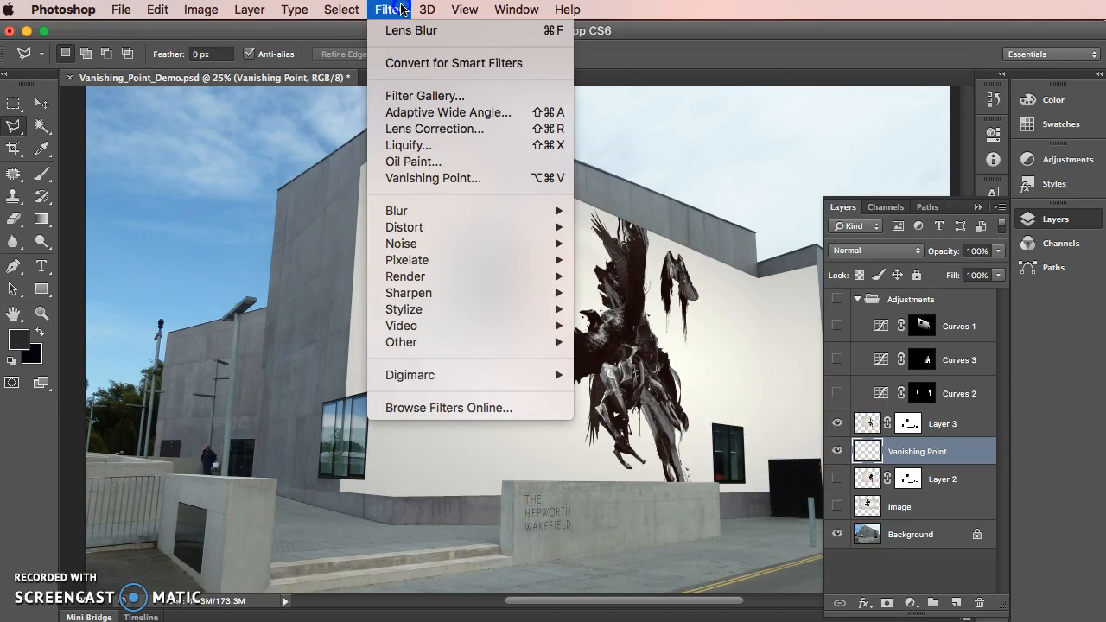
{"action": "left_click", "coordinate": [456, 176]}
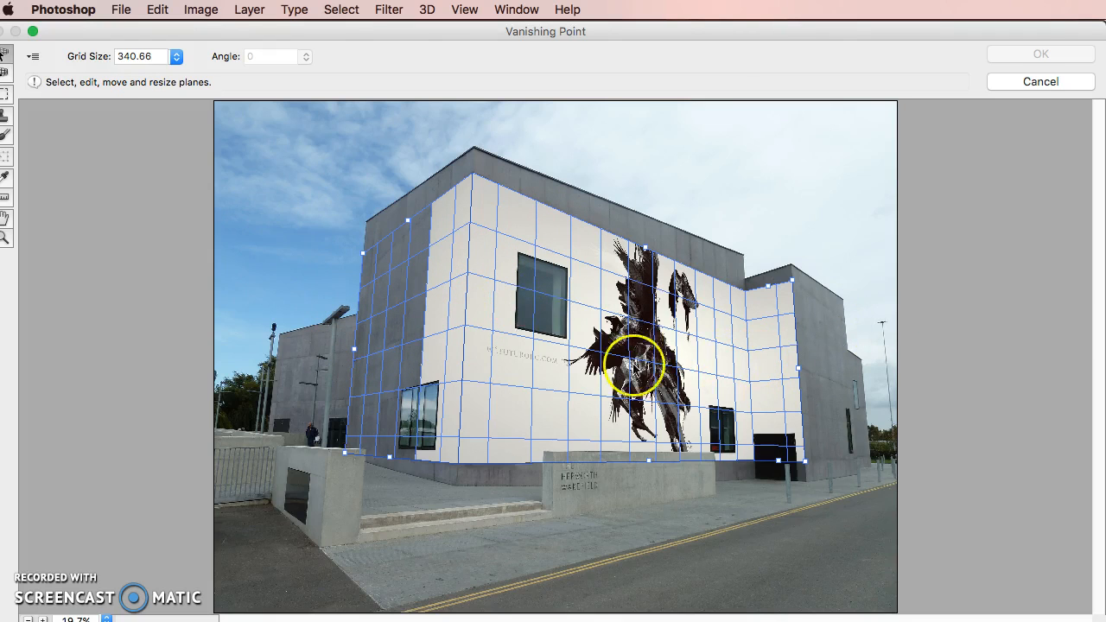
{"action": "left_click", "coordinate": [1068, 80]}
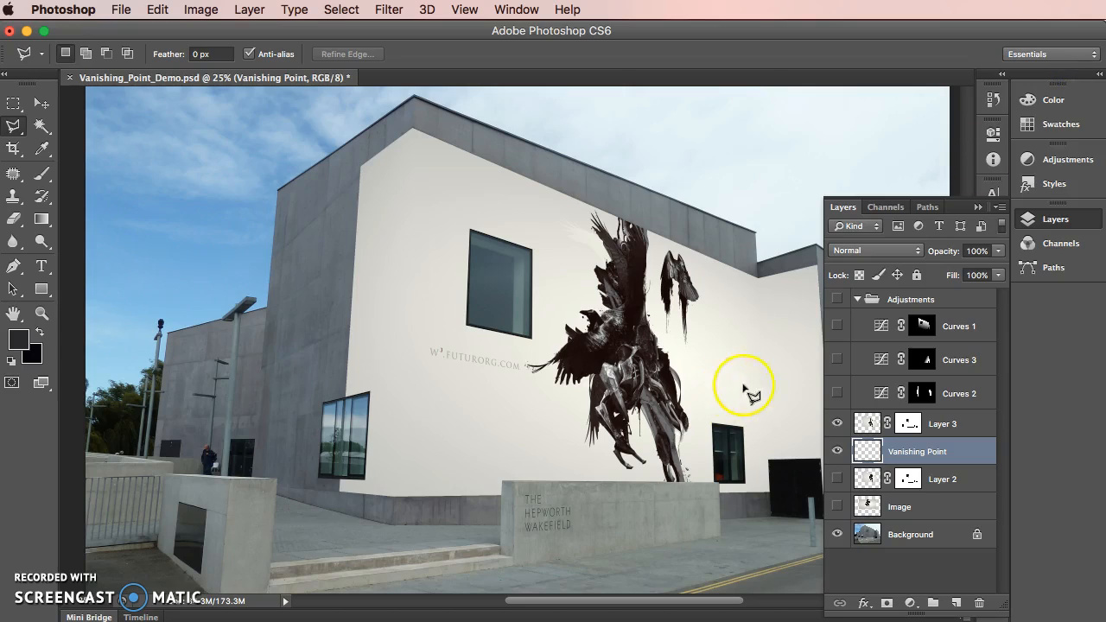
Disable and re-enable Layer 3's mask to compare the wall artwork with and without the cut-outs
{"action": "left_click", "coordinate": [840, 299]}
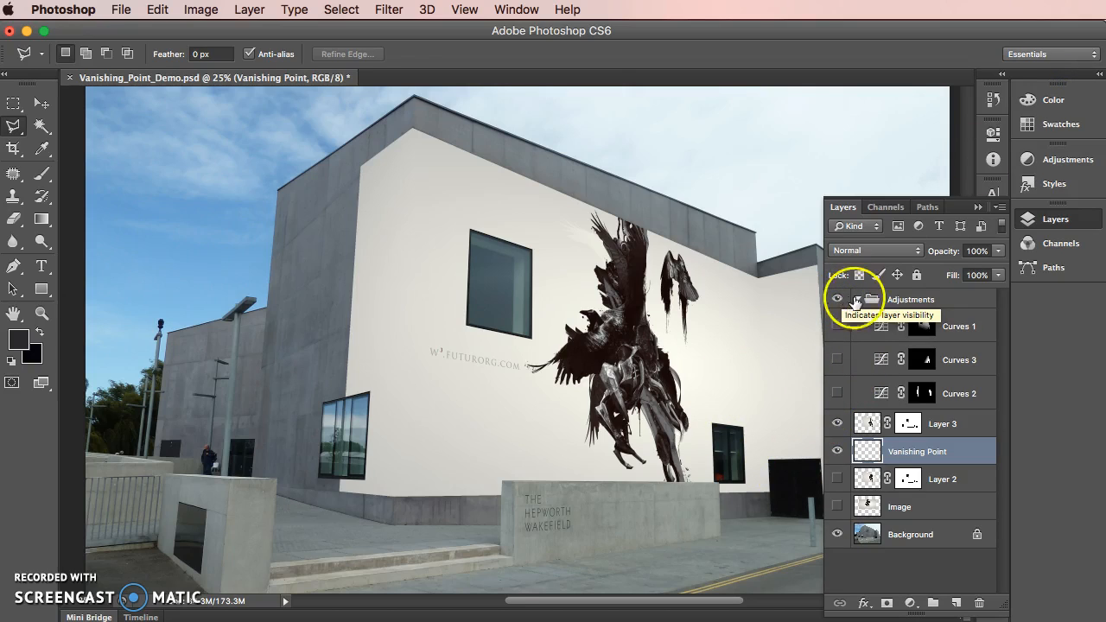
{"action": "left_click", "coordinate": [857, 299]}
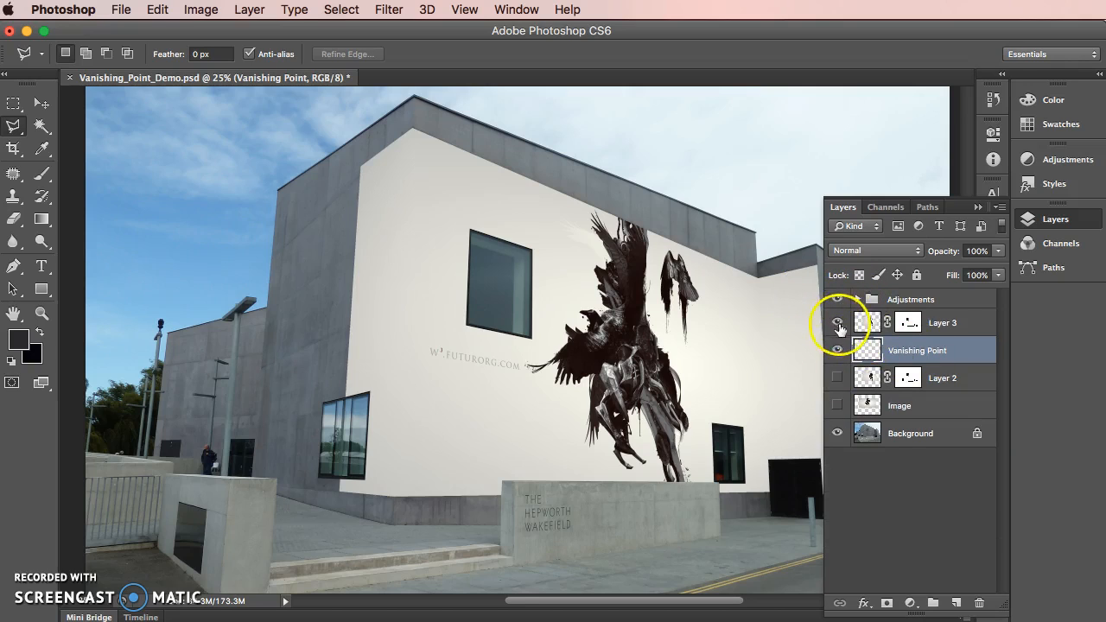
{"action": "left_click", "coordinate": [909, 323]}
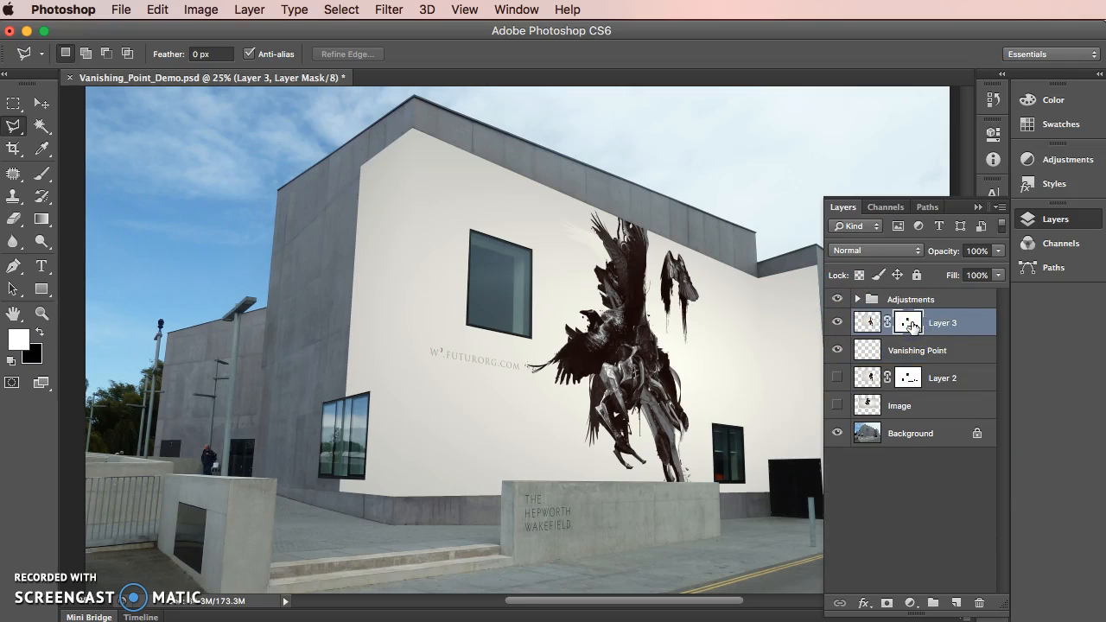
{"action": "right_click", "coordinate": [911, 325]}
{"action": "left_click", "coordinate": [955, 330]}
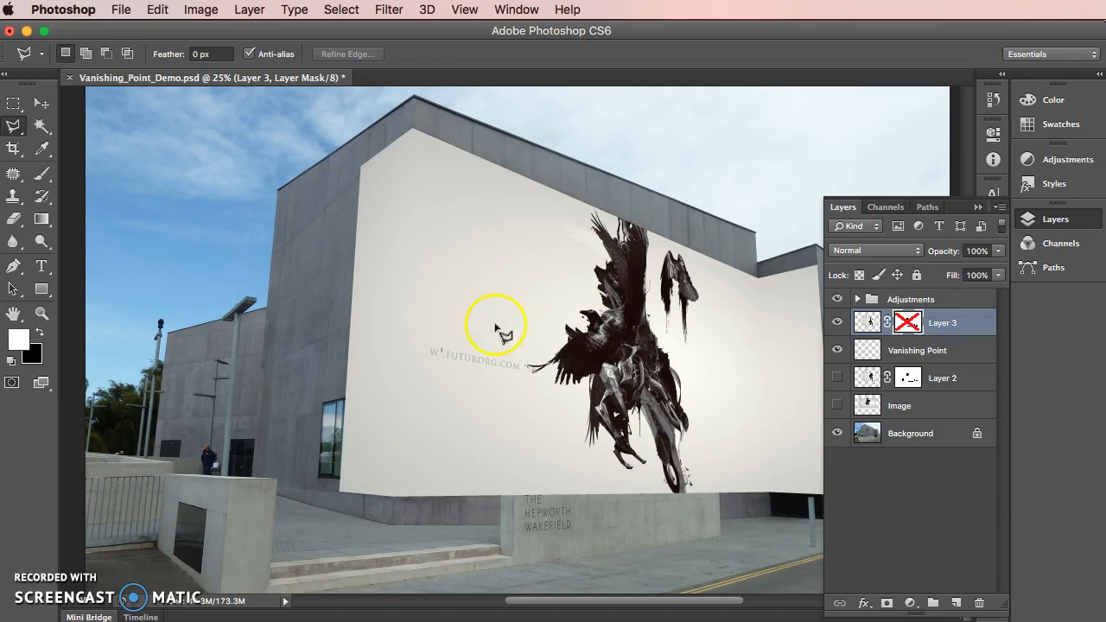
{"action": "right_click", "coordinate": [910, 323]}
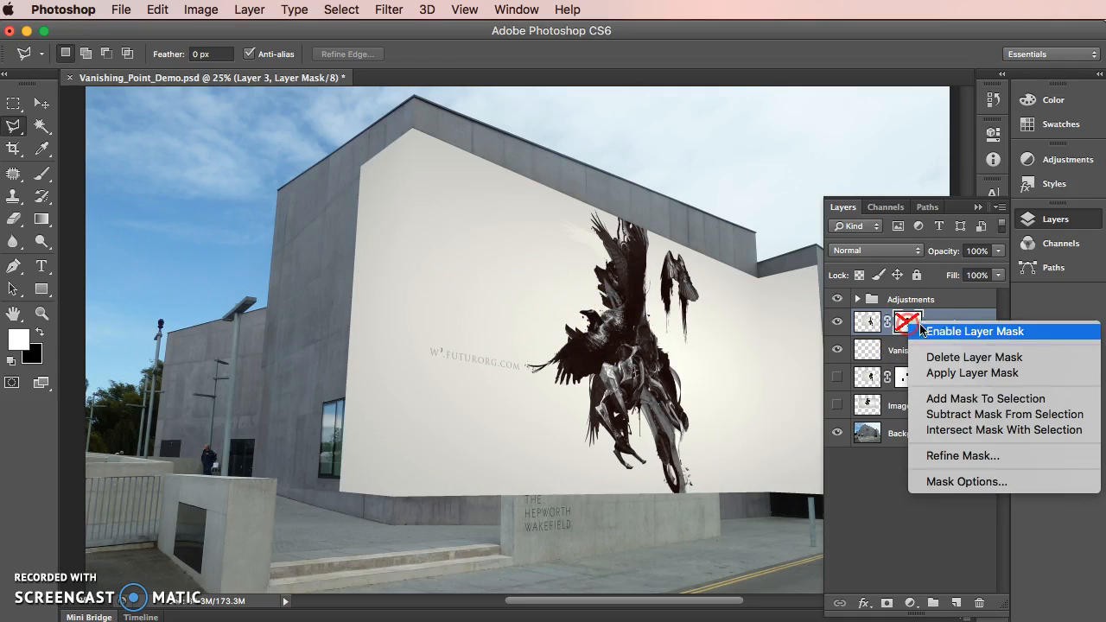
{"action": "left_click", "coordinate": [976, 333]}
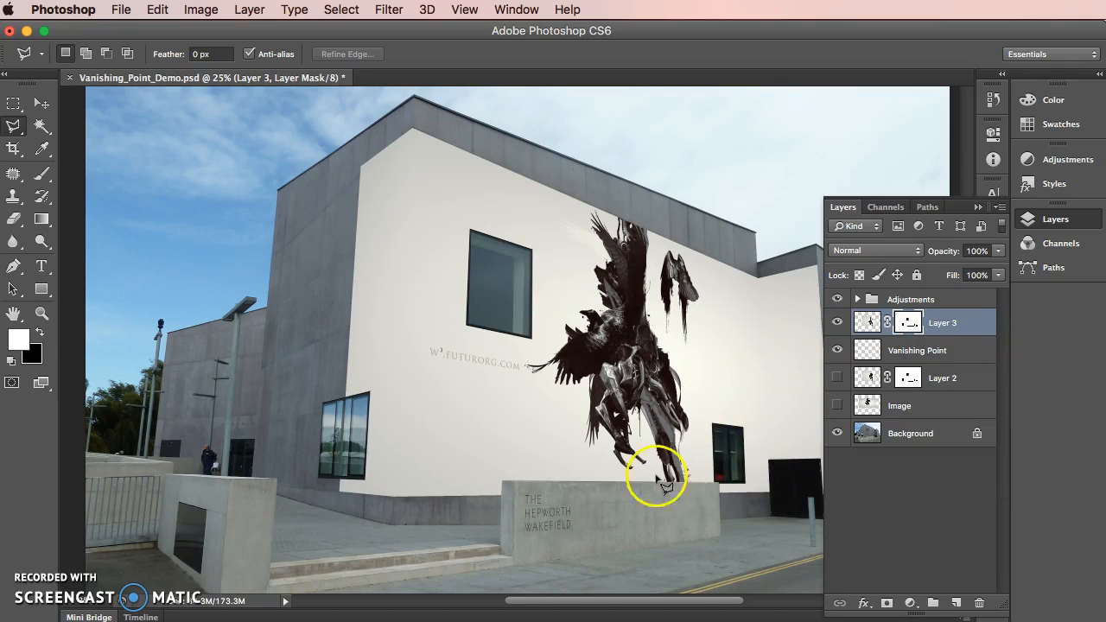
Preview the effect of Curves 2, Curves 3 and Curves 1 in the Adjustments group on the building
{"action": "left_click", "coordinate": [837, 300]}
{"action": "left_click", "coordinate": [857, 300]}
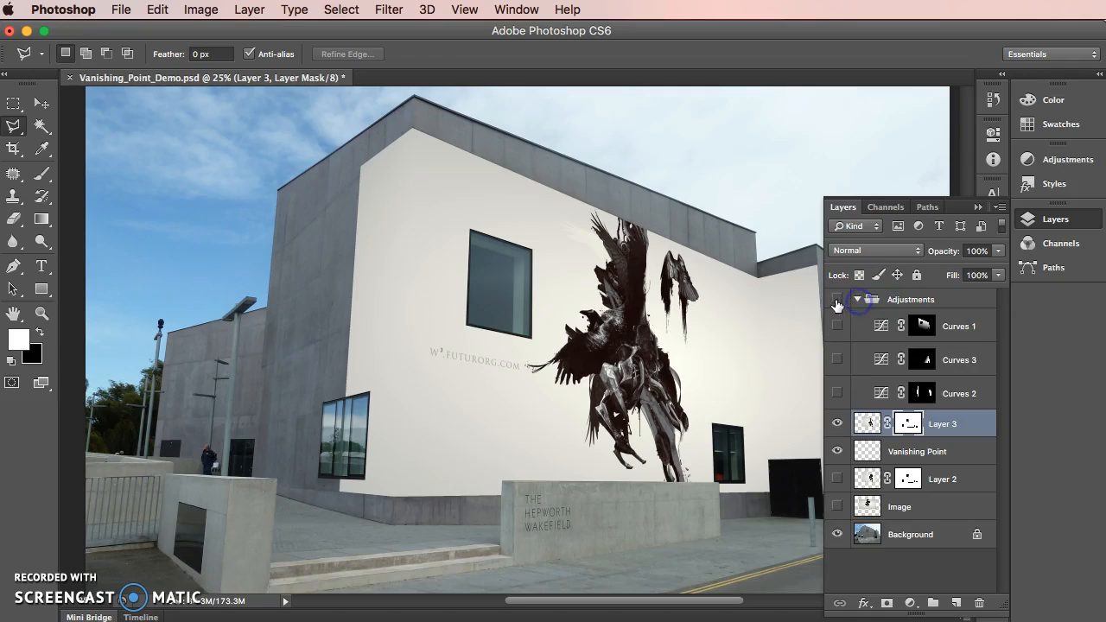
{"action": "left_click", "coordinate": [837, 393]}
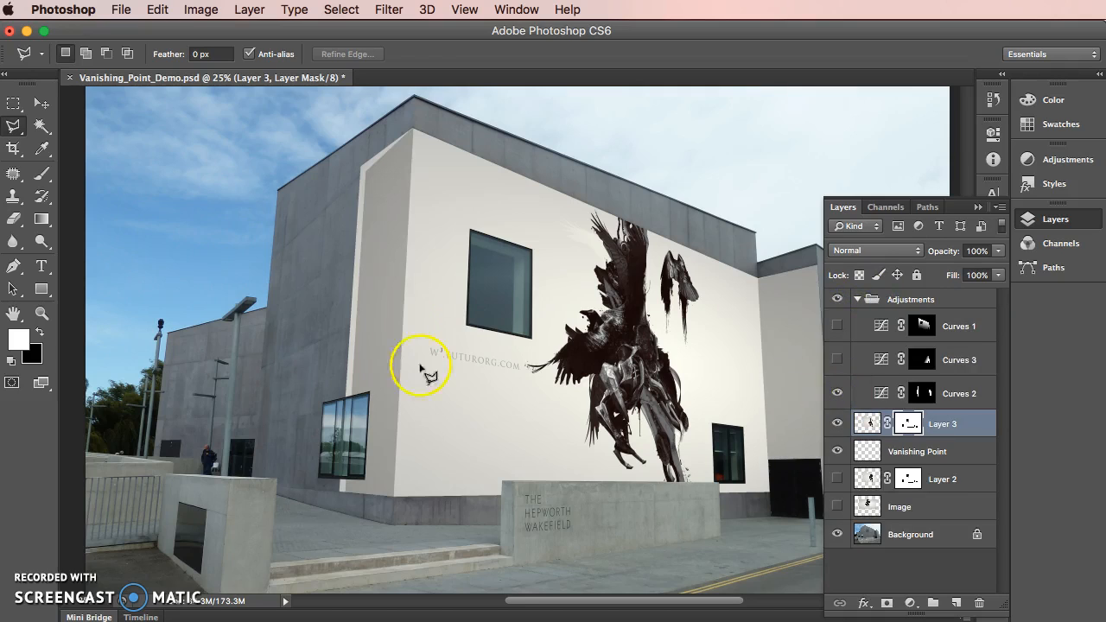
{"action": "left_click", "coordinate": [836, 359]}
{"action": "left_click", "coordinate": [836, 359]}
{"action": "left_click", "coordinate": [837, 359]}
{"action": "left_click", "coordinate": [837, 326]}
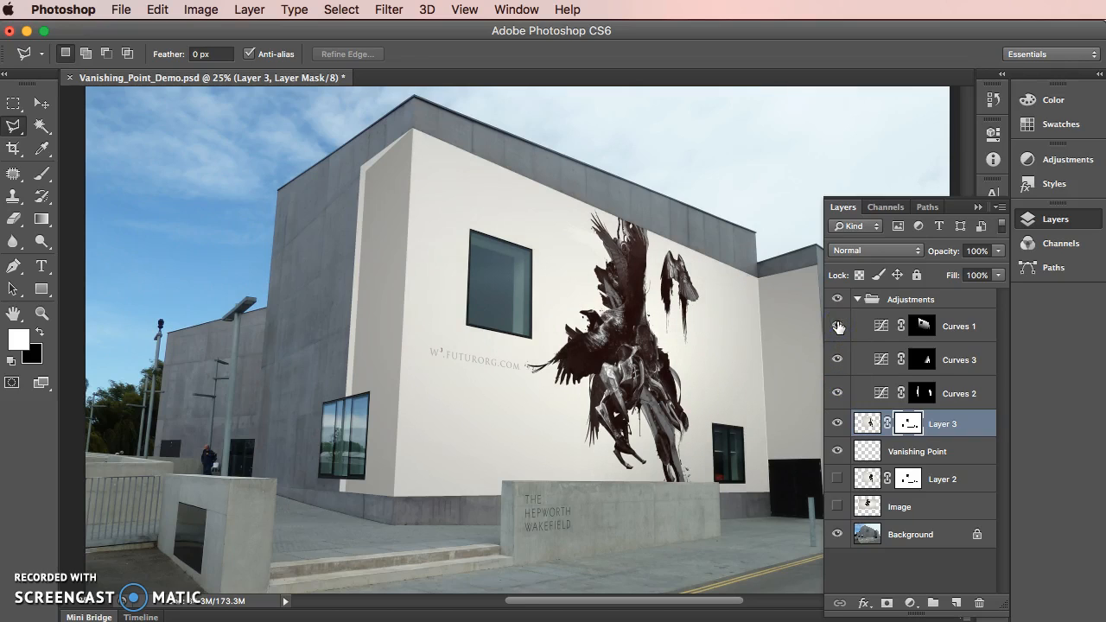
{"action": "left_click", "coordinate": [837, 325]}
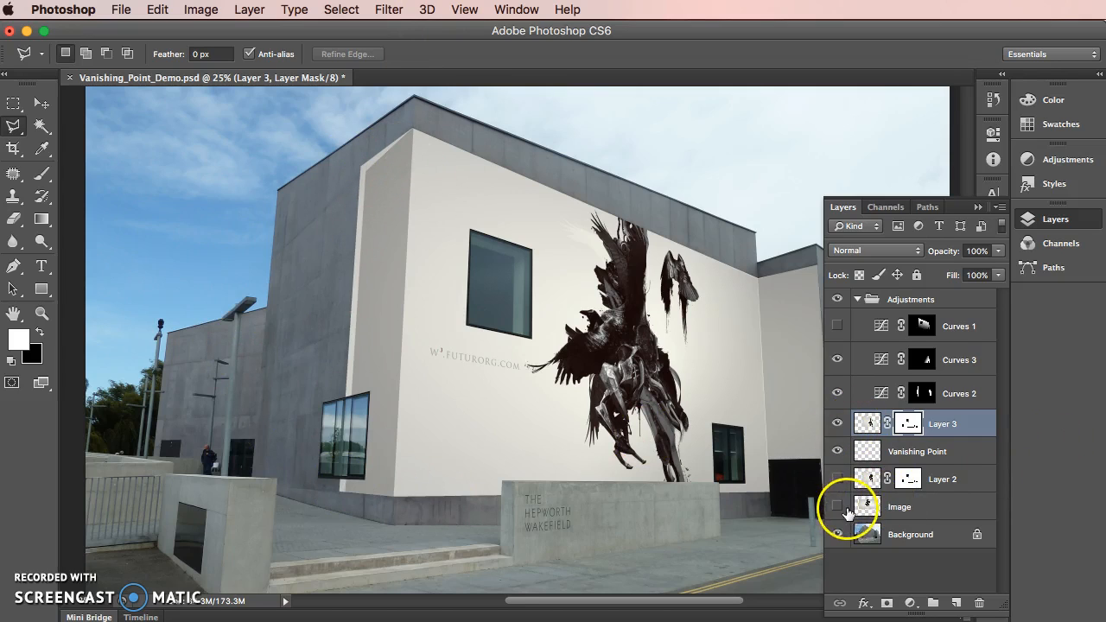
Hide the Curves adjustments, Layer 2 and the Vanishing Point layer, keeping only Layer 3 shown over the Background
{"action": "left_click", "coordinate": [836, 424]}
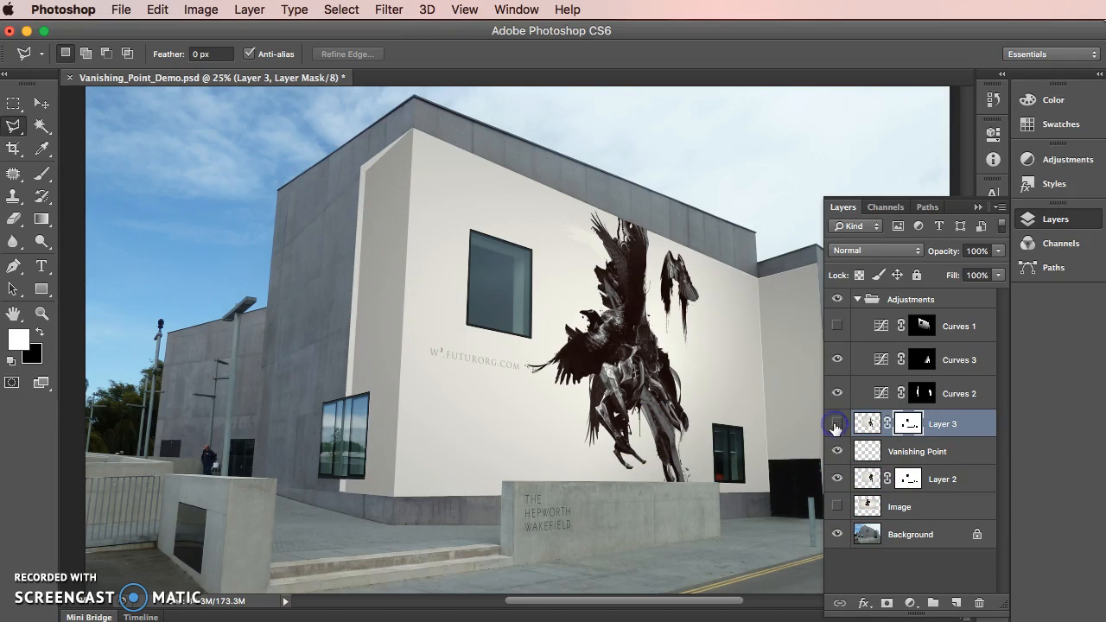
{"action": "left_click", "coordinate": [836, 480]}
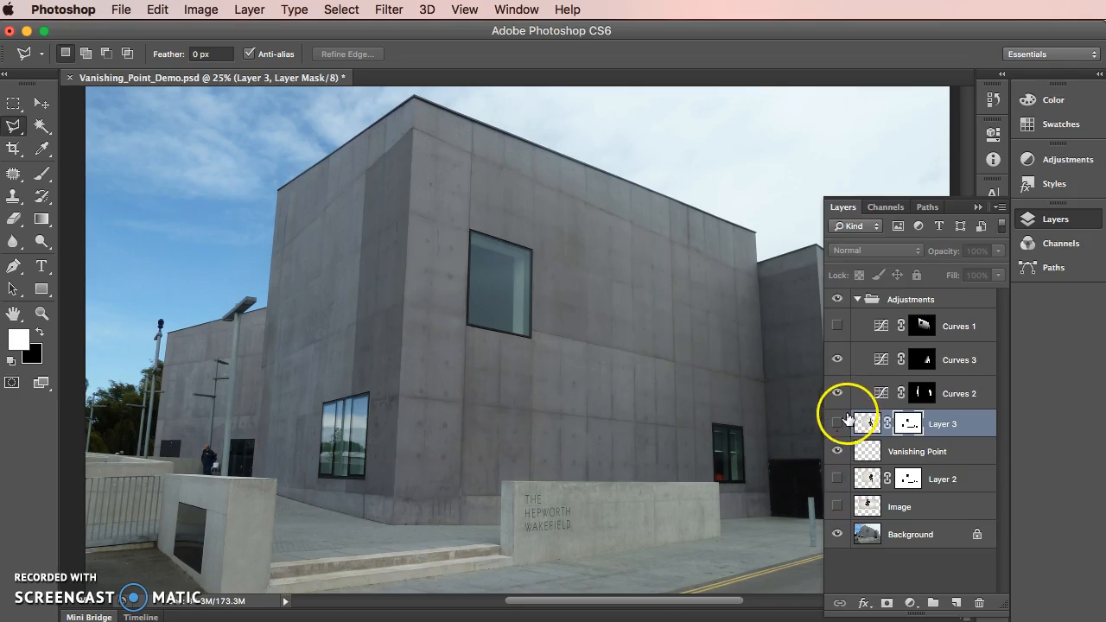
{"action": "left_click_drag", "start_coordinate": [850, 362], "coordinate": [834, 387]}
{"action": "left_click", "coordinate": [836, 424]}
{"action": "left_click", "coordinate": [837, 450]}
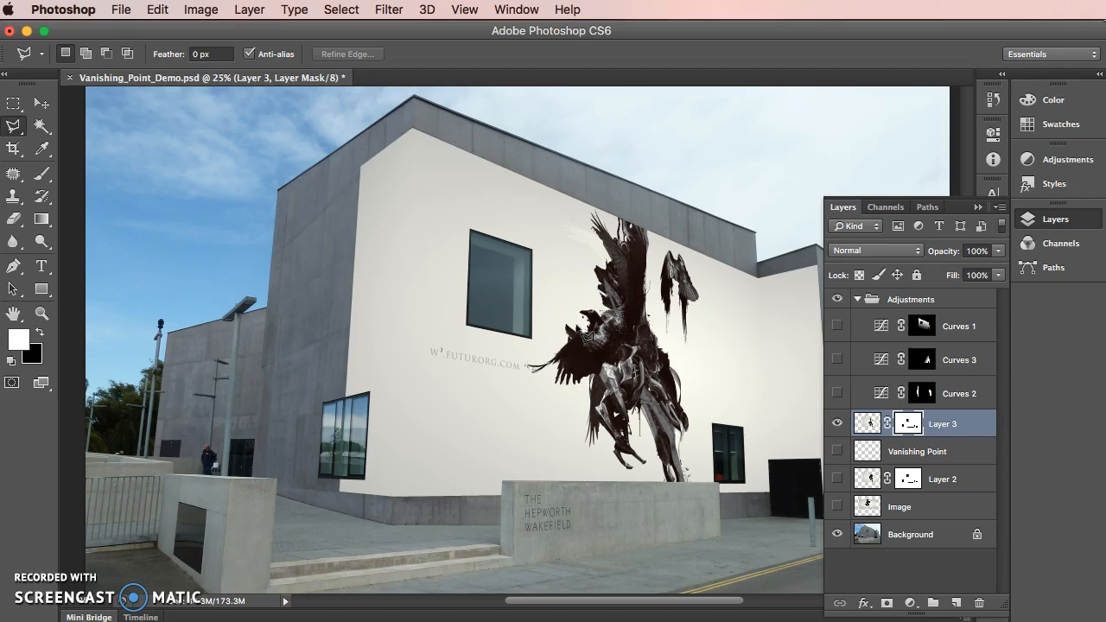
Examine up close how cleanly the wall artwork is cut out around the upper window
{"action": "key", "text": "super+equal"}
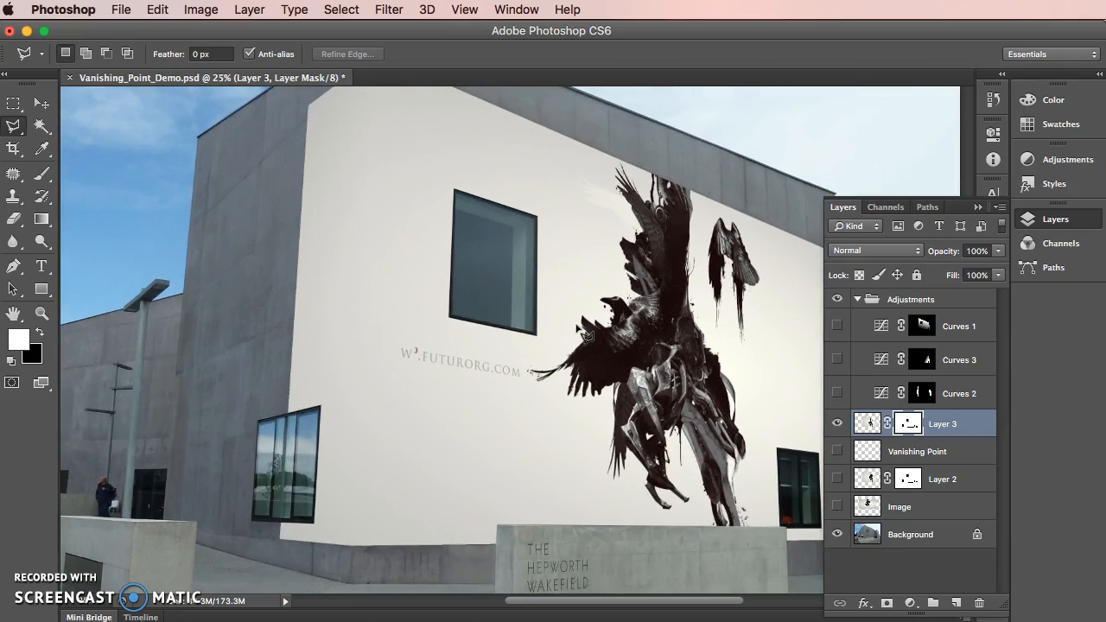
{"action": "key", "text": "super+equal"}
{"action": "key", "text": "super+equal"}
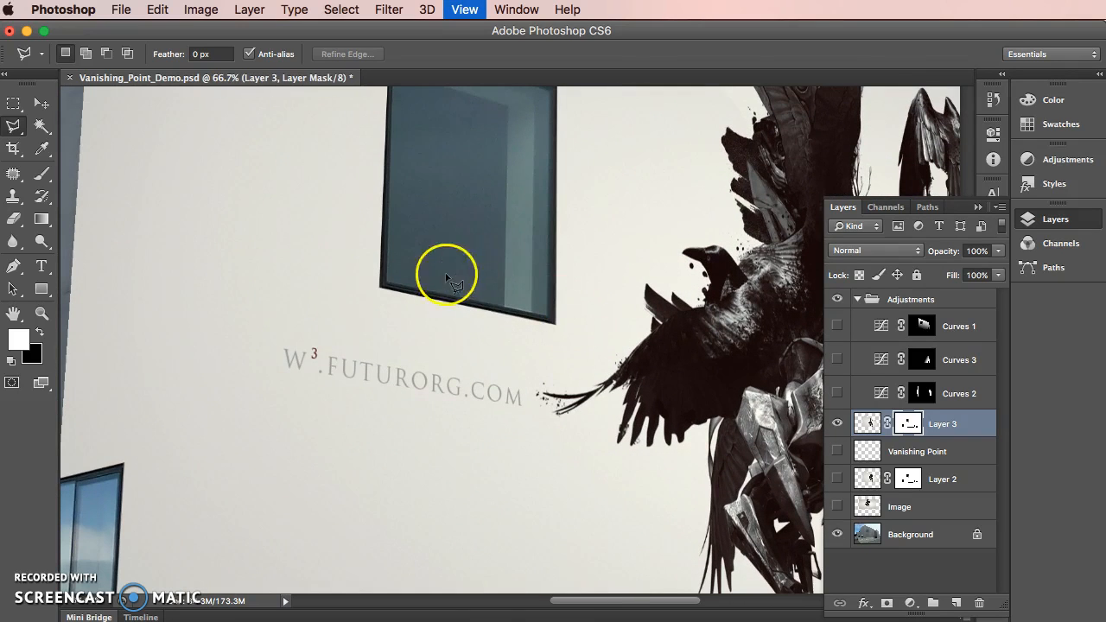
{"action": "scroll", "coordinate": [449, 173], "scroll_direction": "up", "scroll_amount": 3}
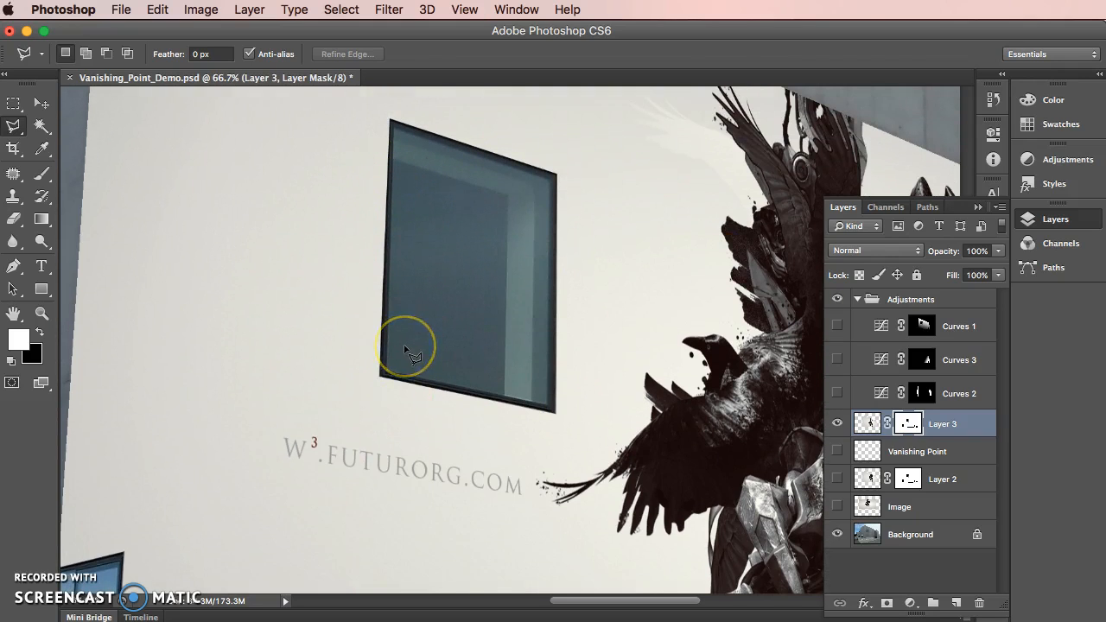
{"action": "key", "text": "super+minus"}
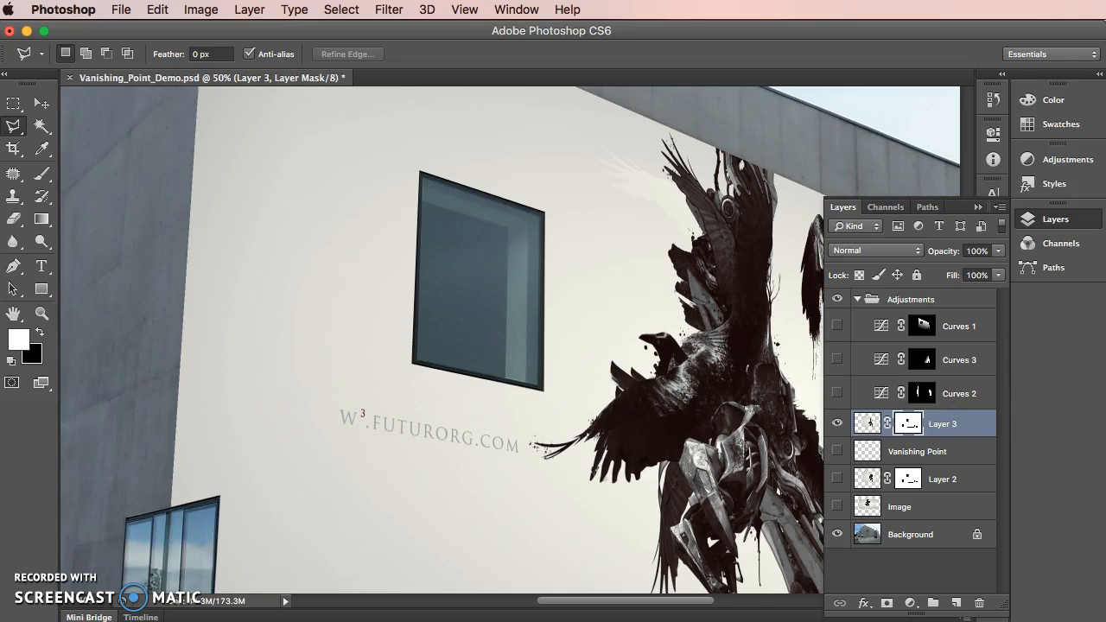
{"action": "key", "text": "ctrl+minus"}
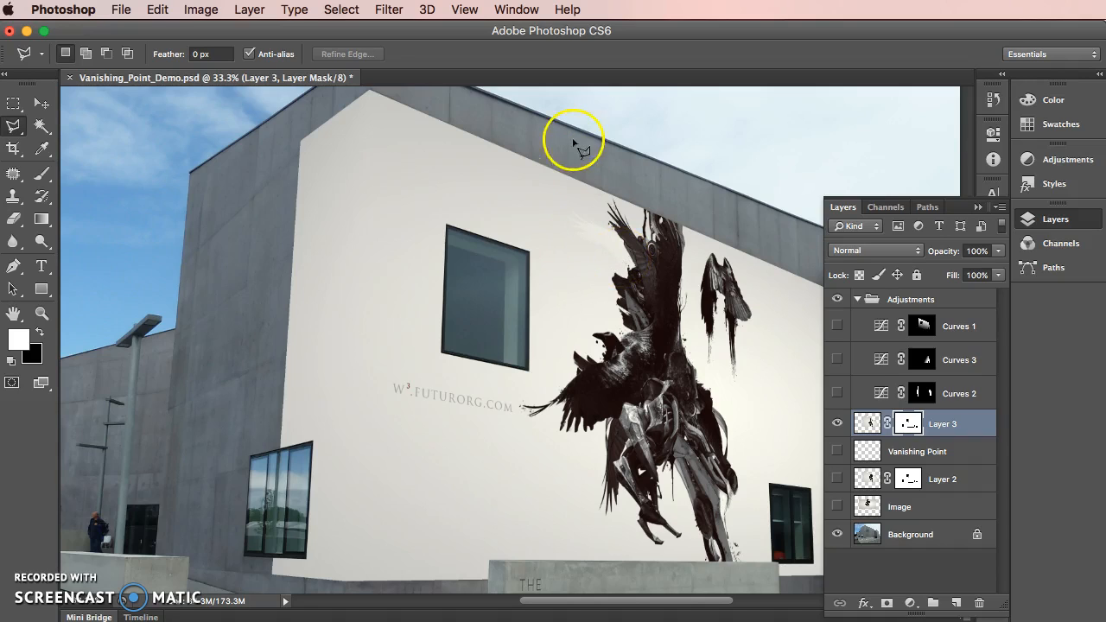
Duplicate Layer 3 together with its mask and hide the original
{"action": "left_click", "coordinate": [866, 421]}
{"action": "left_click_drag", "start_coordinate": [866, 421], "coordinate": [955, 602]}
{"action": "left_click", "coordinate": [836, 451]}
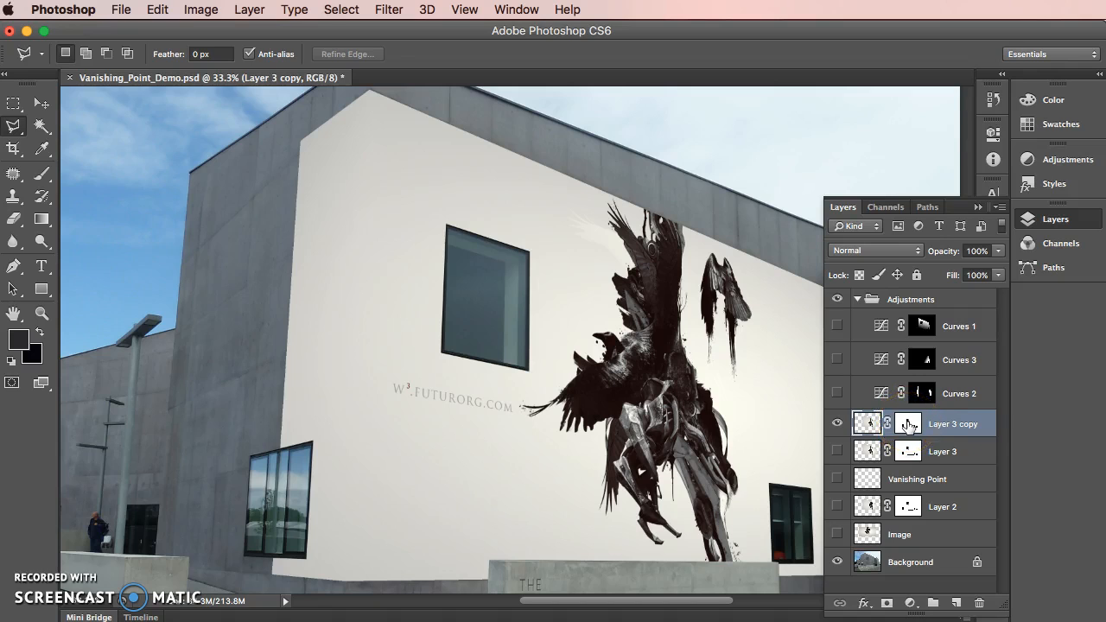
View the Layer 3 copy's mask on its own across the whole canvas, and return to the normal image view
{"action": "left_click", "coordinate": [908, 424], "text": "alt"}
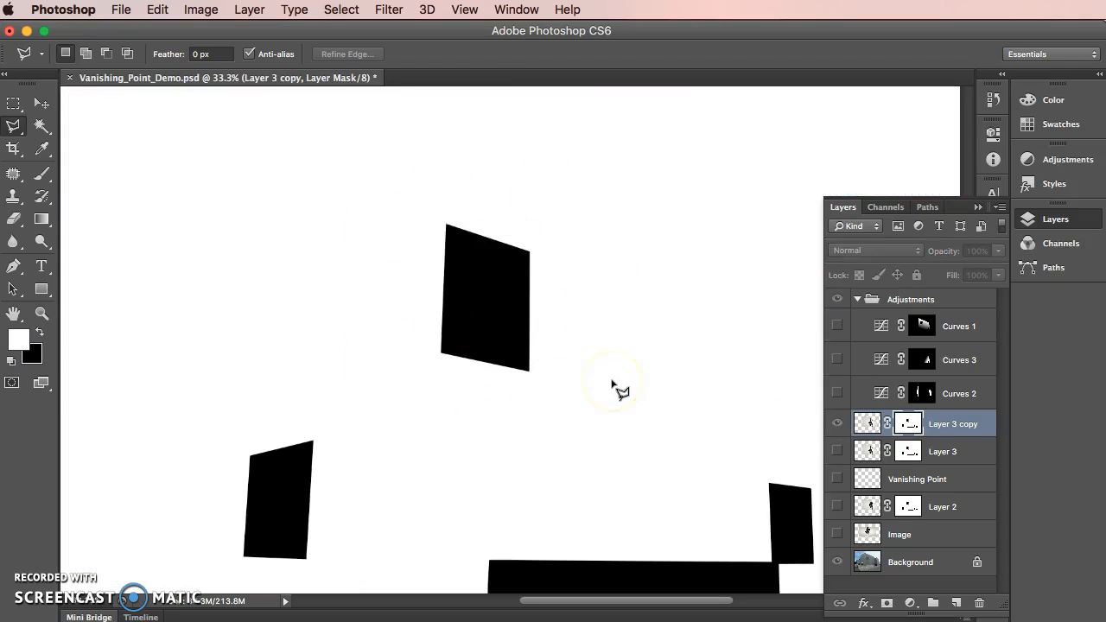
{"action": "key", "text": "super+minus"}
{"action": "key", "text": "super+minus"}
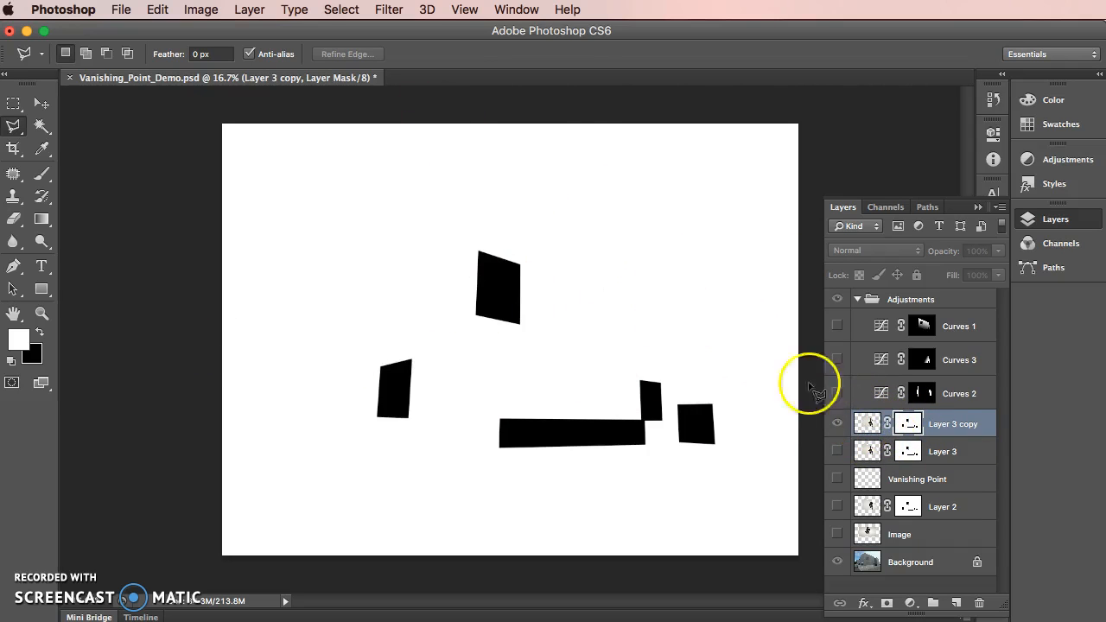
{"action": "left_click", "coordinate": [909, 423], "text": "alt"}
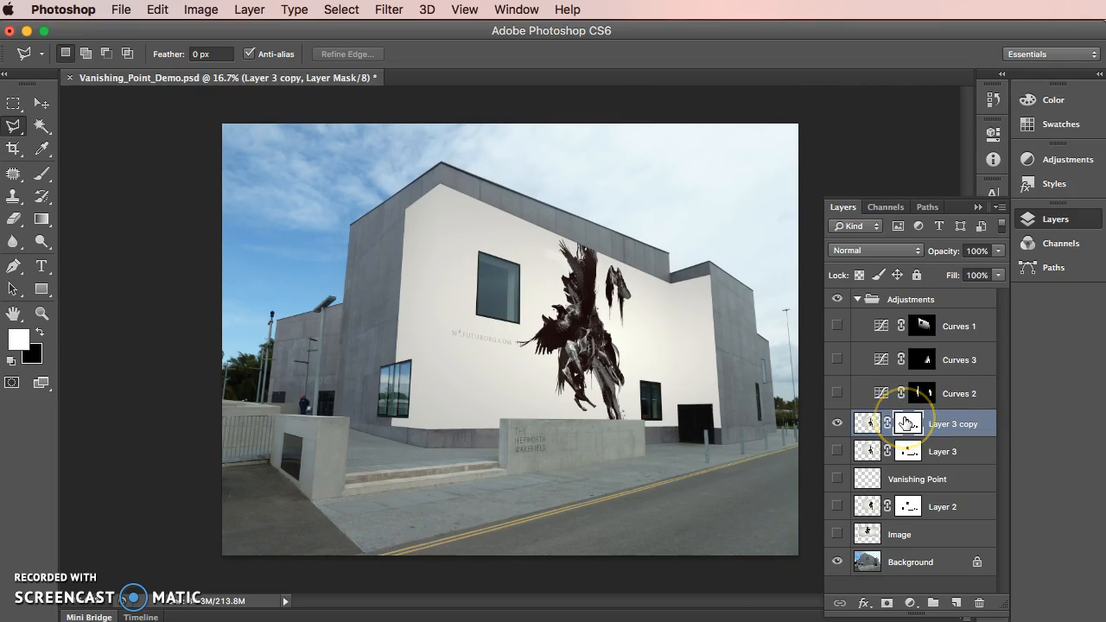
Load the Layer 3 copy's mask as a selection, and replace it with a selection of the layer's artwork outline
{"action": "left_click_drag", "start_coordinate": [909, 423], "coordinate": [912, 428]}
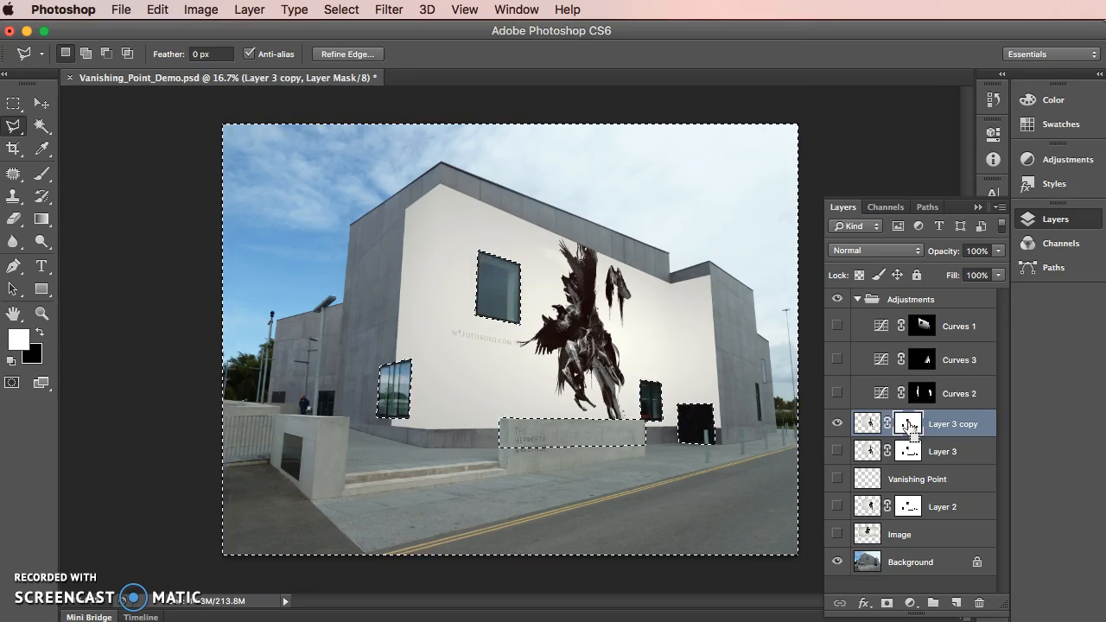
{"action": "left_click", "coordinate": [867, 424]}
{"action": "left_click", "coordinate": [867, 424], "text": "super"}
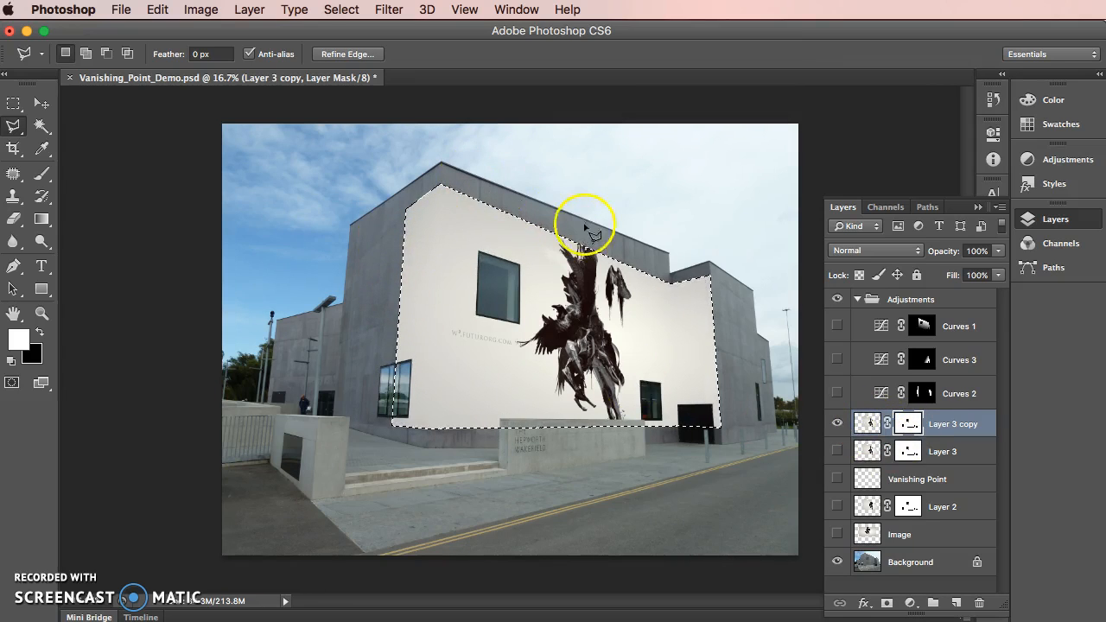
Load the Layer 3 copy's mask as a selection and invert it to select the windows, doorway and low wall
{"action": "left_click", "coordinate": [908, 424], "text": "super"}
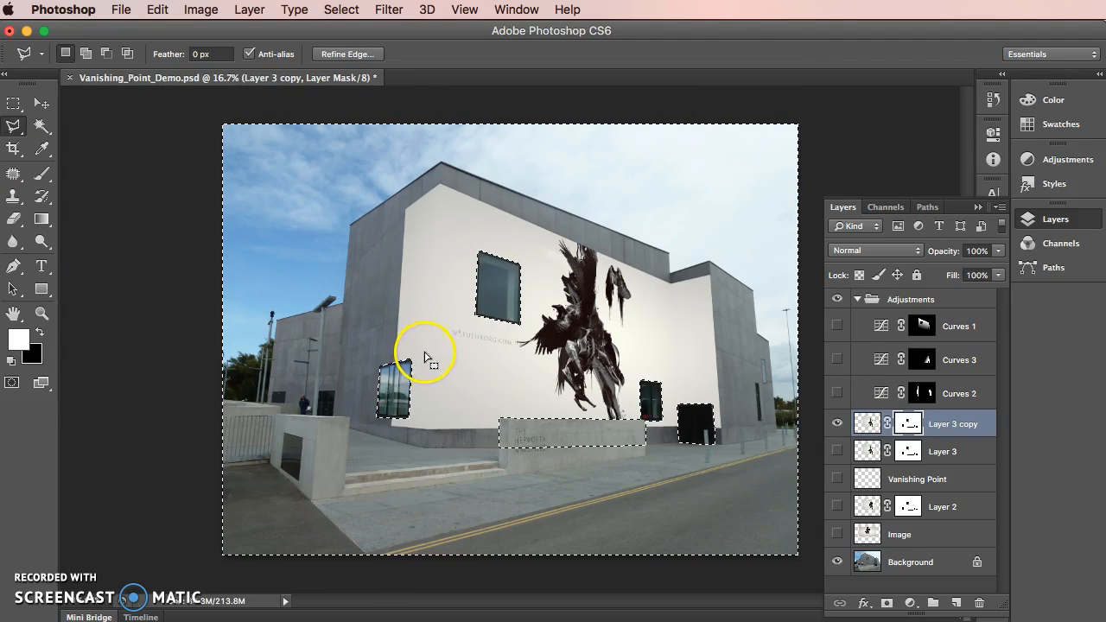
{"action": "left_click", "coordinate": [332, 9]}
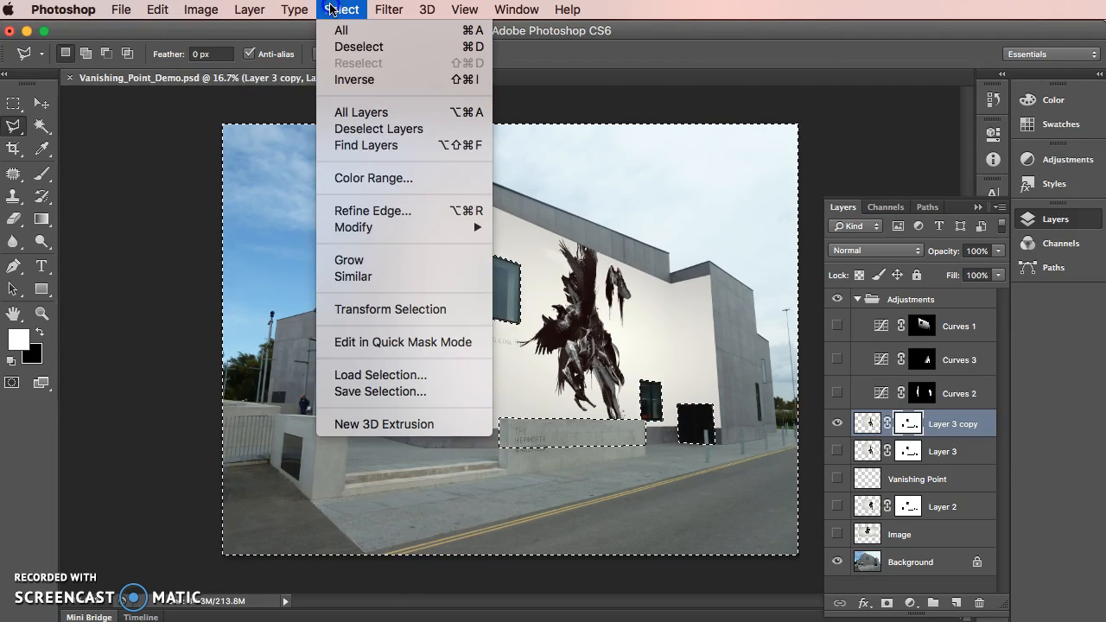
{"action": "left_click", "coordinate": [369, 79]}
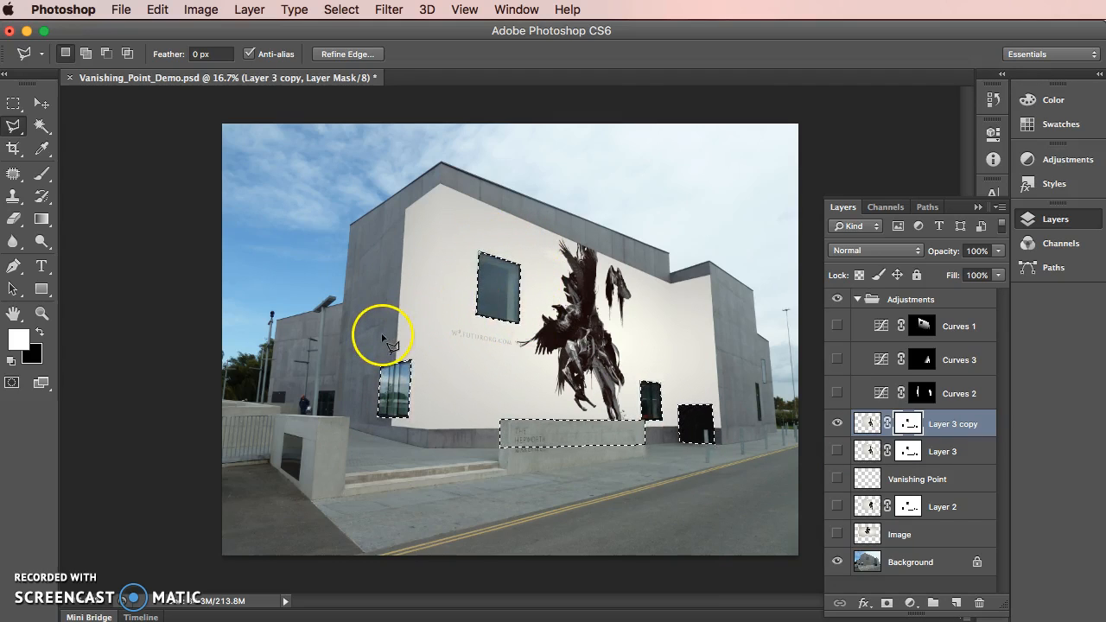
Subtract the lower windows, doorway and low wall from the selection with the Polygonal Lasso, keeping only the upper window selected
{"action": "left_click", "coordinate": [102, 56]}
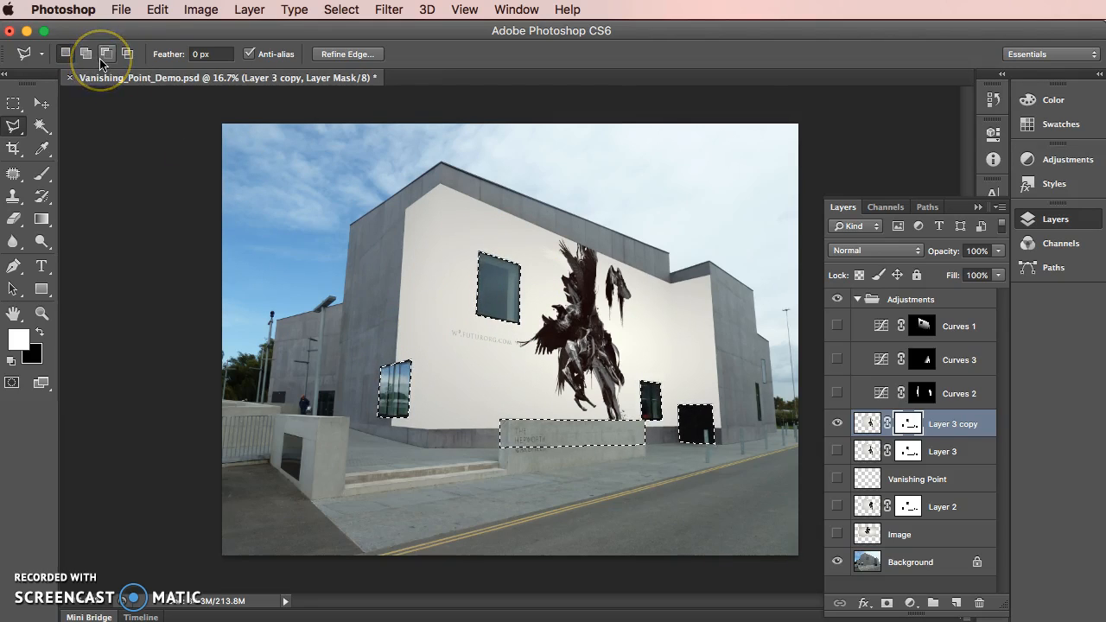
{"action": "left_click", "coordinate": [103, 56]}
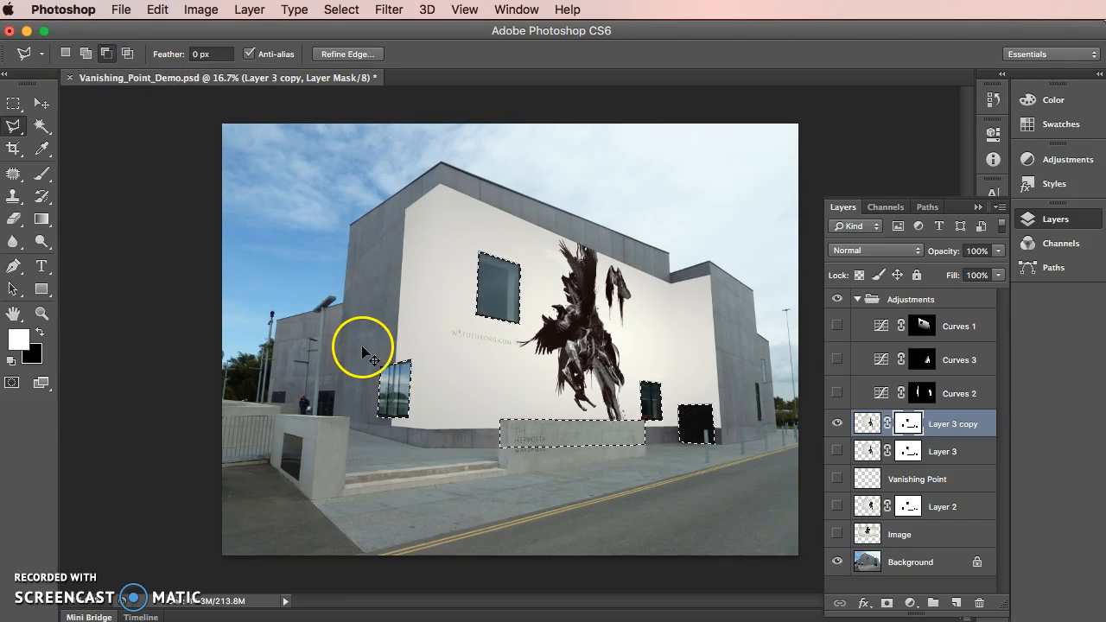
{"action": "key", "text": "alt"}
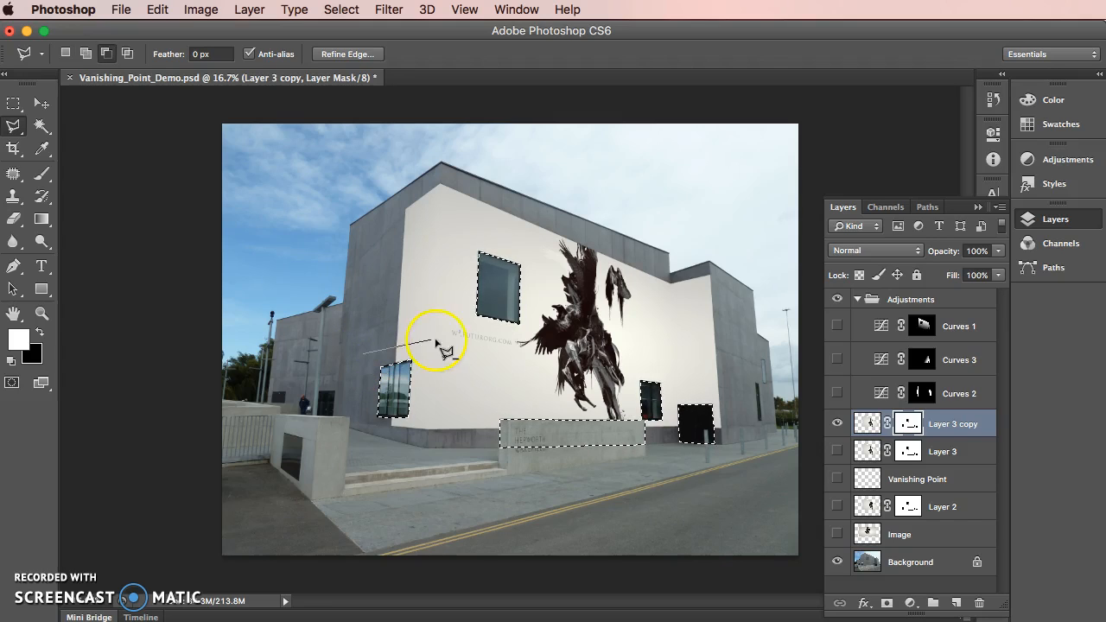
{"action": "left_click", "coordinate": [700, 374]}
{"action": "left_click", "coordinate": [751, 421]}
{"action": "left_click", "coordinate": [739, 479]}
{"action": "left_click", "coordinate": [457, 474]}
{"action": "left_click", "coordinate": [313, 381]}
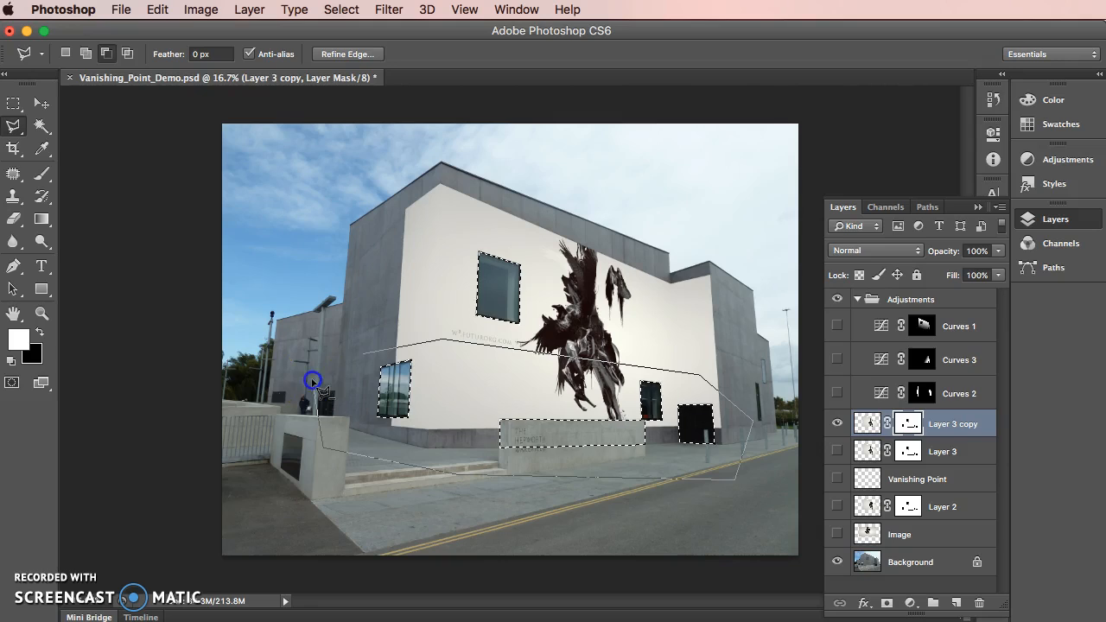
{"action": "left_click", "coordinate": [526, 279]}
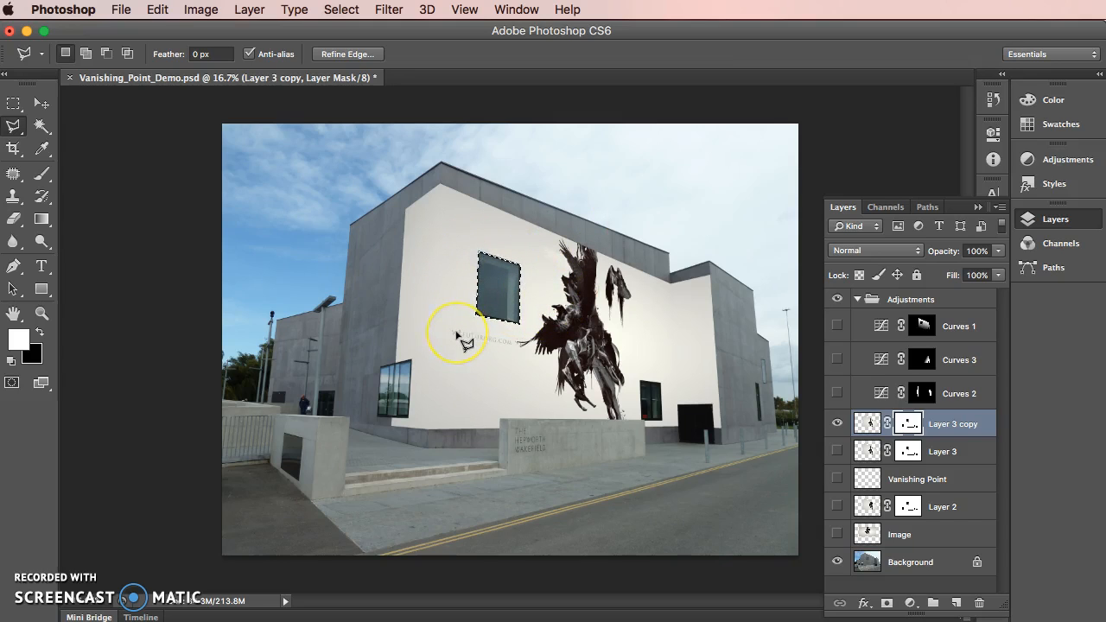
Examine the Layer 3 copy's mask on its own around the upper window, and return to the normal image view
{"action": "key", "text": "super+plus"}
{"action": "key", "text": "super+equal"}
{"action": "key", "text": "super+equal"}
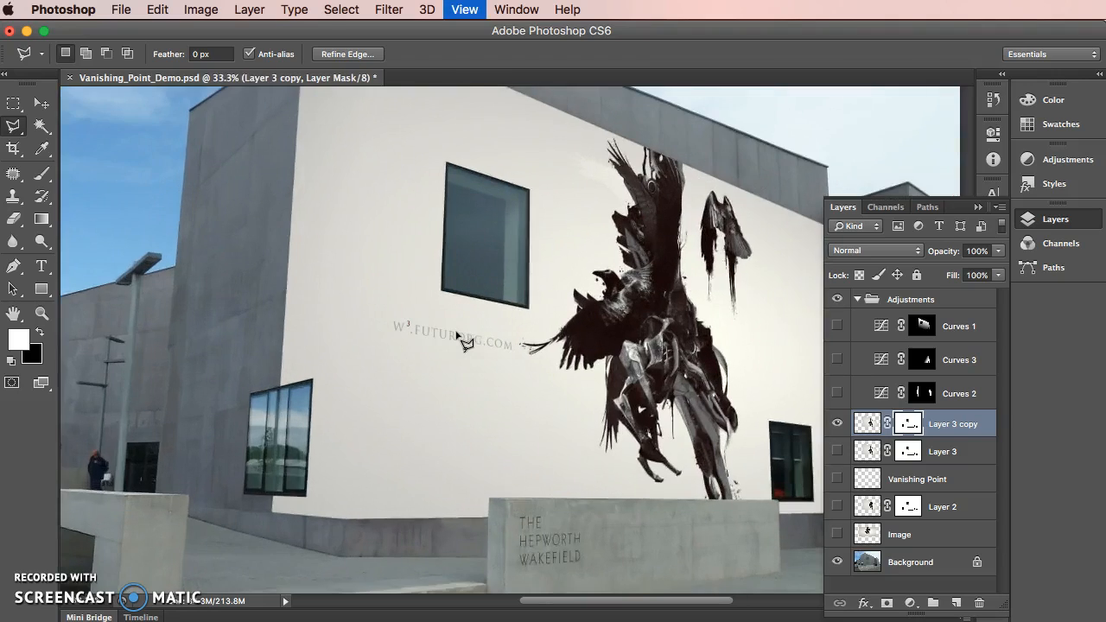
{"action": "left_click", "coordinate": [909, 423]}
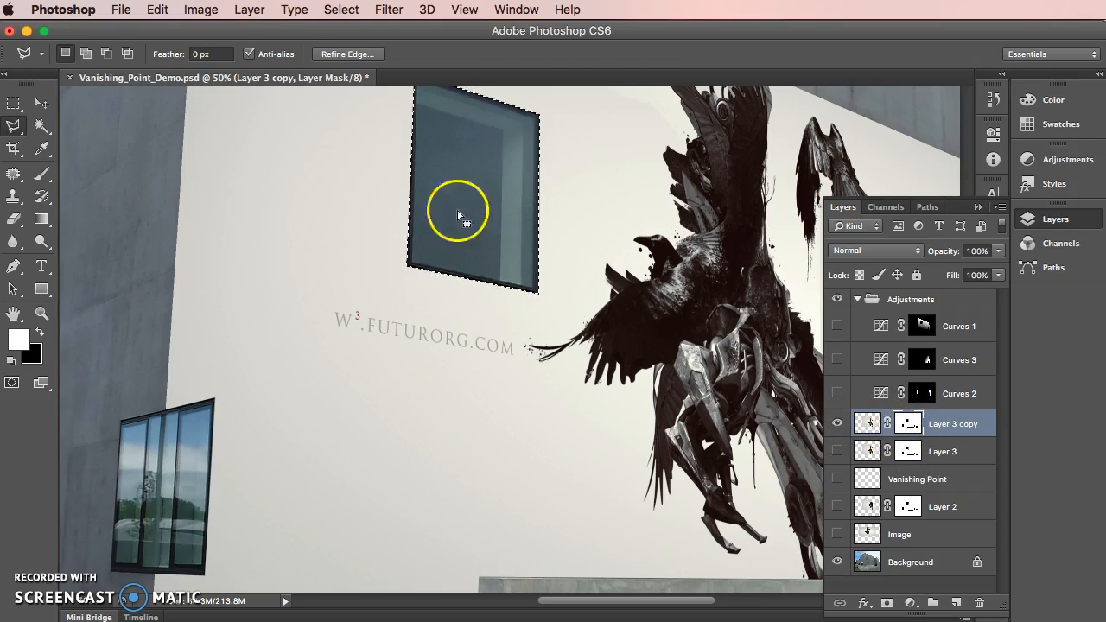
{"action": "left_click", "coordinate": [911, 425], "text": "alt"}
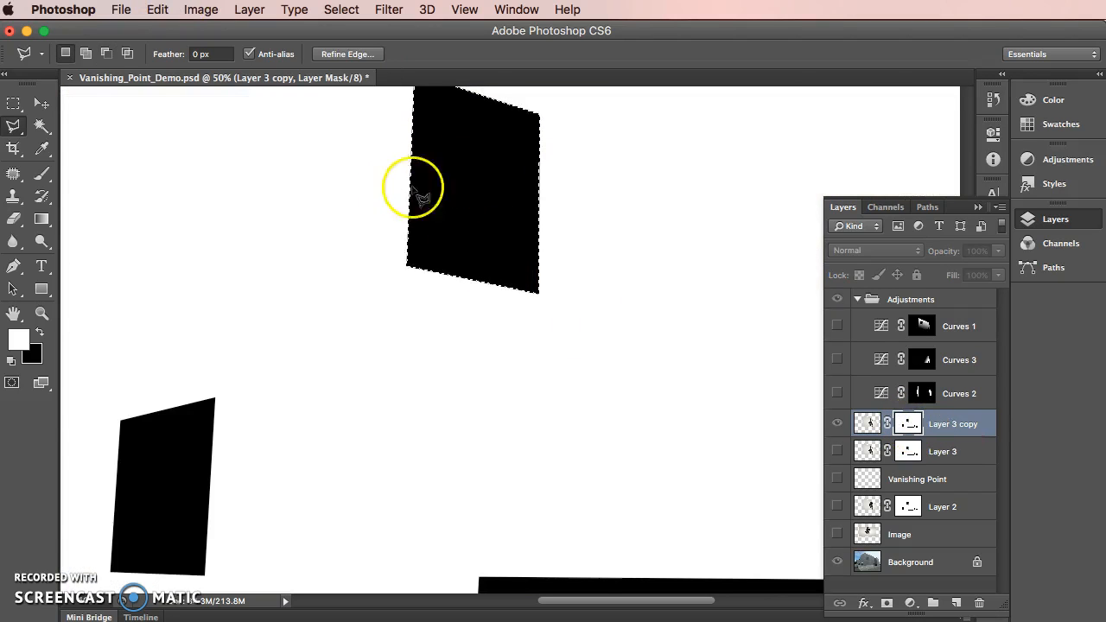
{"action": "left_click", "coordinate": [909, 425], "text": "alt"}
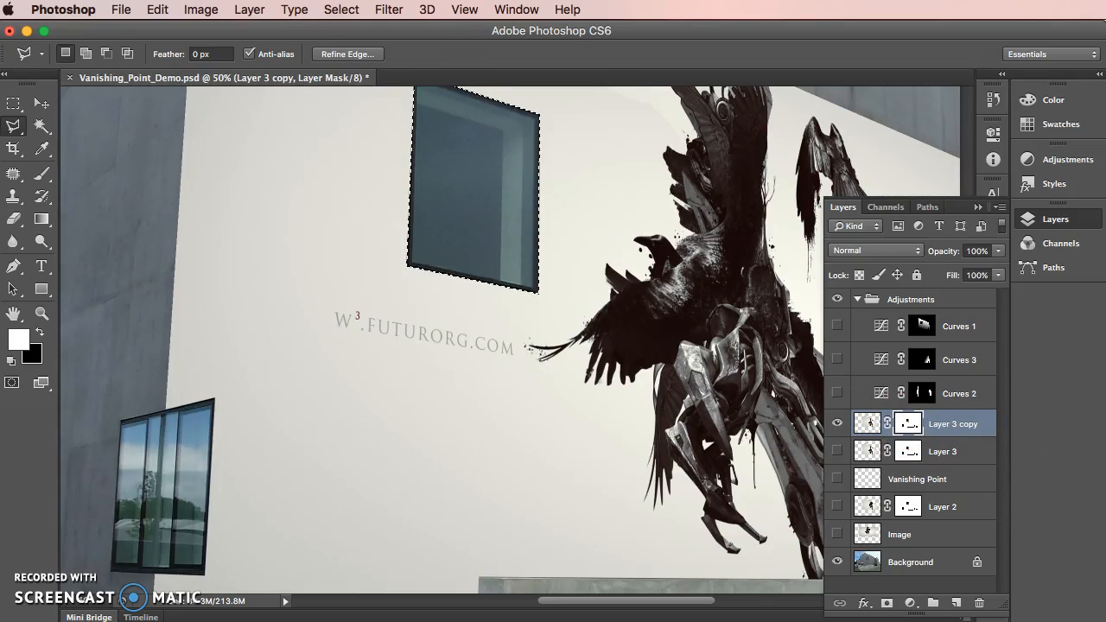
Fill the selected upper window in the Layer 3 copy's mask with 50% Gray at 100% opacity, and deselect it
{"action": "left_click", "coordinate": [157, 10]}
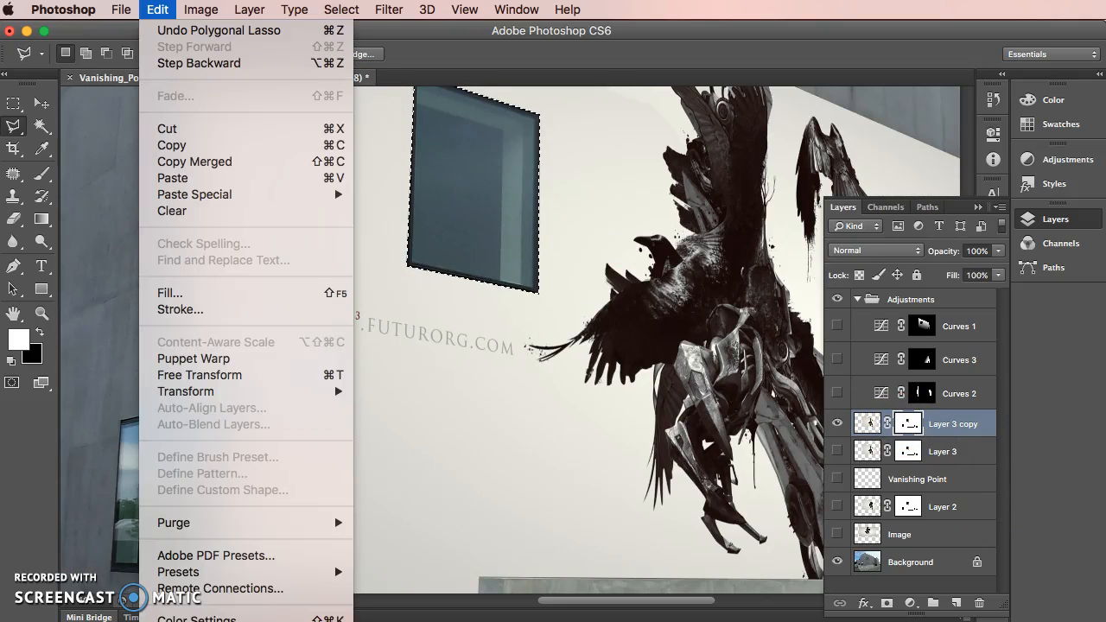
{"action": "left_click", "coordinate": [227, 289]}
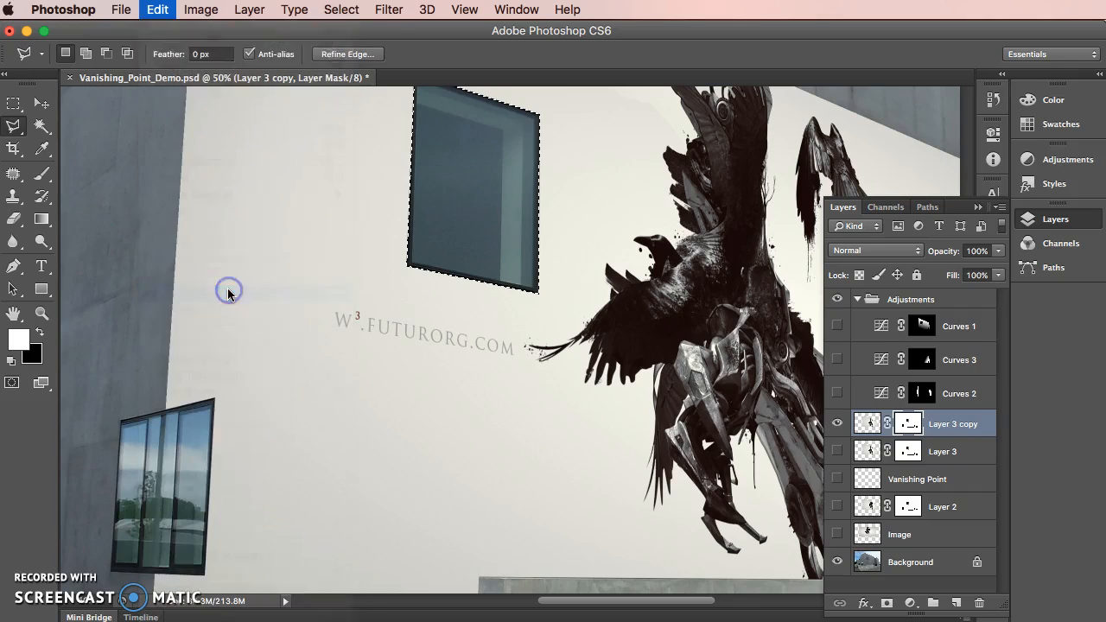
{"action": "left_click_drag", "start_coordinate": [757, 341], "coordinate": [693, 136]}
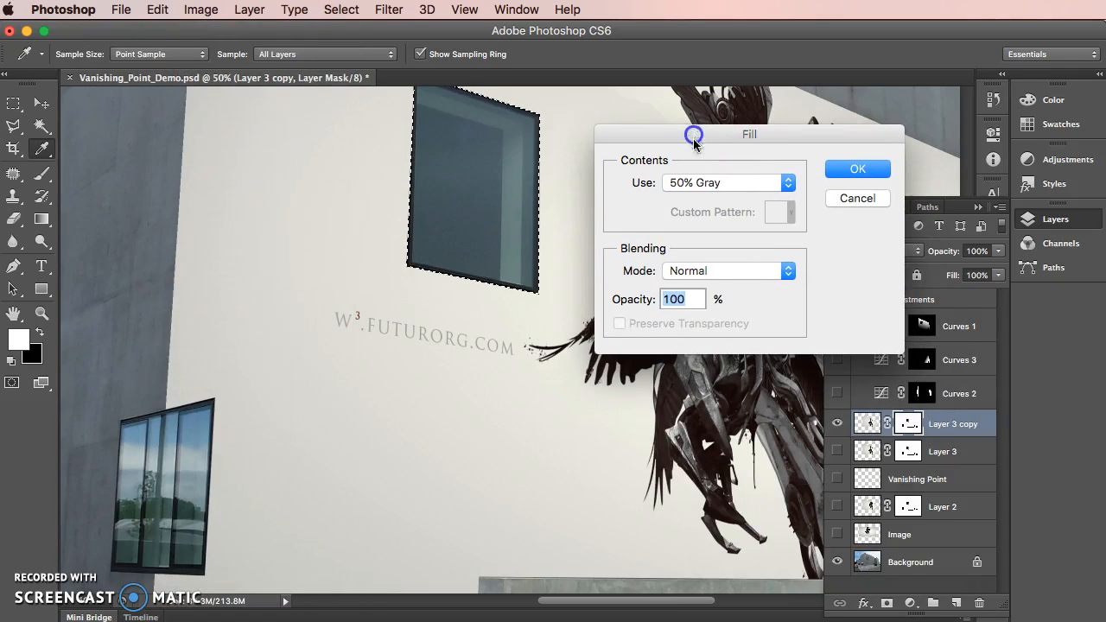
{"action": "left_click", "coordinate": [686, 185]}
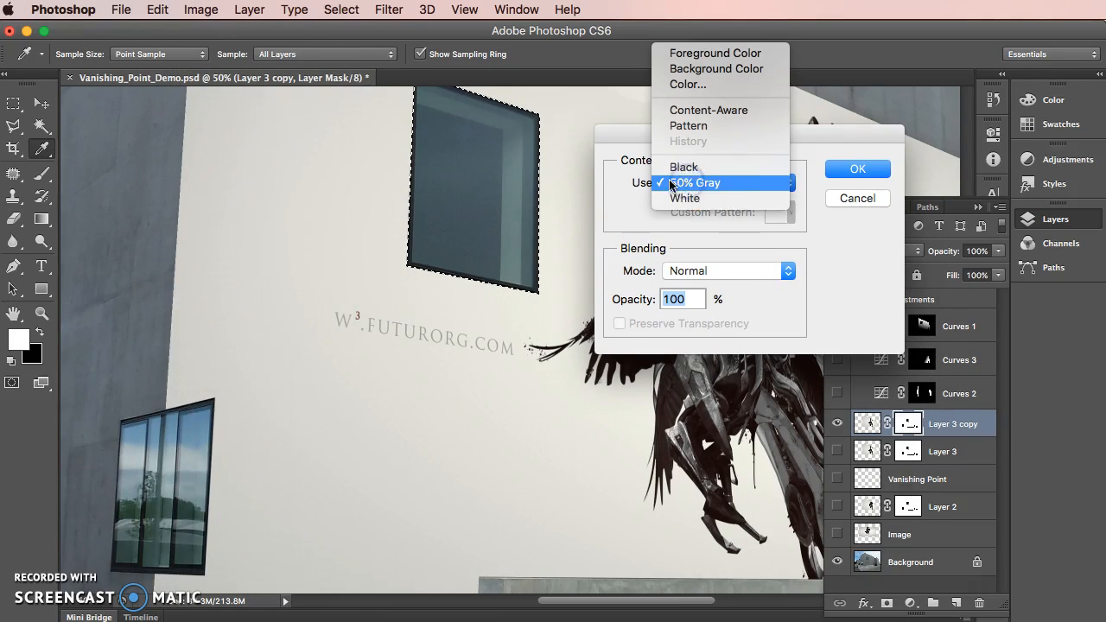
{"action": "left_click", "coordinate": [740, 183]}
{"action": "left_click", "coordinate": [858, 172]}
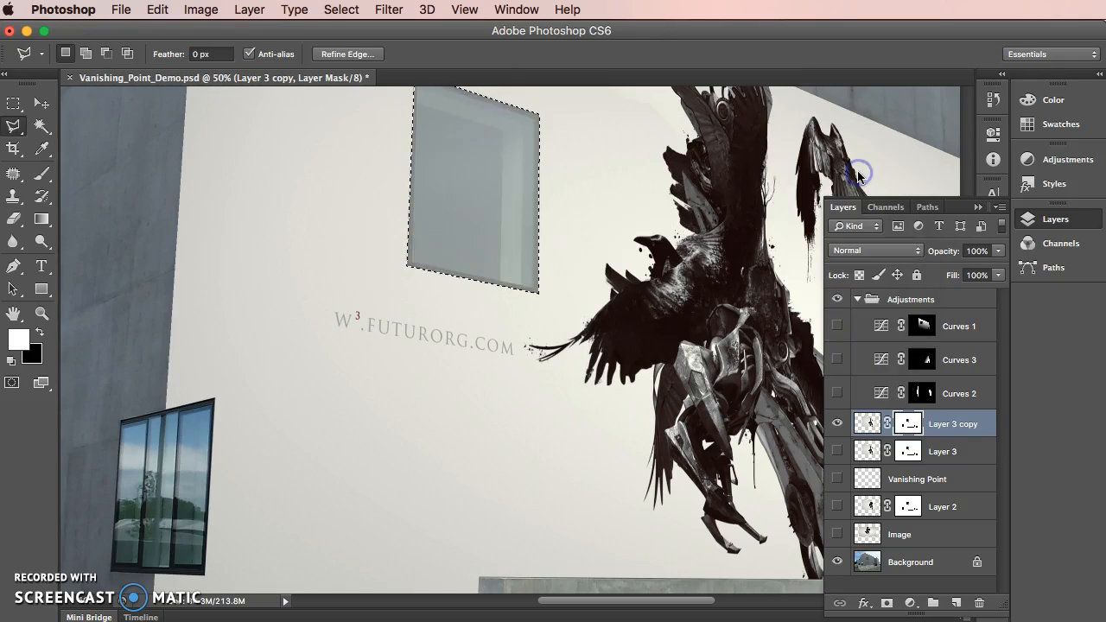
{"action": "left_click", "coordinate": [651, 216]}
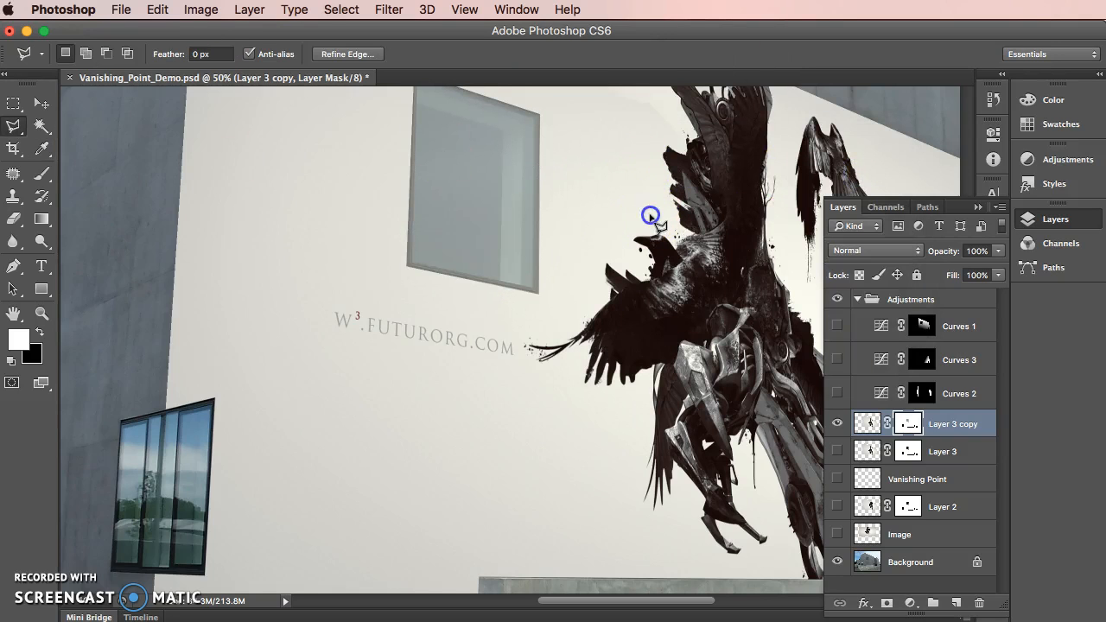
Examine the gray-filled upper window in the building view and in the Layer 3 copy's mask on its own
{"action": "scroll", "coordinate": [651, 216], "scroll_direction": "down", "scroll_amount": 1}
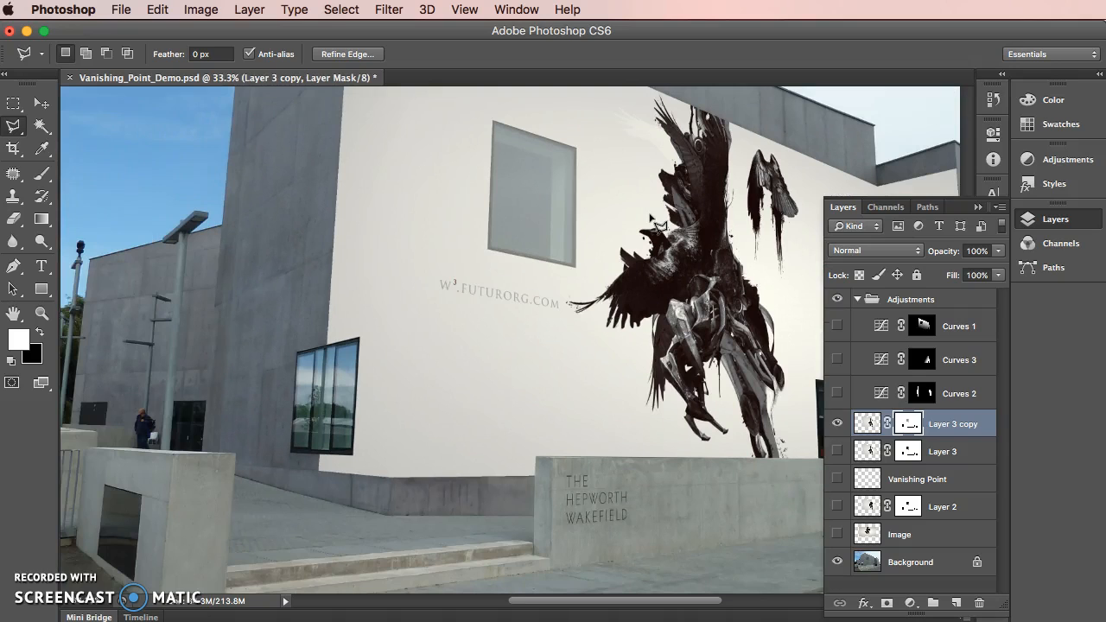
{"action": "left_click", "coordinate": [713, 144]}
{"action": "left_click", "coordinate": [744, 209]}
{"action": "left_click", "coordinate": [650, 213]}
{"action": "left_click", "coordinate": [19, 103]}
{"action": "left_click", "coordinate": [542, 144]}
{"action": "key", "text": "super+plus"}
{"action": "key", "text": "super+minus"}
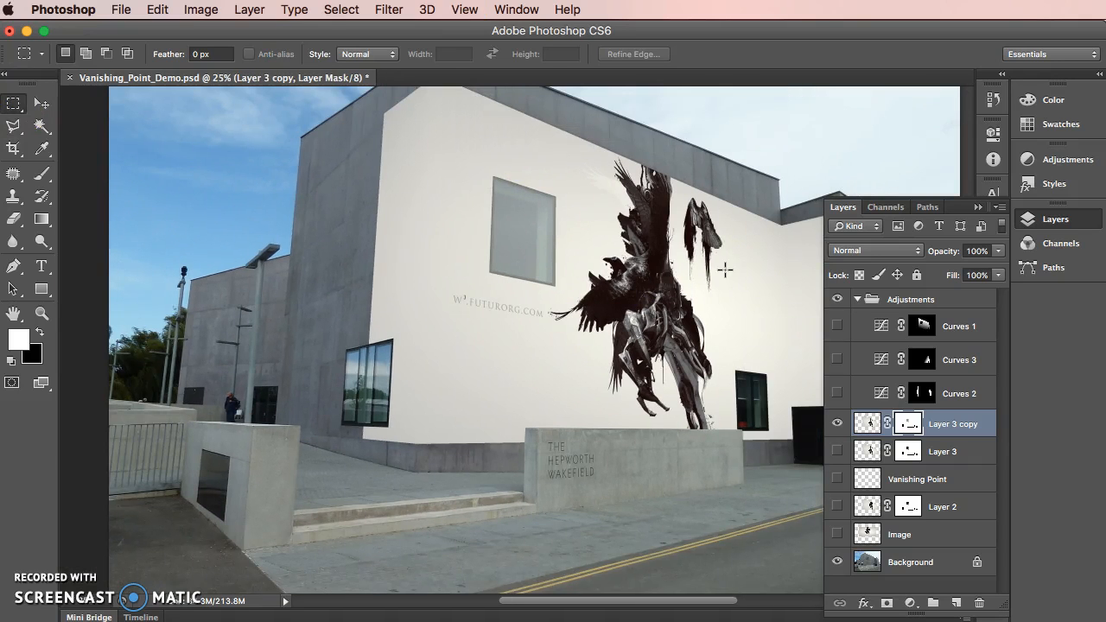
{"action": "left_click", "coordinate": [907, 424], "text": "alt"}
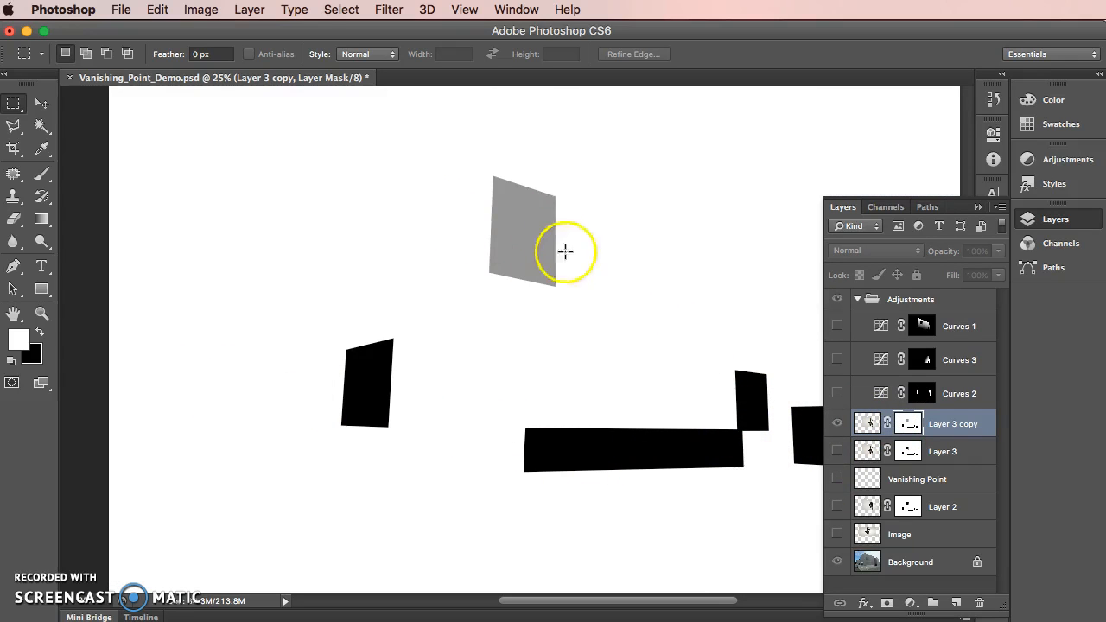
{"action": "left_click", "coordinate": [907, 422], "text": "alt"}
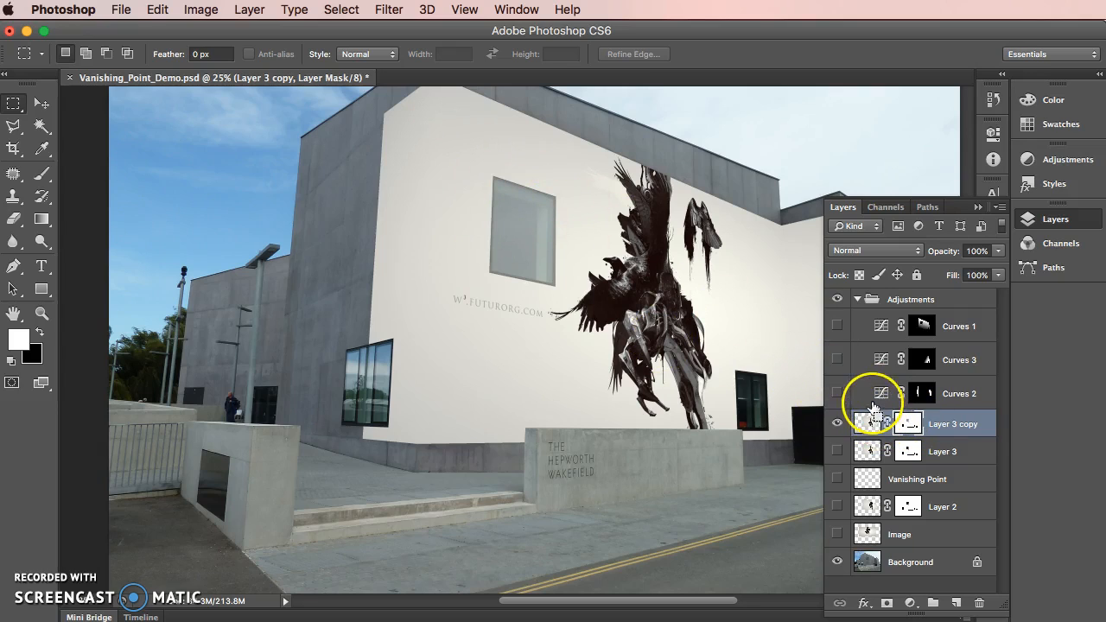
Restore the upper window's selection and try brushing white over its upper part in the Layer 3 copy's mask
{"action": "key", "text": "super+z"}
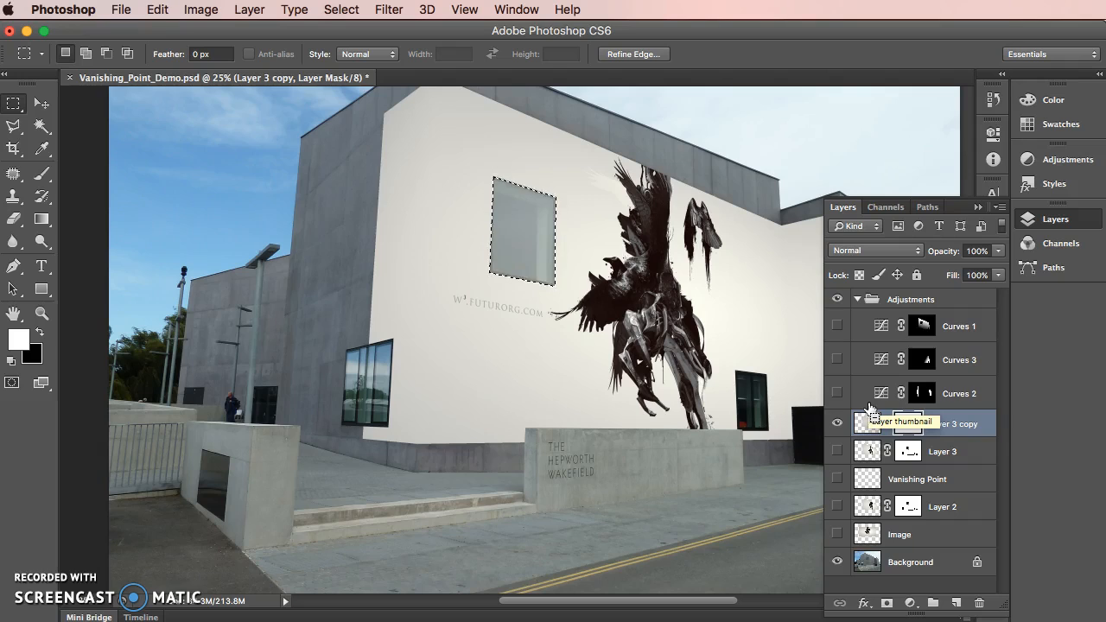
{"action": "left_click", "coordinate": [543, 153]}
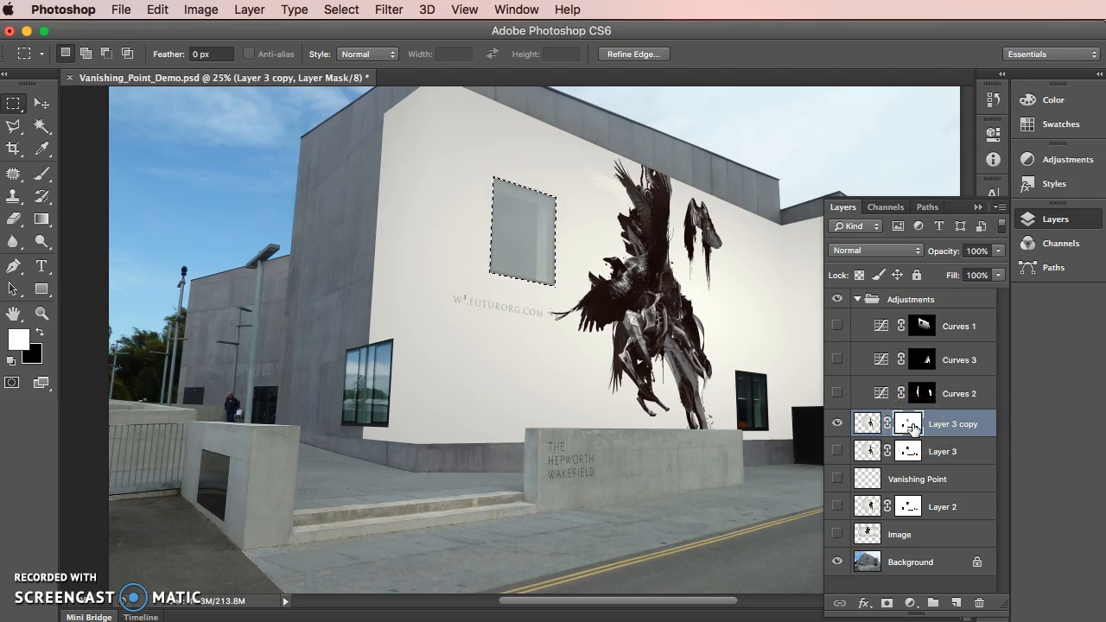
{"action": "left_click", "coordinate": [39, 177]}
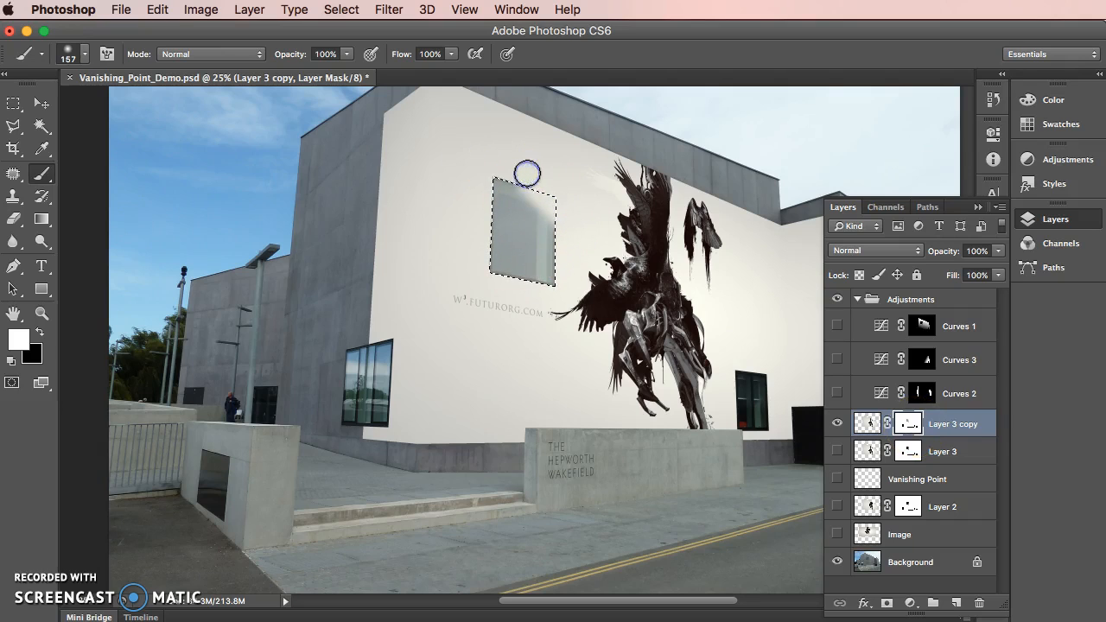
Brush black over the upper window in the mask with a soft 384 px brush at 14% opacity, and deselect the window
{"action": "left_click", "coordinate": [39, 333]}
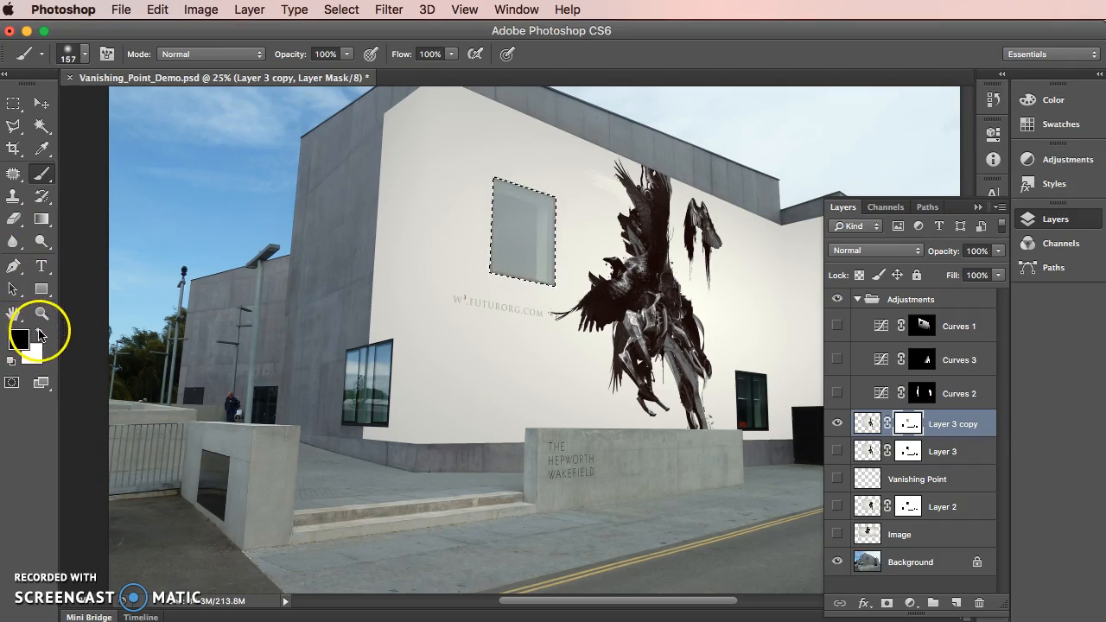
{"action": "left_click", "coordinate": [346, 54]}
{"action": "left_click_drag", "start_coordinate": [349, 69], "coordinate": [276, 69]}
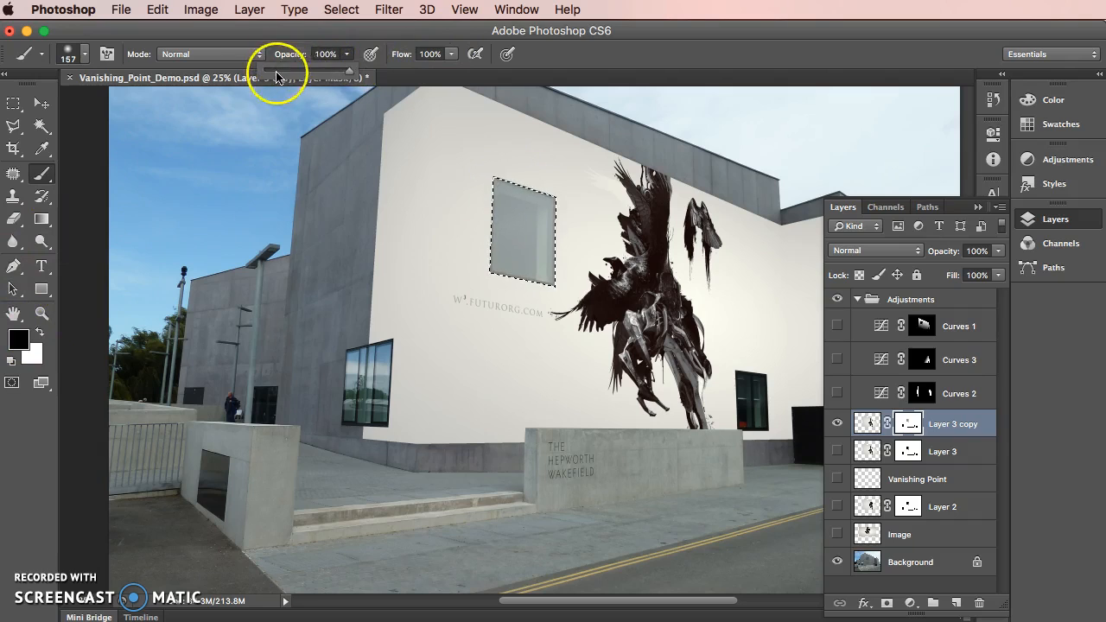
{"action": "right_click", "coordinate": [550, 174]}
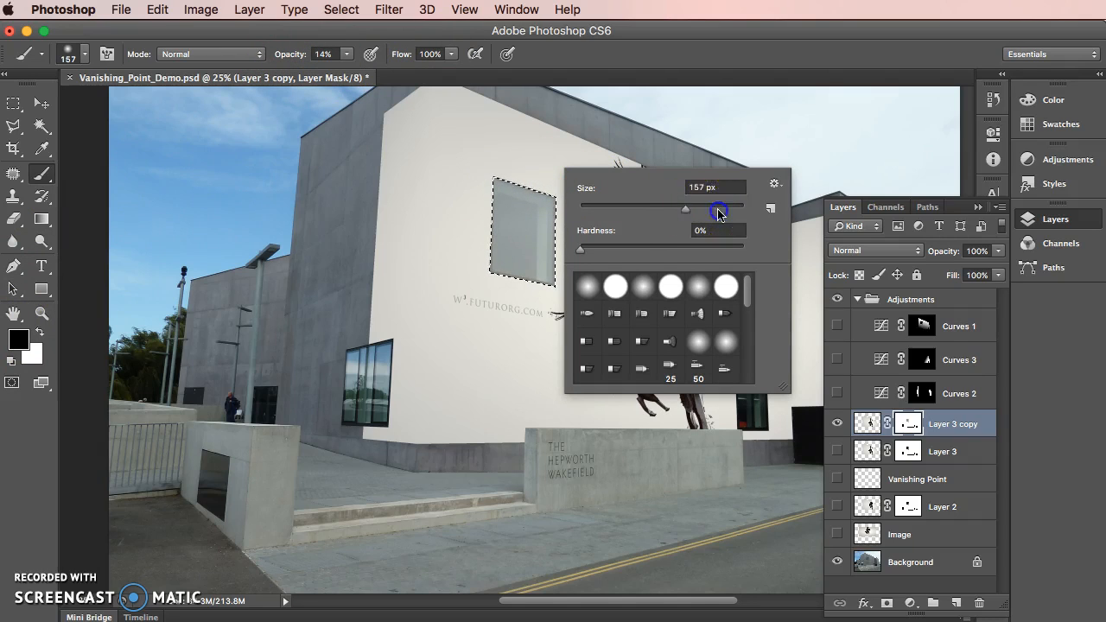
{"action": "left_click", "coordinate": [540, 209]}
{"action": "mouse_move", "coordinate": [507, 167]}
{"action": "left_mouse_down"}
{"action": "mouse_move", "coordinate": [634, 292]}
{"action": "mouse_move", "coordinate": [513, 144]}
{"action": "mouse_move", "coordinate": [674, 334]}
{"action": "left_mouse_up"}
{"action": "mouse_move", "coordinate": [504, 209]}
{"action": "left_mouse_down"}
{"action": "mouse_move", "coordinate": [612, 346]}
{"action": "mouse_move", "coordinate": [636, 360]}
{"action": "mouse_move", "coordinate": [558, 312]}
{"action": "left_mouse_up"}
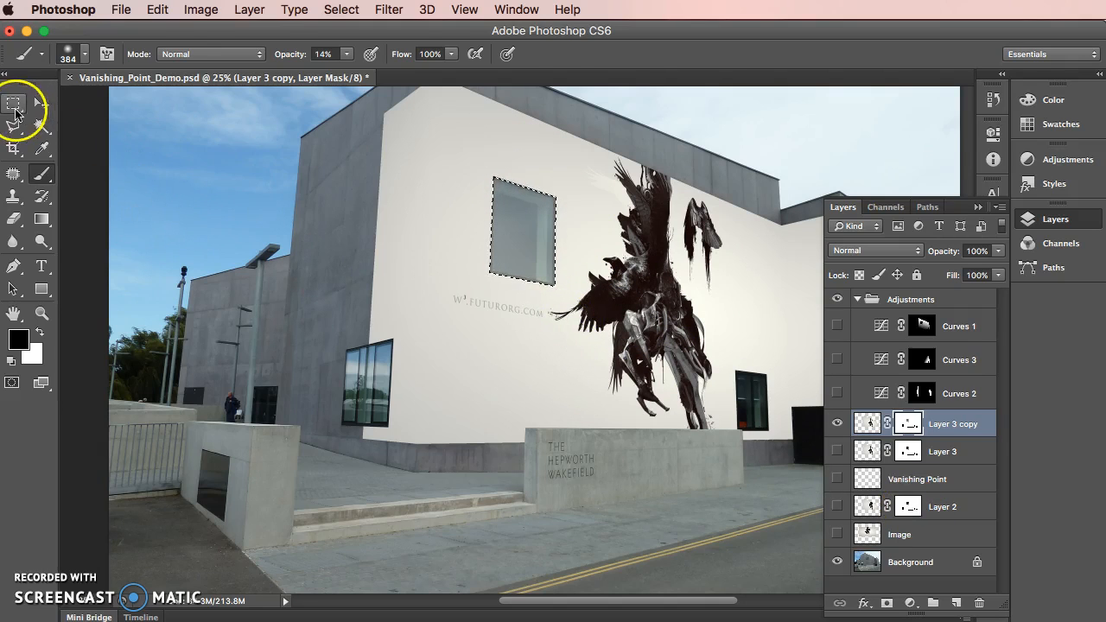
{"action": "left_click", "coordinate": [15, 106]}
{"action": "left_click", "coordinate": [456, 203]}
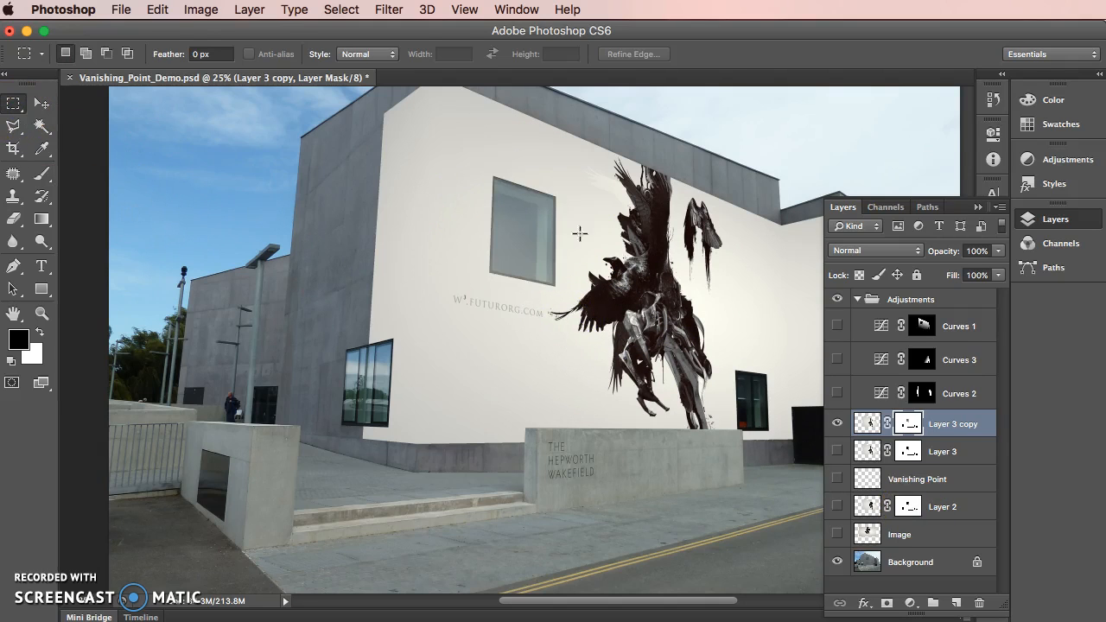
Delete the Layer 3 copy and make the original Layer 3 visible
{"action": "left_click", "coordinate": [837, 423]}
{"action": "left_click", "coordinate": [837, 451]}
{"action": "left_click_drag", "start_coordinate": [865, 423], "coordinate": [979, 602]}
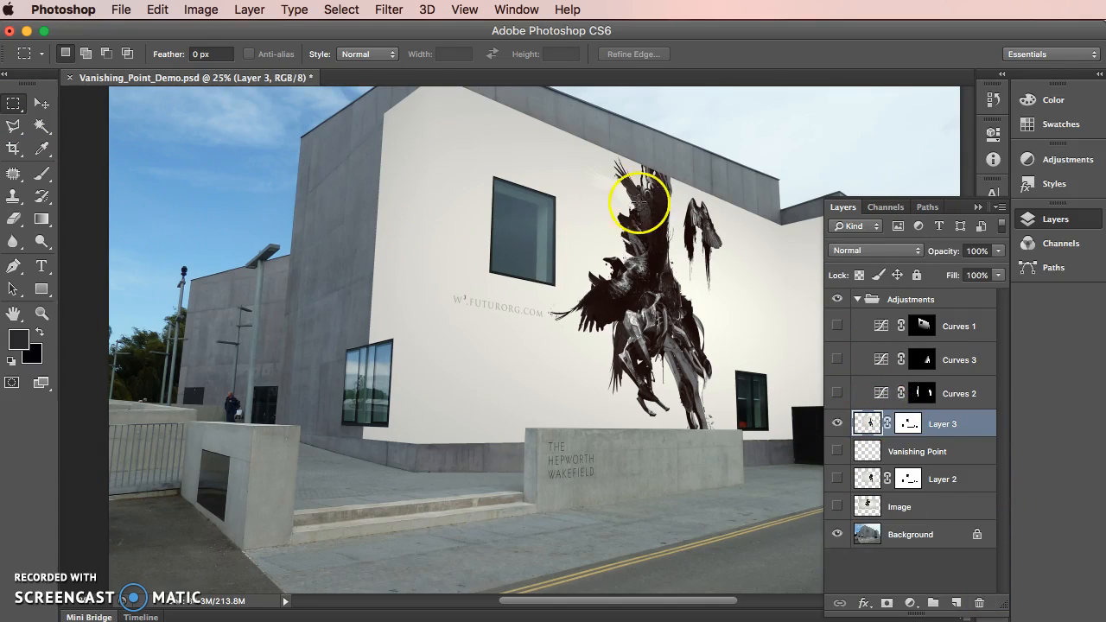
Load Layer 3's artwork outline as a selection
{"action": "left_click", "coordinate": [914, 432]}
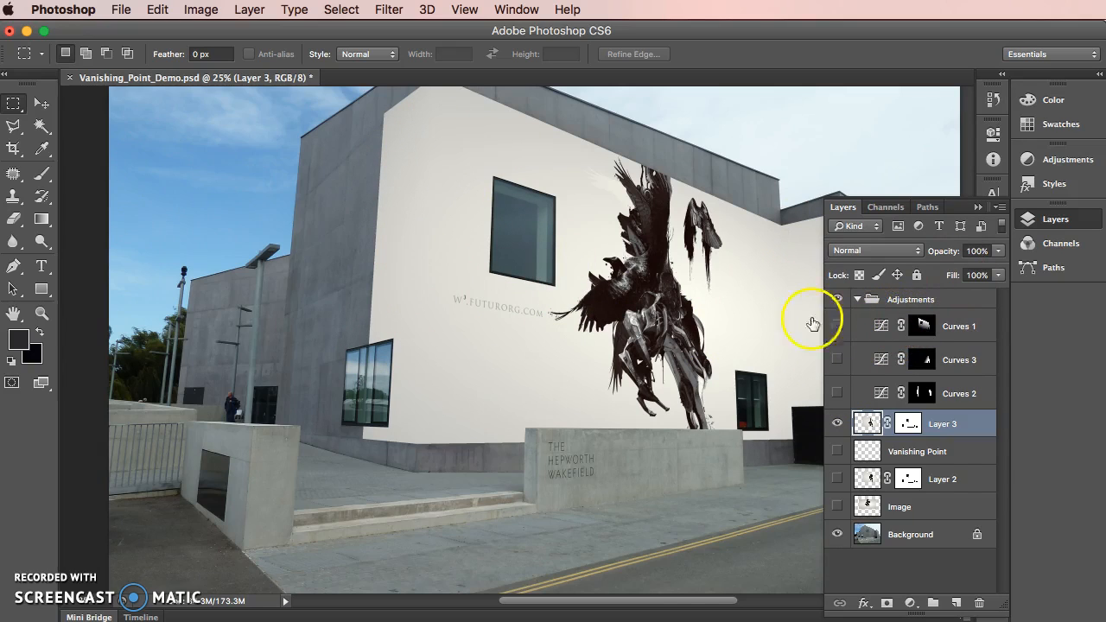
{"action": "left_click_drag", "start_coordinate": [674, 603], "coordinate": [712, 593]}
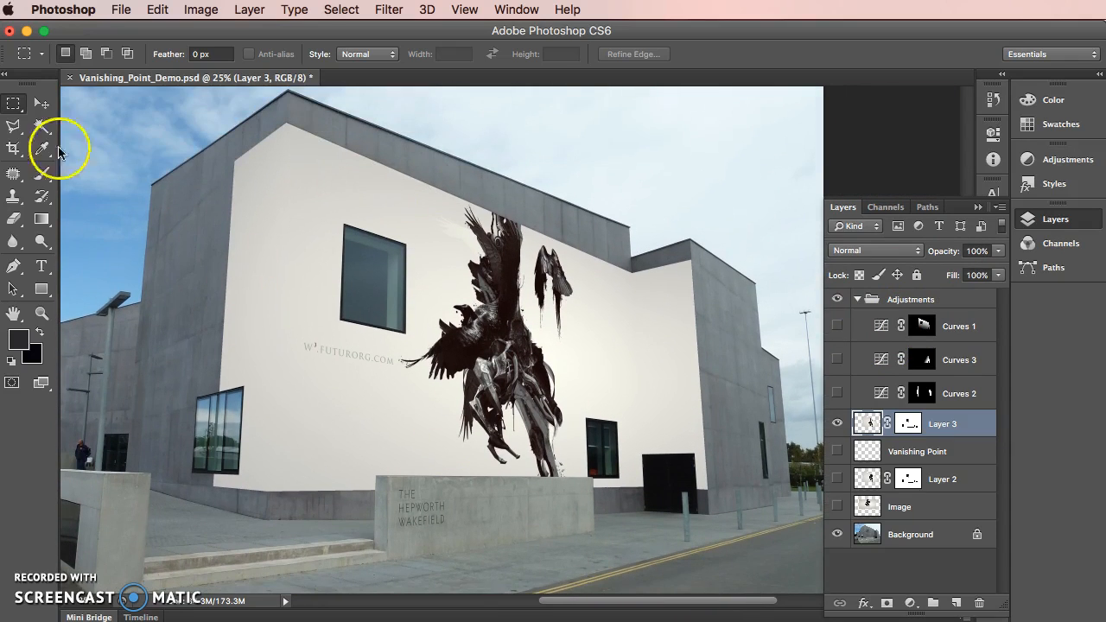
{"action": "left_click", "coordinate": [871, 424], "text": "super"}
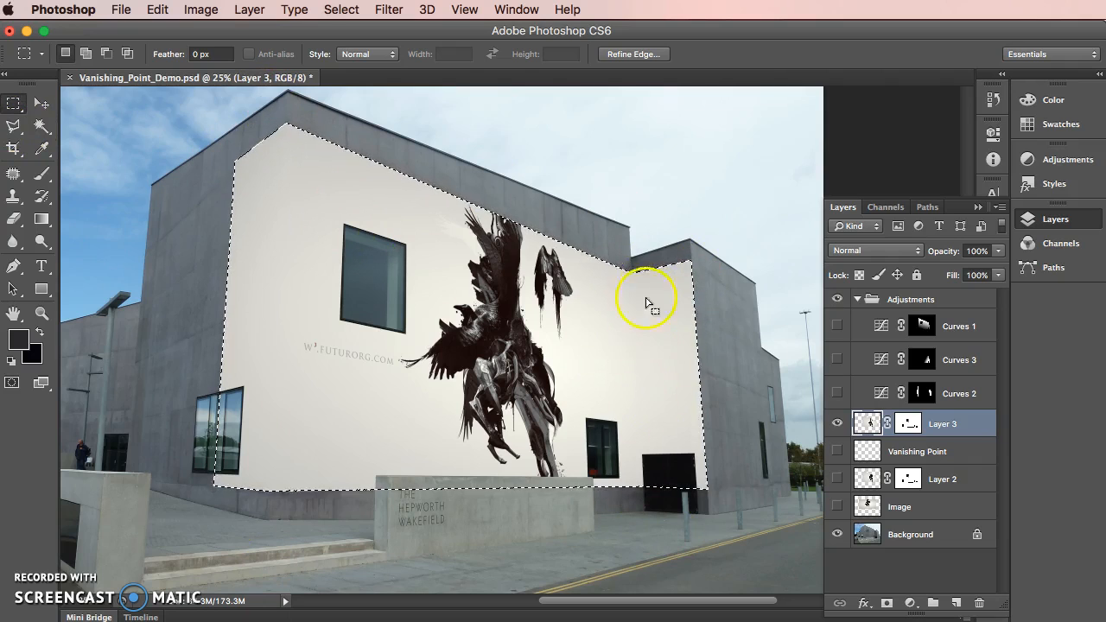
Detach the Layers panel over the canvas, shorten it, and collapse and hide the Adjustments group
{"action": "left_click", "coordinate": [910, 604]}
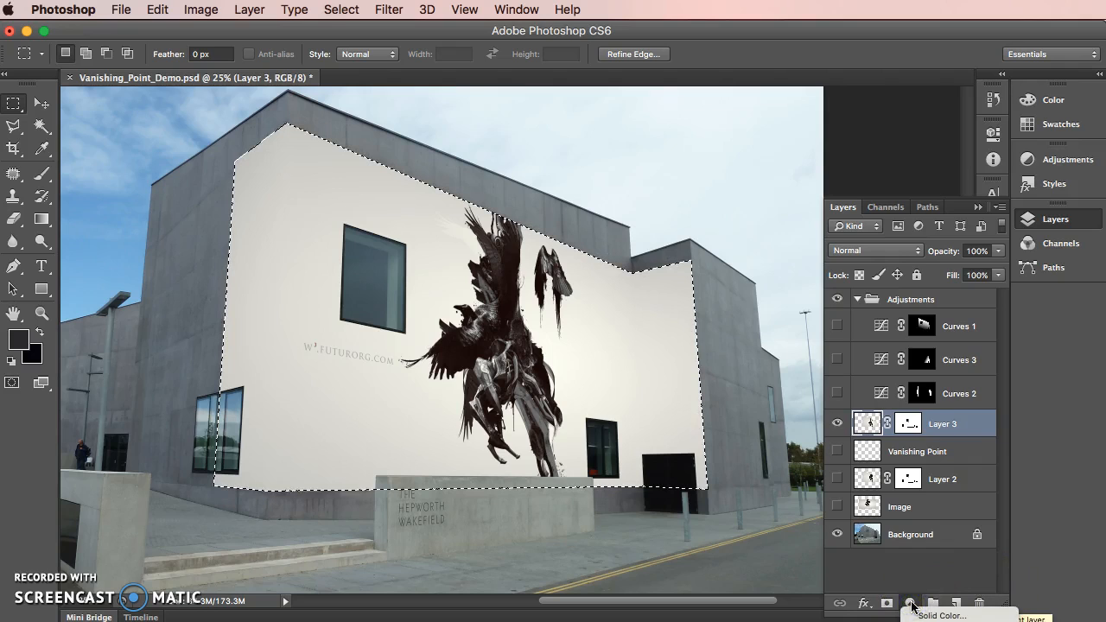
{"action": "left_click", "coordinate": [841, 209]}
{"action": "left_click_drag", "start_coordinate": [842, 208], "coordinate": [662, 105]}
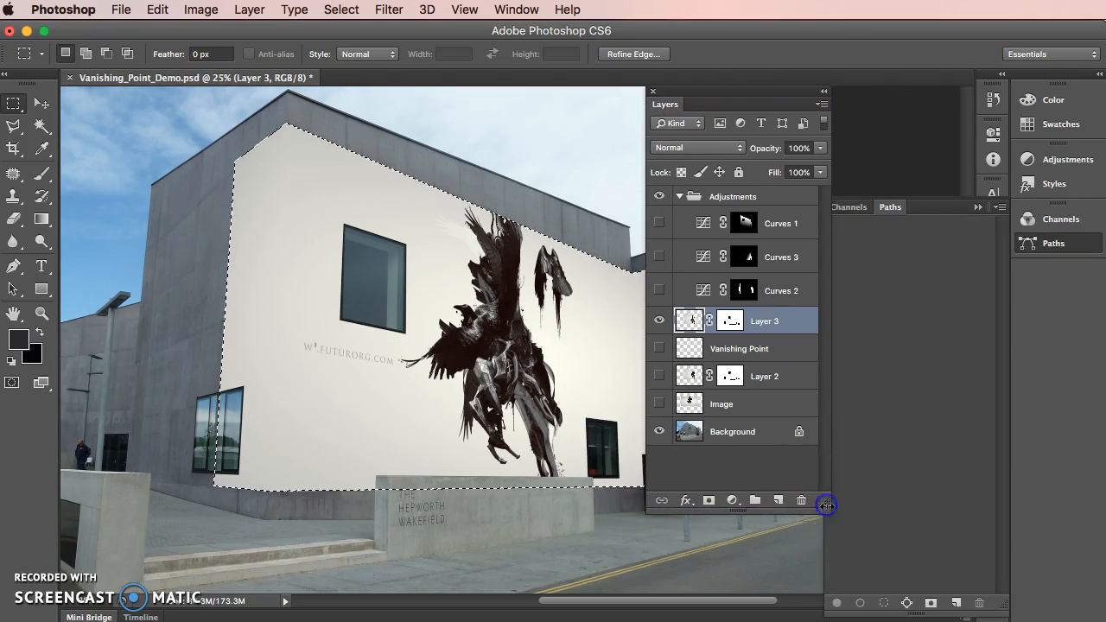
{"action": "left_click_drag", "start_coordinate": [828, 483], "coordinate": [830, 319]}
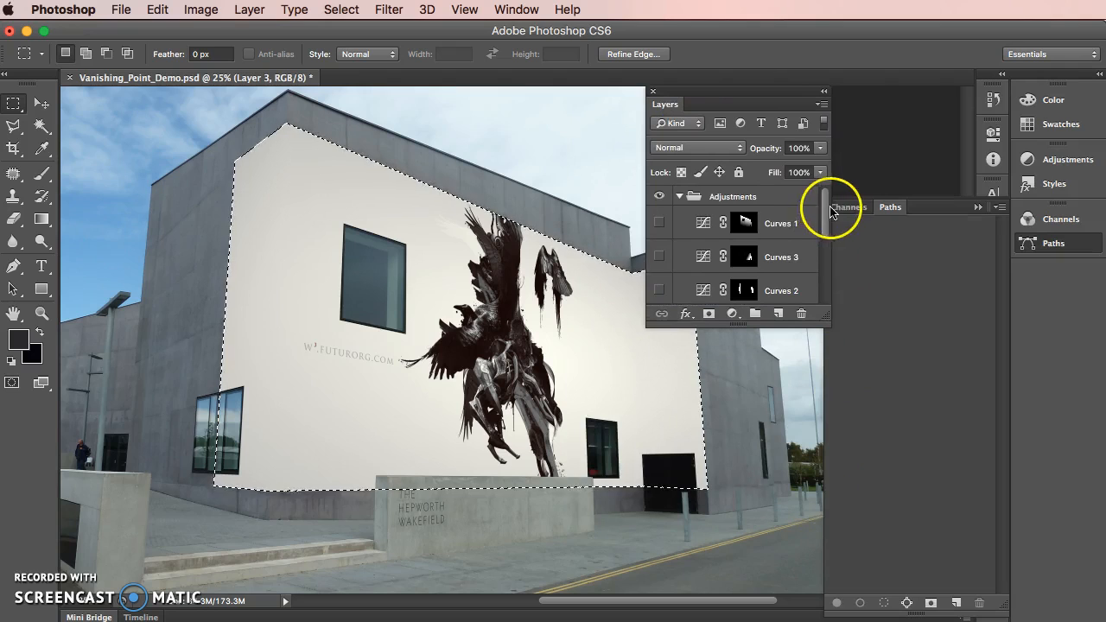
{"action": "left_click", "coordinate": [679, 197]}
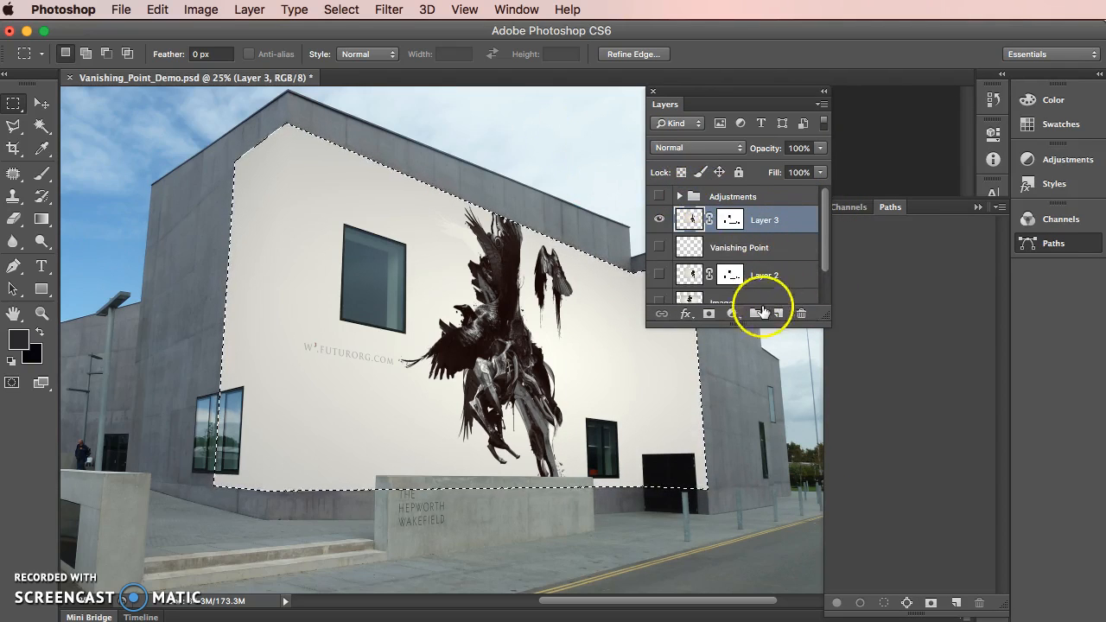
Add a Curves adjustment layer limited to the artwork, darken it by lowering the curve's white point, and compare it on and off
{"action": "left_click", "coordinate": [731, 314]}
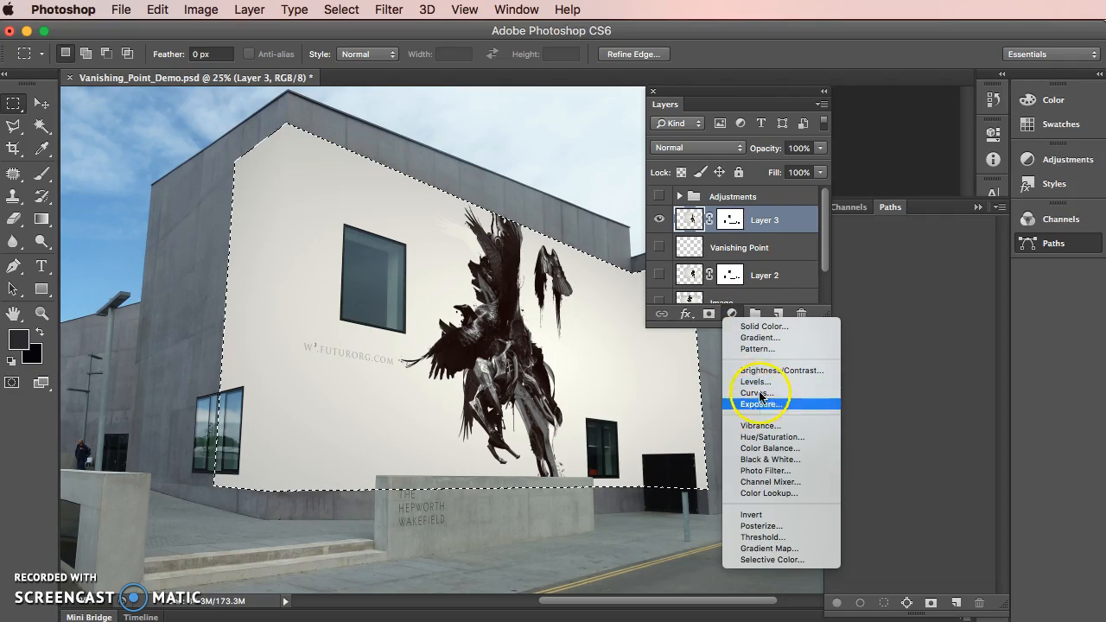
{"action": "left_click", "coordinate": [758, 395]}
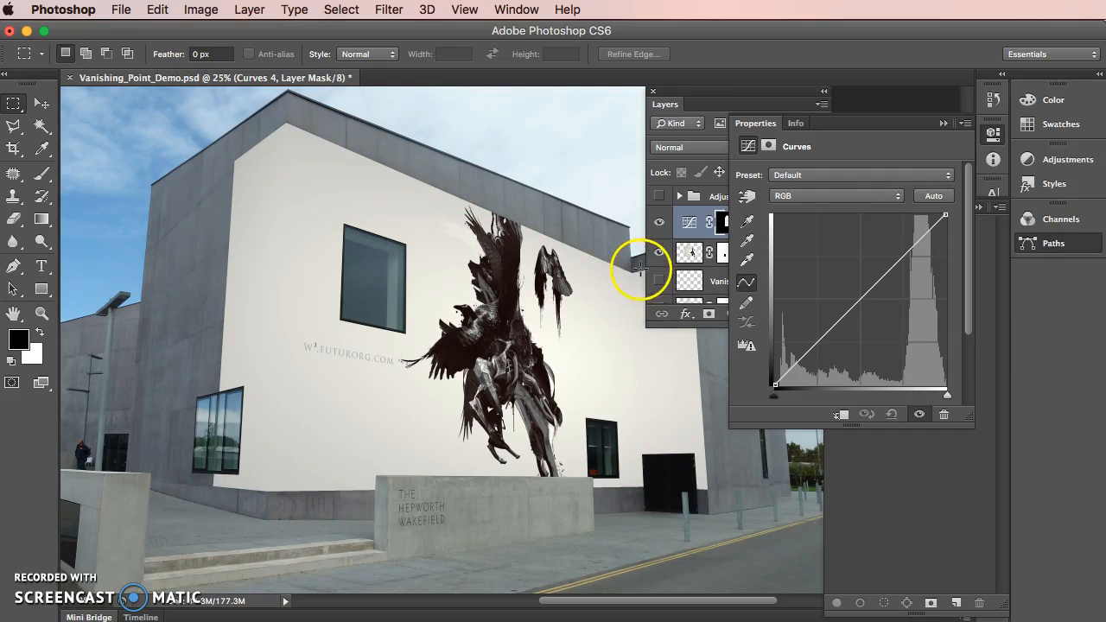
{"action": "left_click_drag", "start_coordinate": [945, 215], "coordinate": [950, 249]}
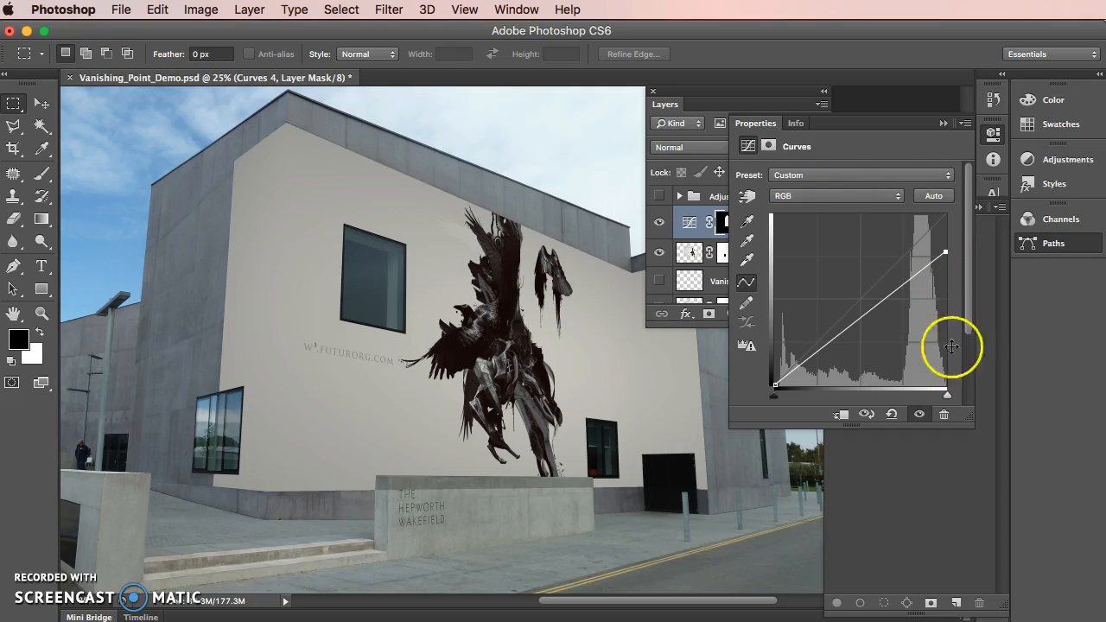
{"action": "left_click", "coordinate": [942, 123]}
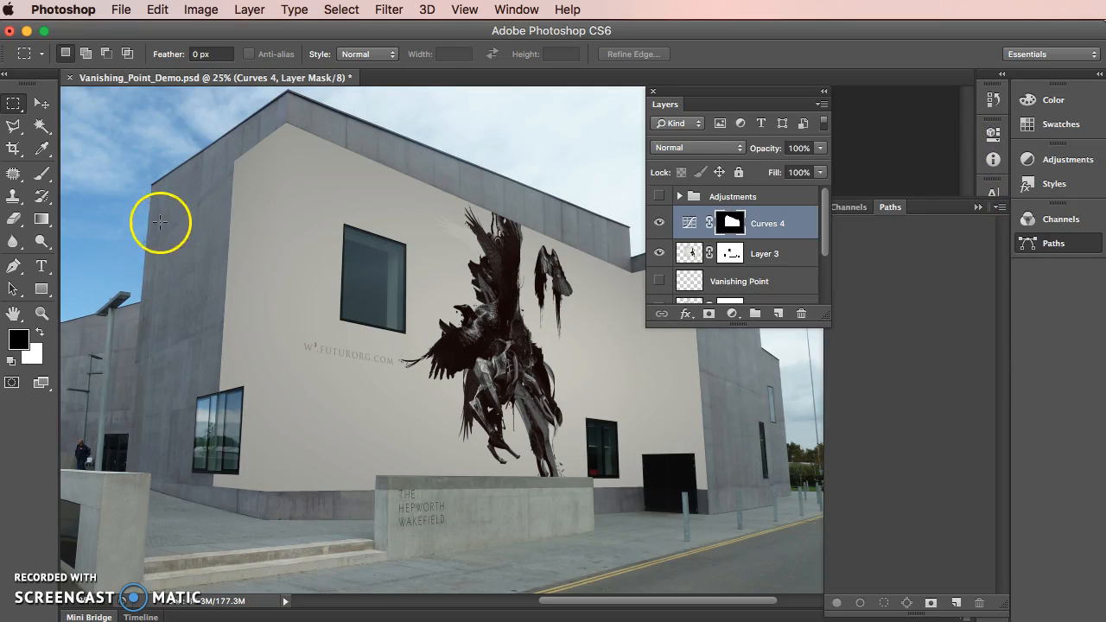
{"action": "left_click", "coordinate": [659, 222]}
{"action": "left_click", "coordinate": [661, 221]}
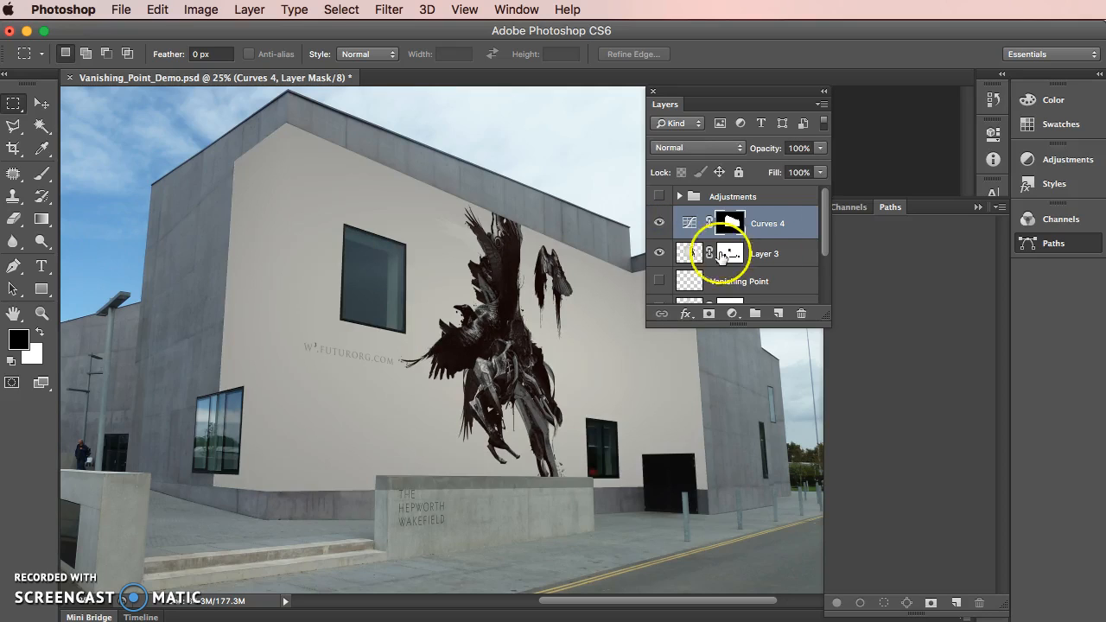
Outline the building's large front wall with the Polygonal Lasso, from the upper corner edge down and around to the recessed wall's edge
{"action": "left_click", "coordinate": [11, 128]}
{"action": "key", "text": "super+plus"}
{"action": "scroll", "coordinate": [295, 292], "scroll_direction": "up", "scroll_amount": 3}
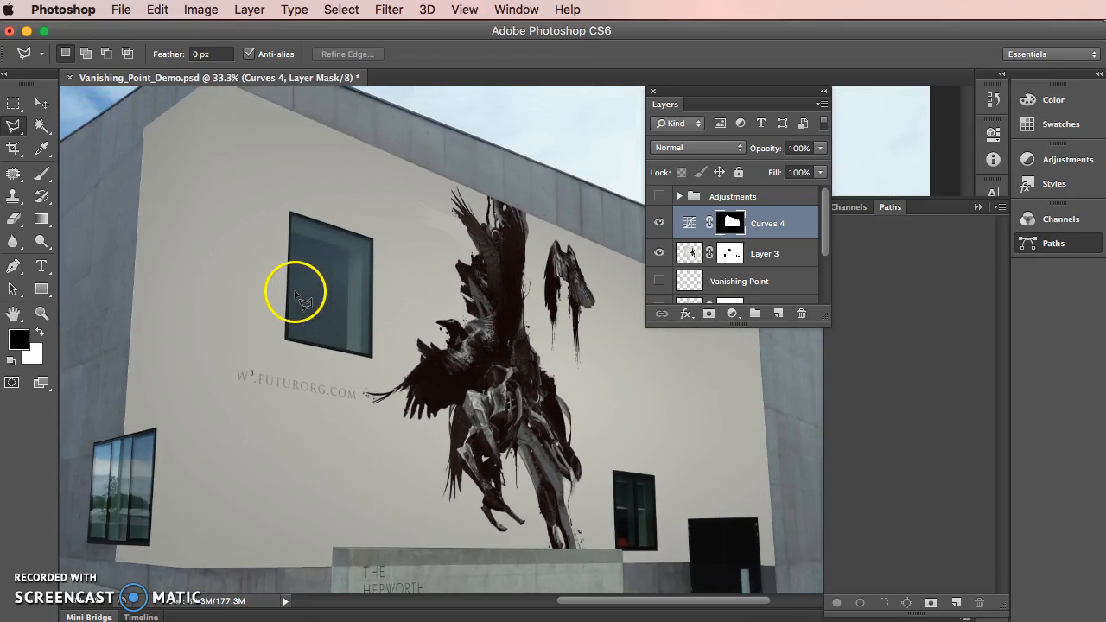
{"action": "scroll", "coordinate": [233, 147], "scroll_direction": "up", "scroll_amount": 2}
{"action": "left_click", "coordinate": [215, 97]}
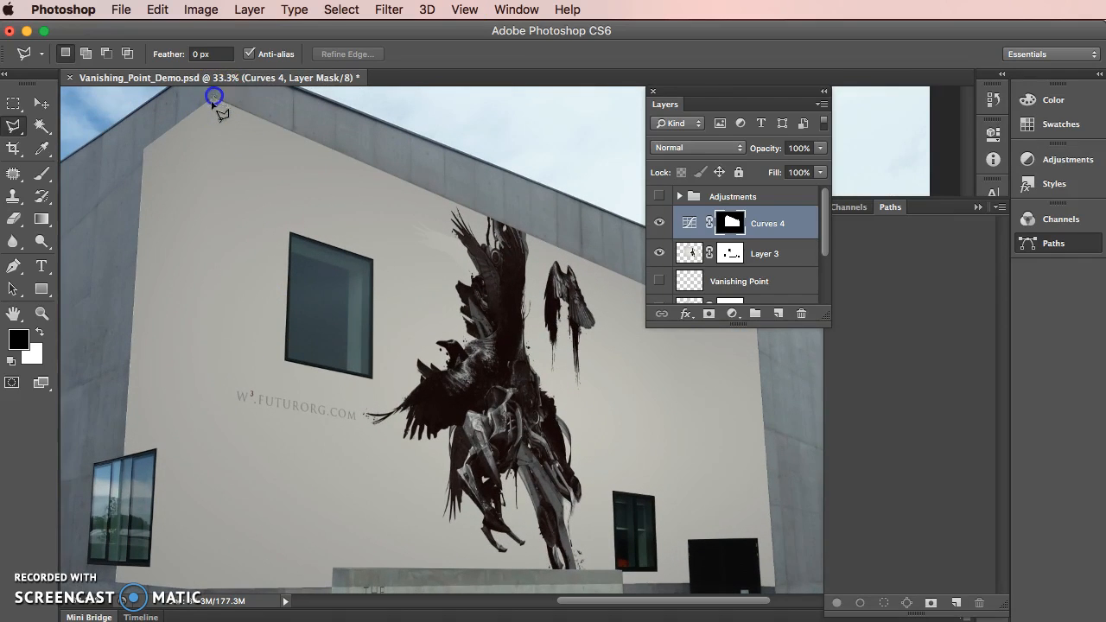
{"action": "scroll", "coordinate": [193, 591], "scroll_direction": "up", "scroll_amount": 3}
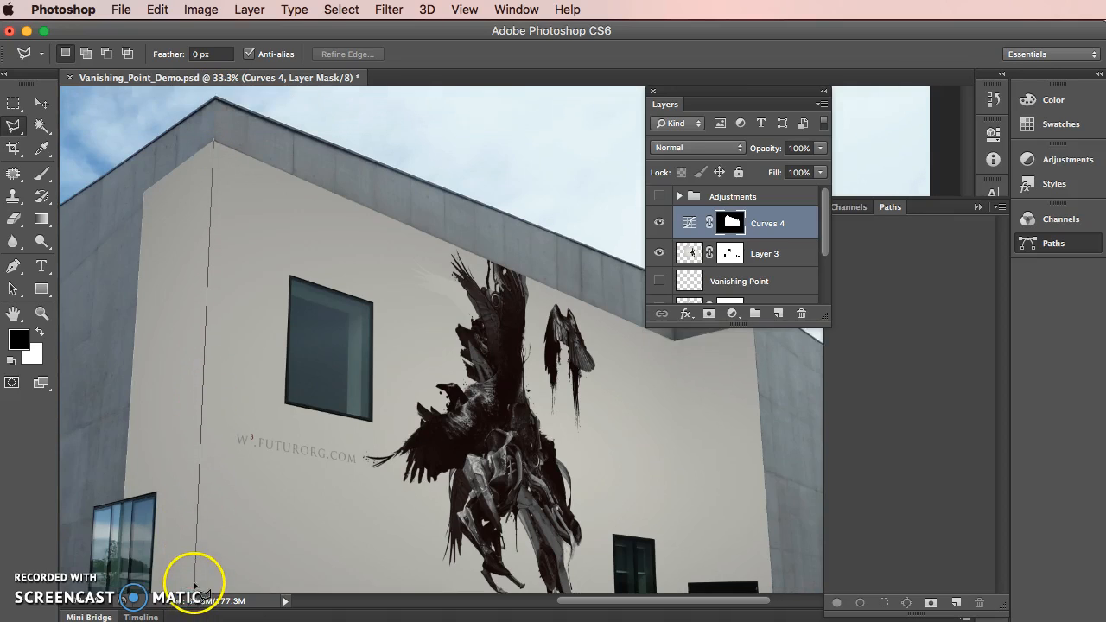
{"action": "scroll", "coordinate": [193, 591], "scroll_direction": "down", "scroll_amount": 3}
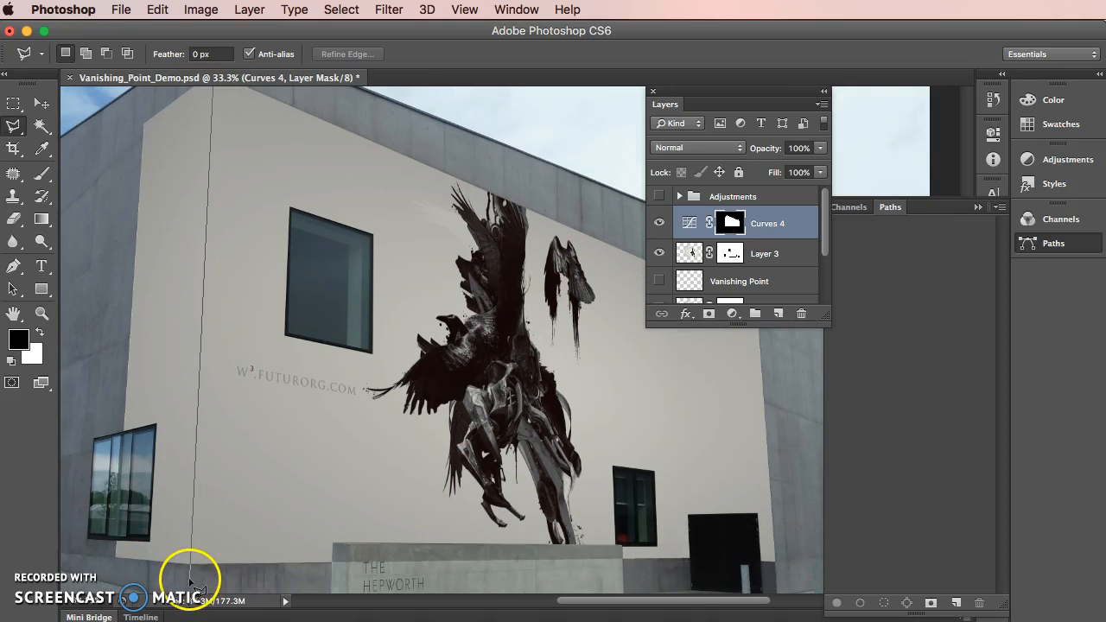
{"action": "left_click", "coordinate": [189, 578]}
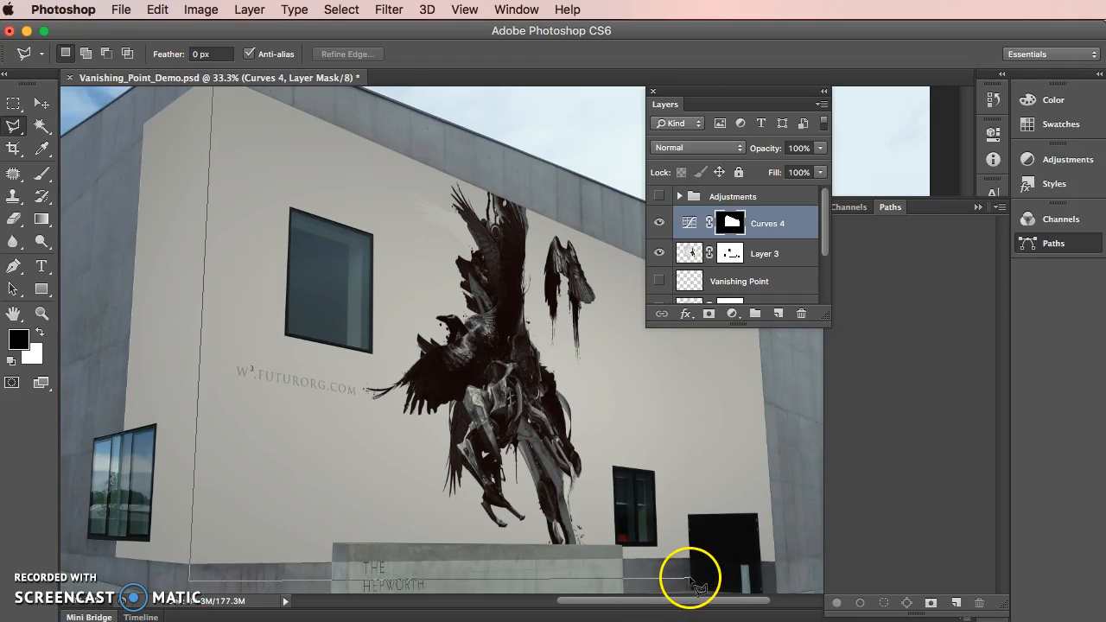
{"action": "scroll", "coordinate": [691, 357], "scroll_direction": "up", "scroll_amount": 5}
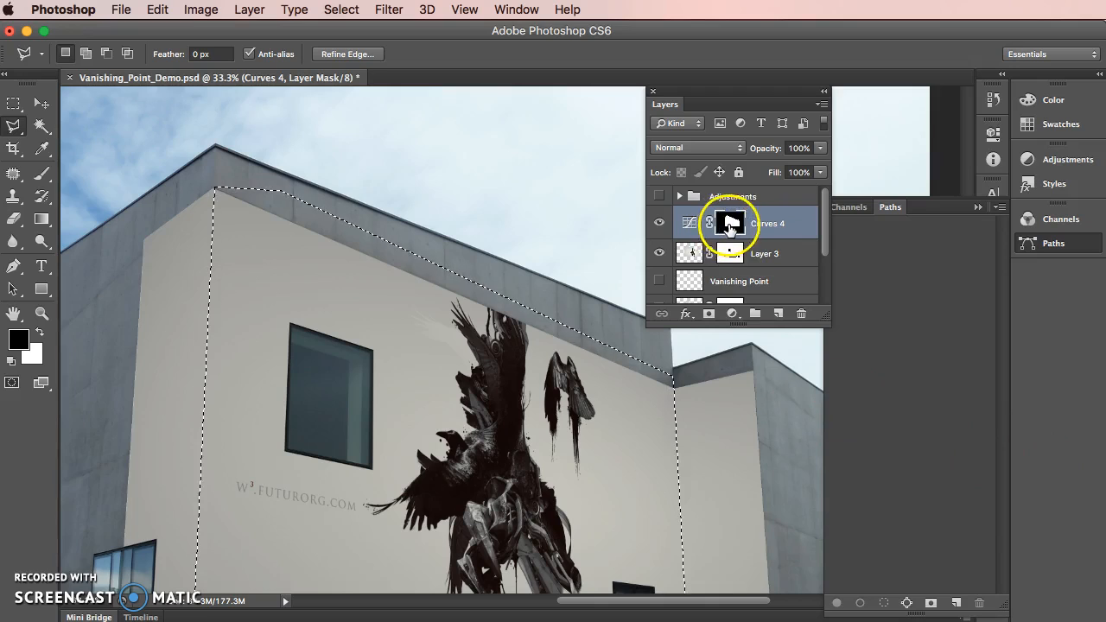
Fill the selected front wall with black in the Curves 4 mask so that only the side walls stay darkened
{"action": "left_click", "coordinate": [729, 225]}
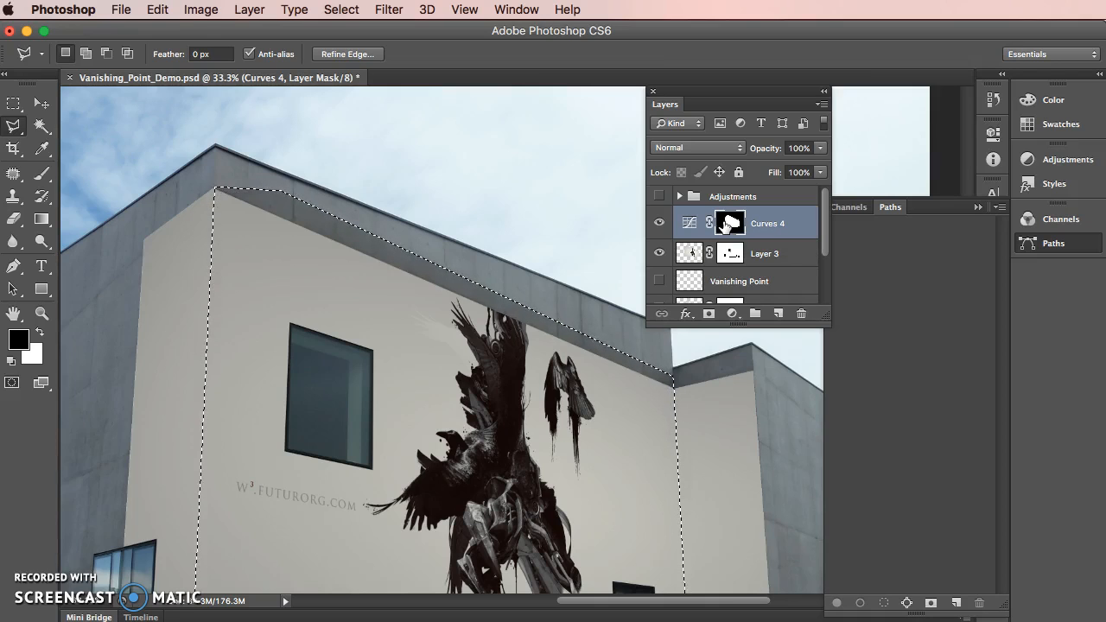
{"action": "left_click", "coordinate": [42, 331]}
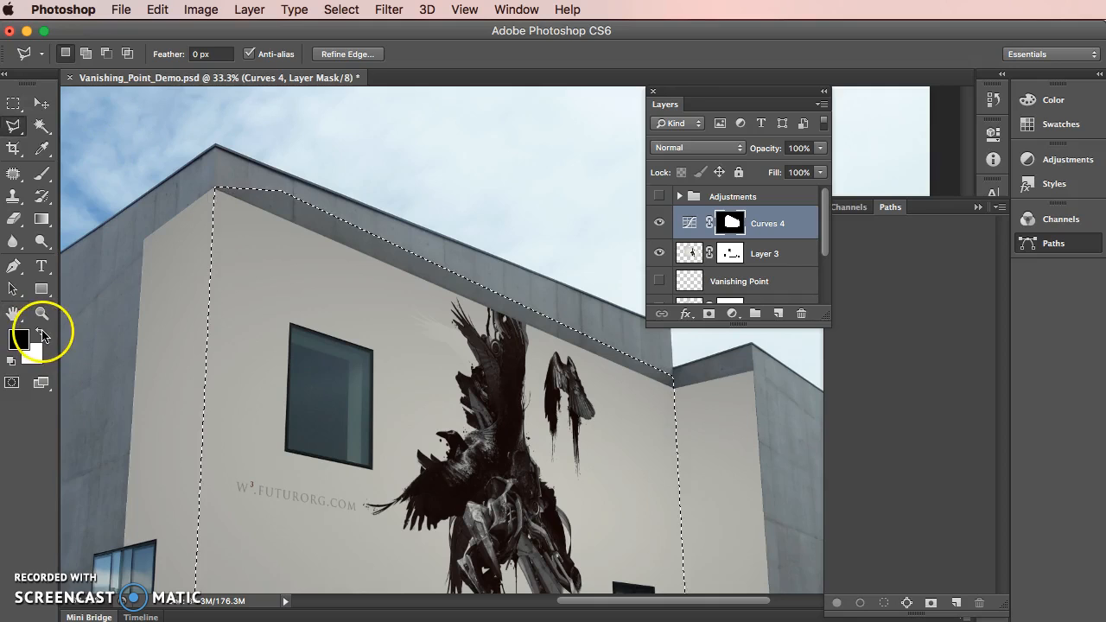
{"action": "left_click", "coordinate": [41, 332]}
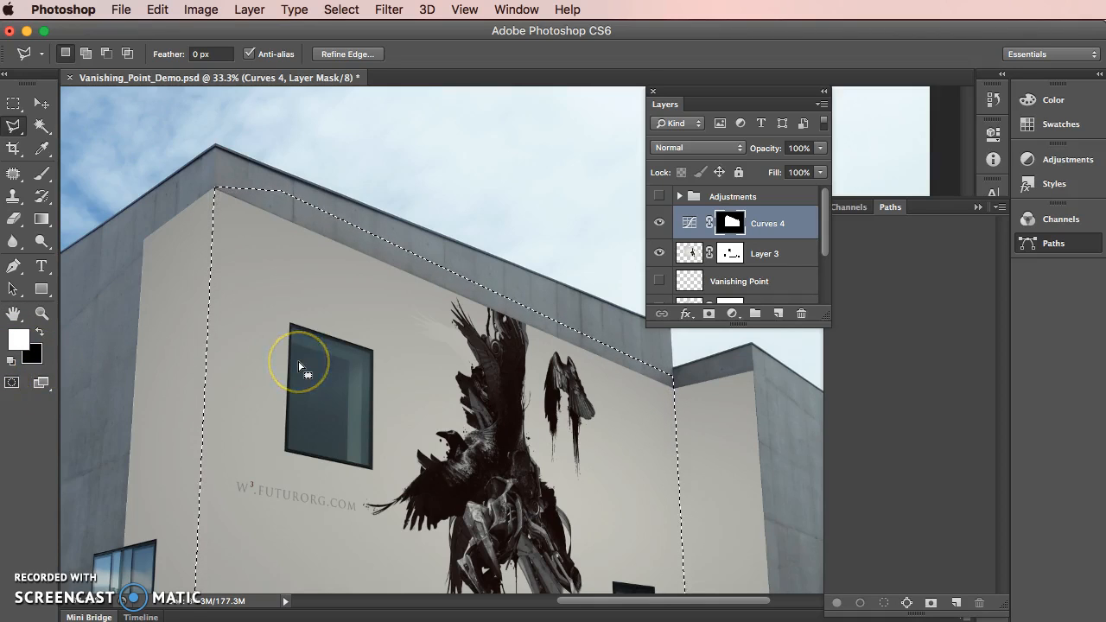
{"action": "key", "text": "alt+BackSpace"}
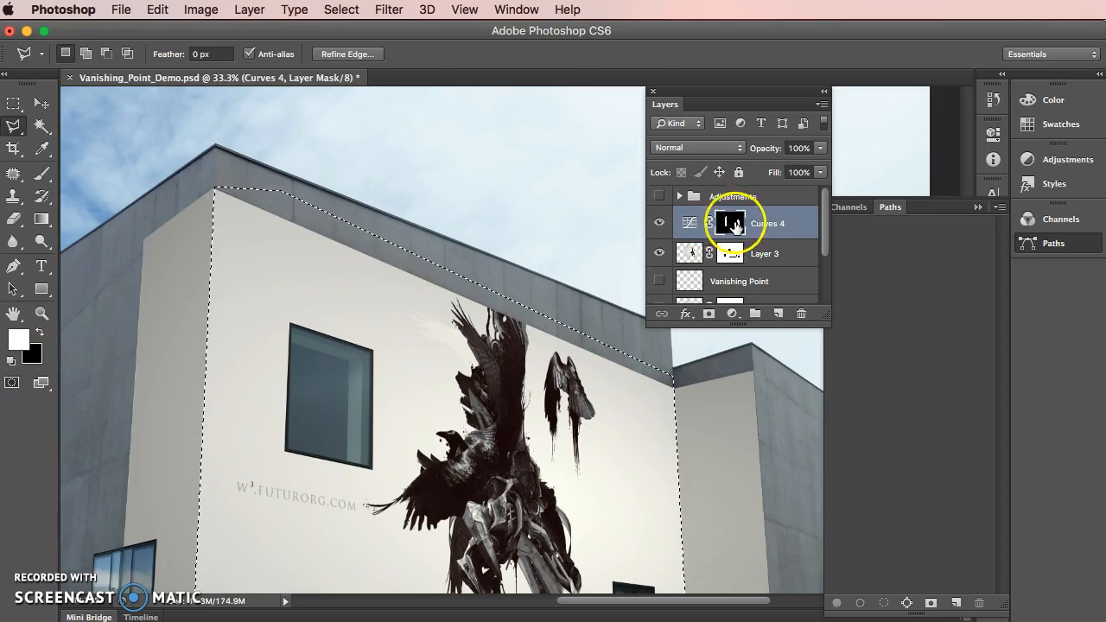
Clear the lasso selection and switch to the Rectangular Marquee tool
{"action": "scroll", "coordinate": [579, 245], "scroll_direction": "down", "scroll_amount": 1}
{"action": "left_click", "coordinate": [579, 240]}
{"action": "left_click", "coordinate": [457, 209]}
{"action": "left_click", "coordinate": [510, 275]}
{"action": "left_click", "coordinate": [578, 240]}
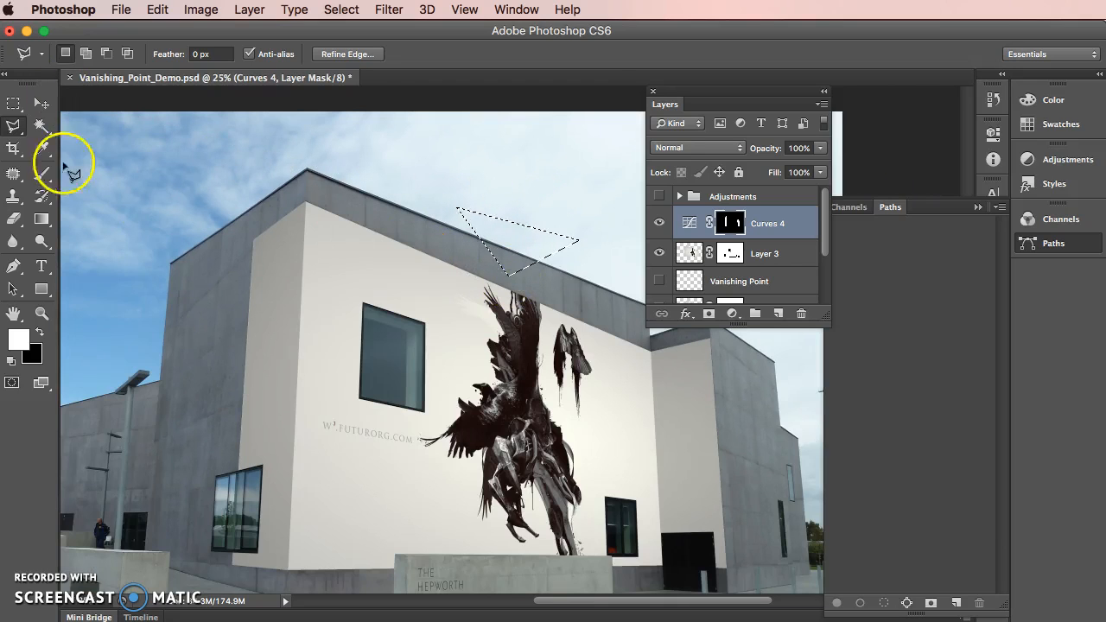
{"action": "left_click", "coordinate": [13, 104]}
{"action": "left_click", "coordinate": [168, 115]}
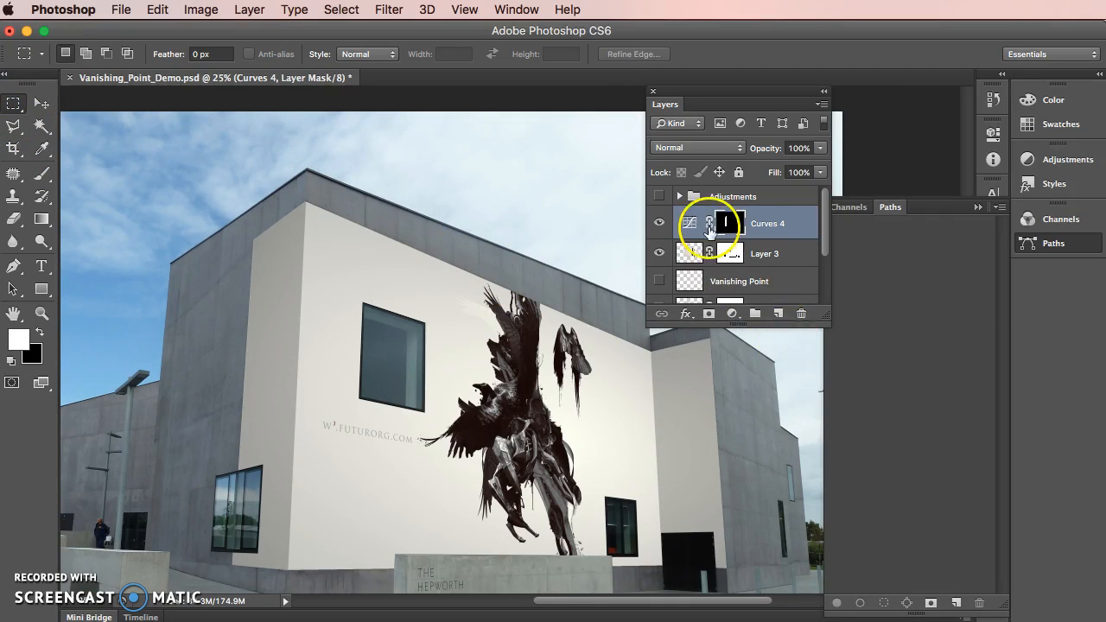
Compare the building with and without the Curves 4 shading, and with and without the Layer 3 artwork
{"action": "left_click", "coordinate": [660, 224]}
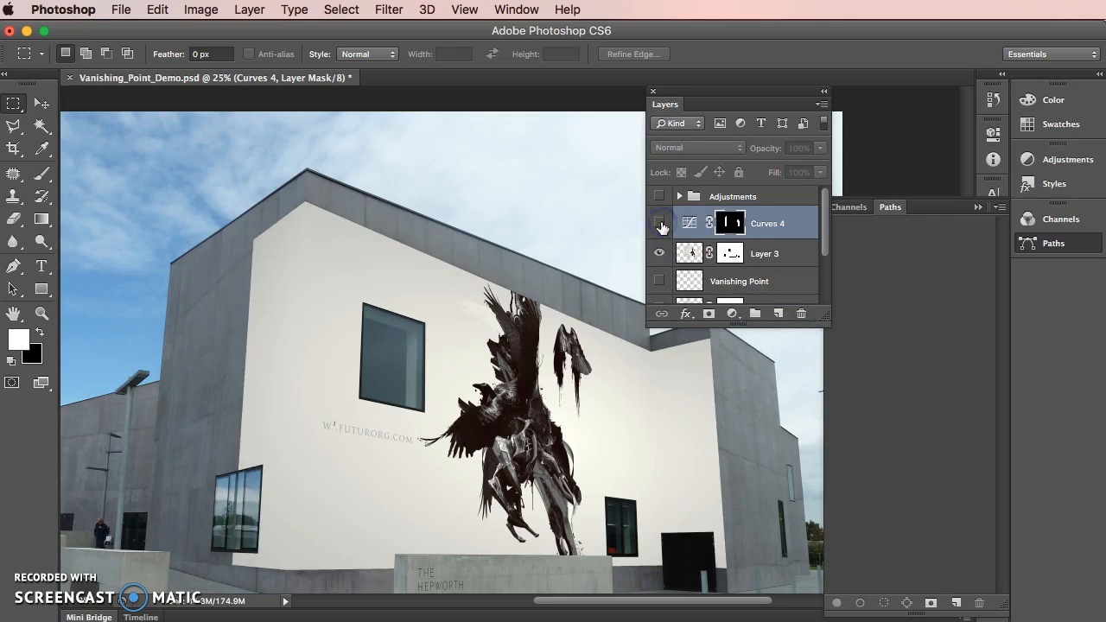
{"action": "left_click", "coordinate": [661, 224]}
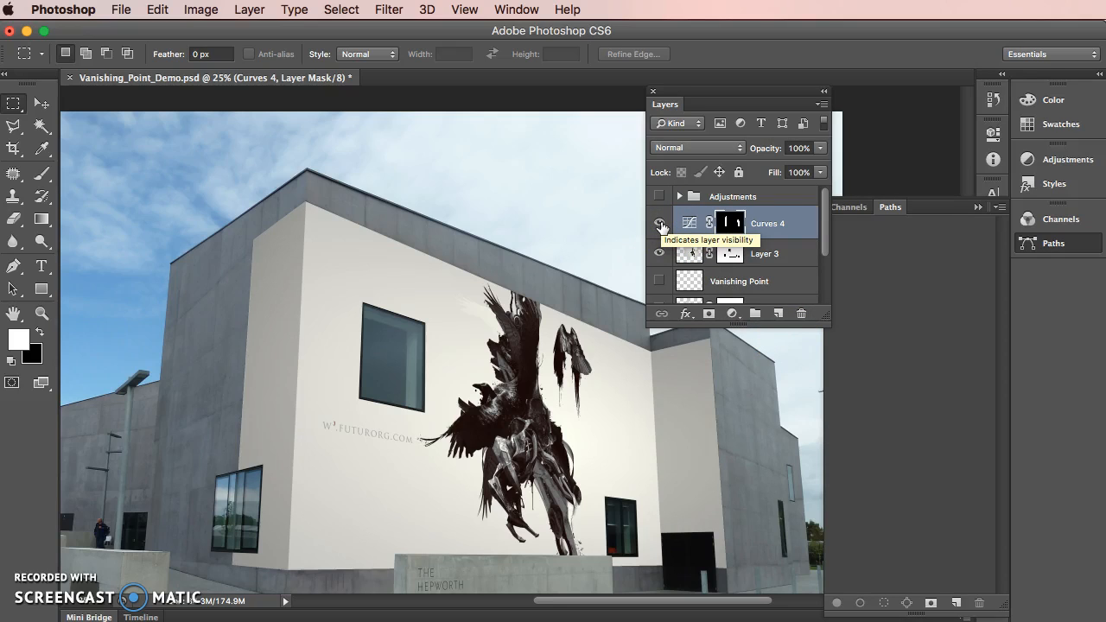
{"action": "left_click", "coordinate": [658, 251]}
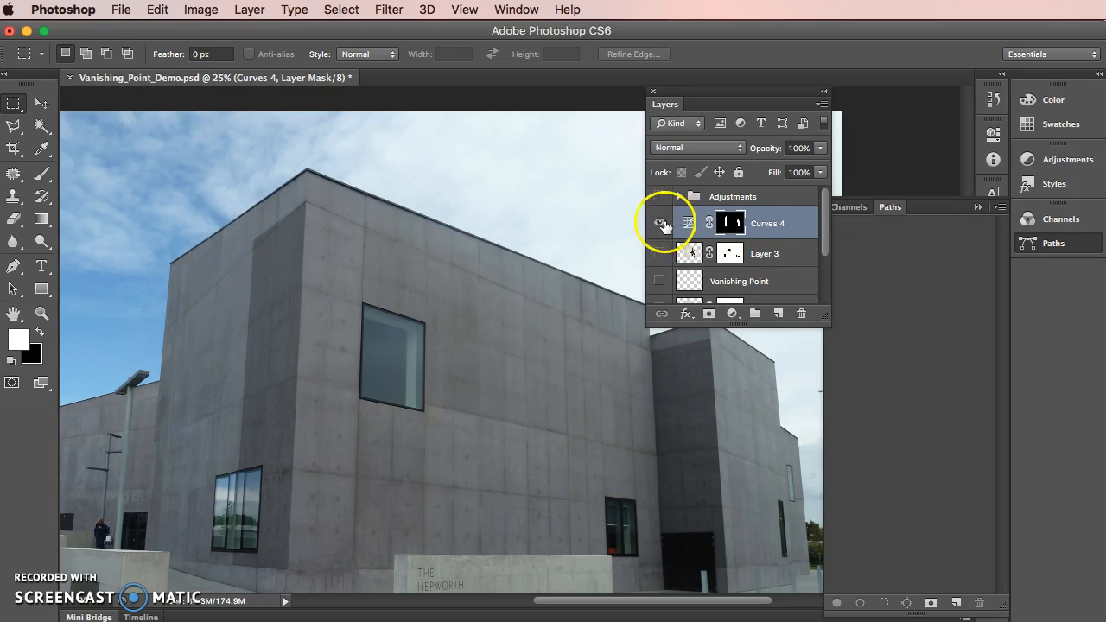
{"action": "left_click", "coordinate": [659, 254]}
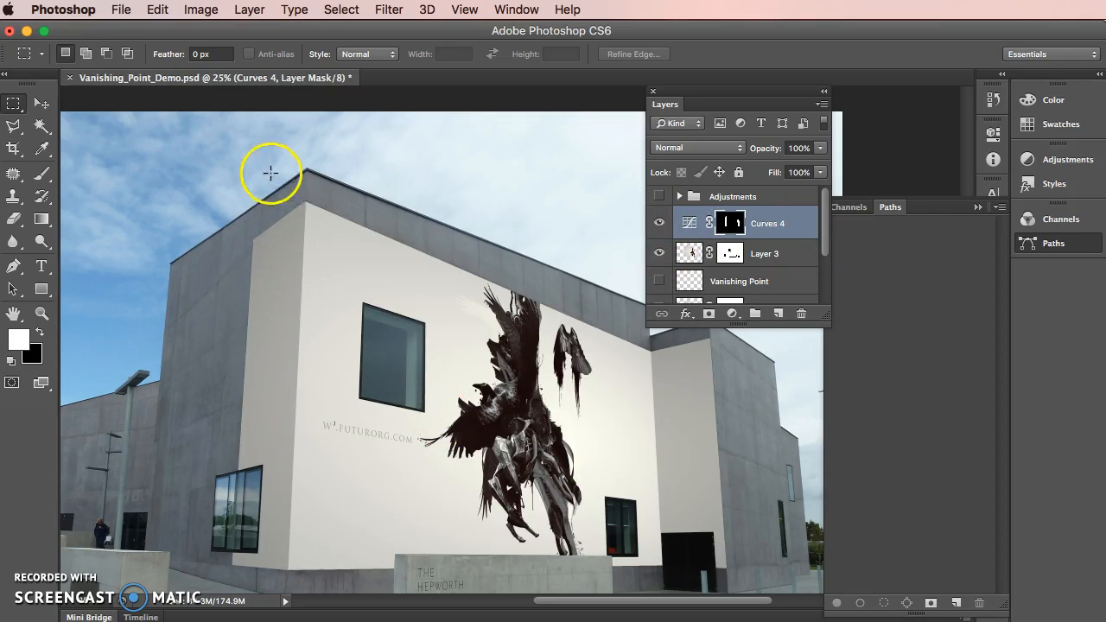
With the Curves 4 mask active, draw a tall rectangular selection enclosing the shaded side wall at the building's left corner
{"action": "left_click", "coordinate": [741, 227]}
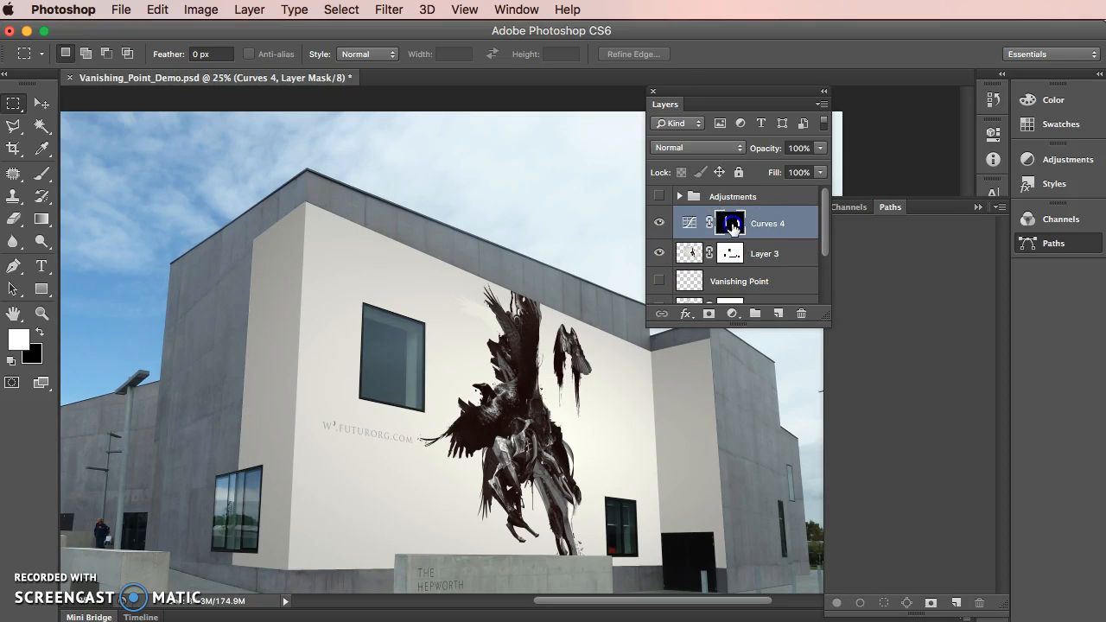
{"action": "left_click_drag", "start_coordinate": [215, 142], "coordinate": [346, 543]}
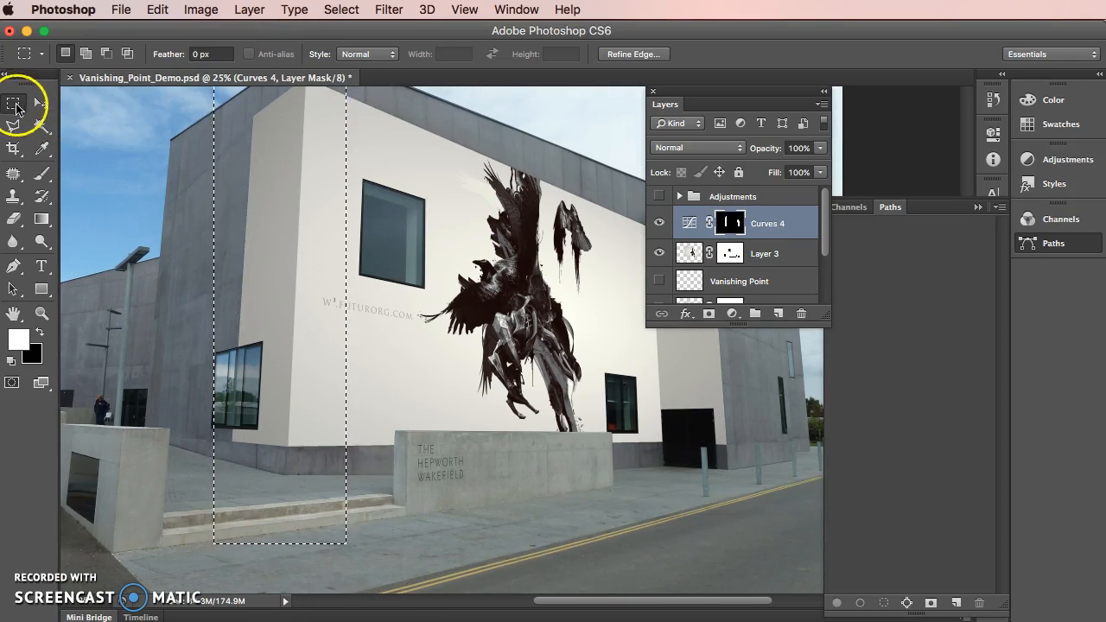
{"action": "scroll", "coordinate": [464, 300], "scroll_direction": "up", "scroll_amount": 2}
{"action": "scroll", "coordinate": [464, 301], "scroll_direction": "up", "scroll_amount": 5}
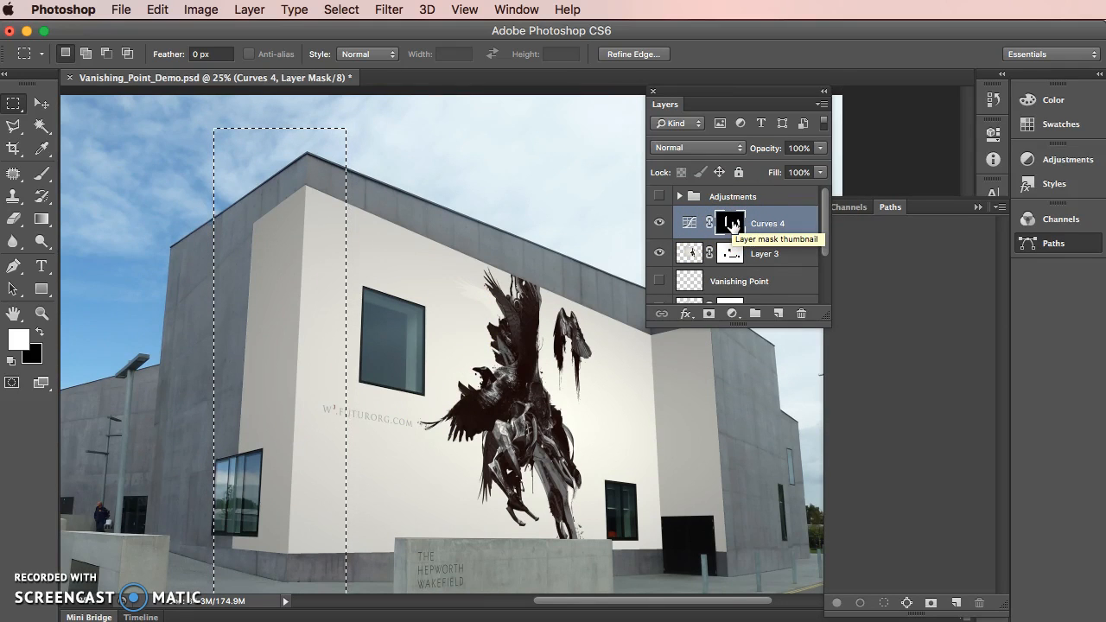
Apply Levels to the selected part of the Curves 4 mask with the white output level at 102 to lighten the left side wall
{"action": "left_click", "coordinate": [200, 10]}
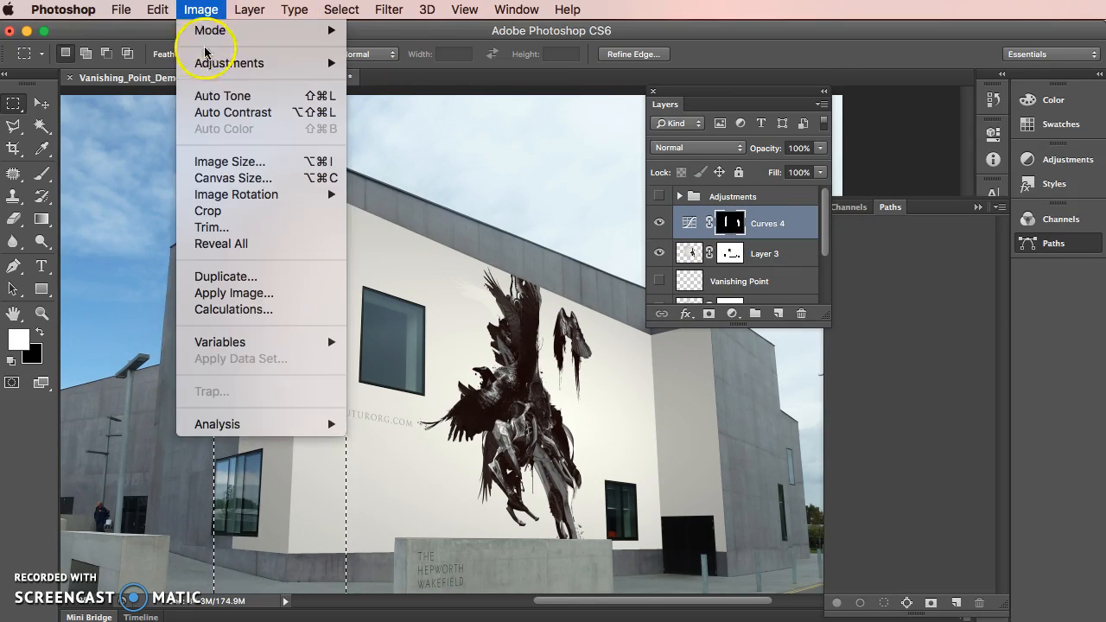
{"action": "mouse_move", "coordinate": [251, 63]}
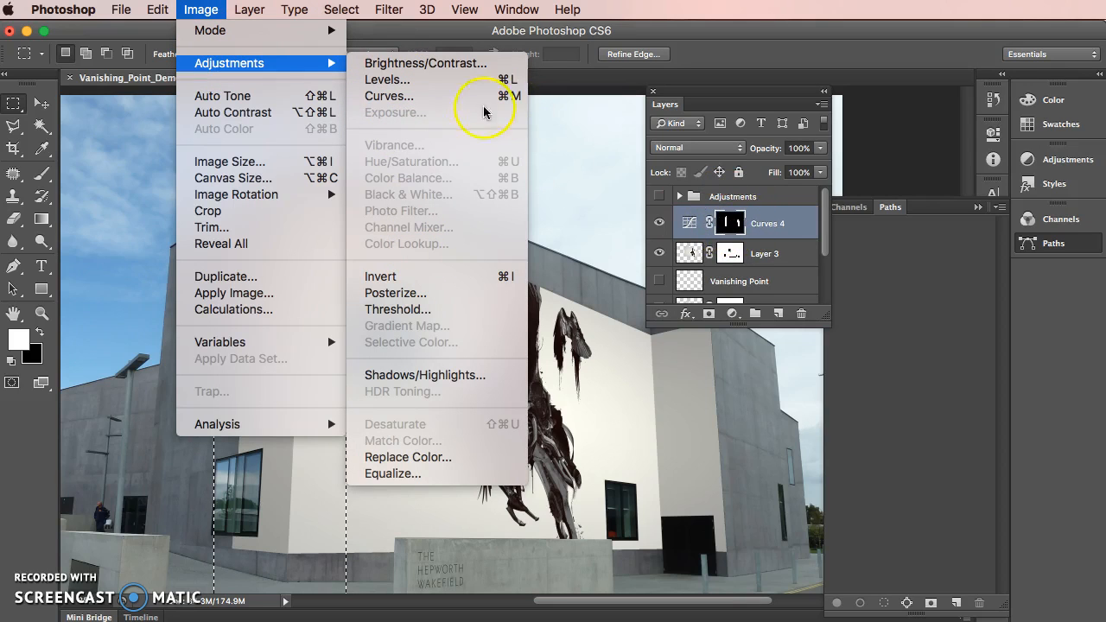
{"action": "left_click", "coordinate": [441, 81]}
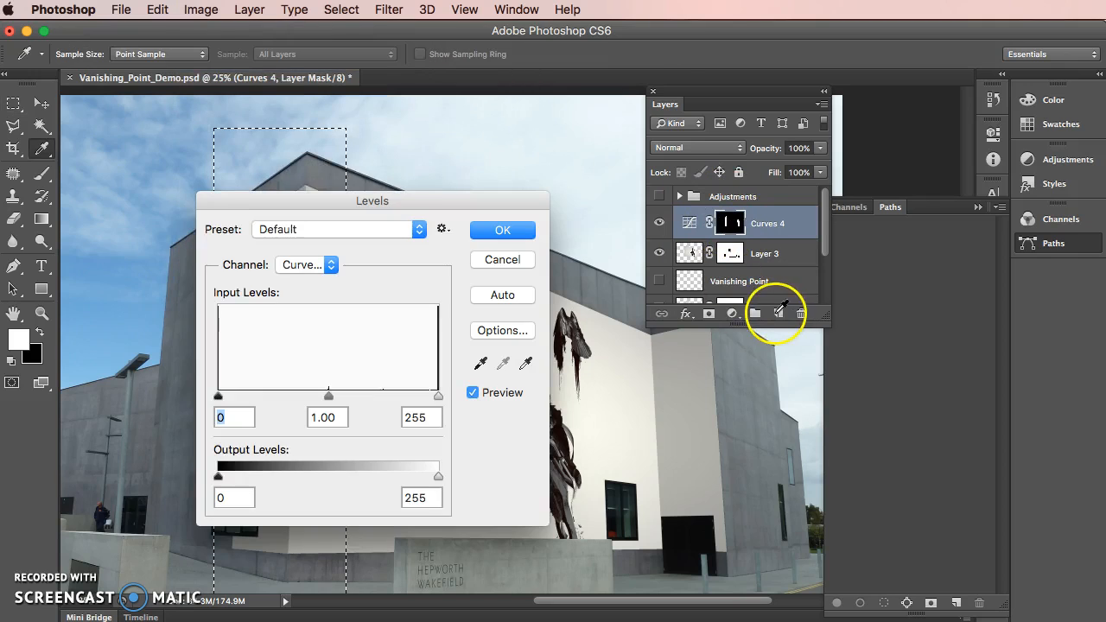
{"action": "left_click_drag", "start_coordinate": [315, 203], "coordinate": [666, 253]}
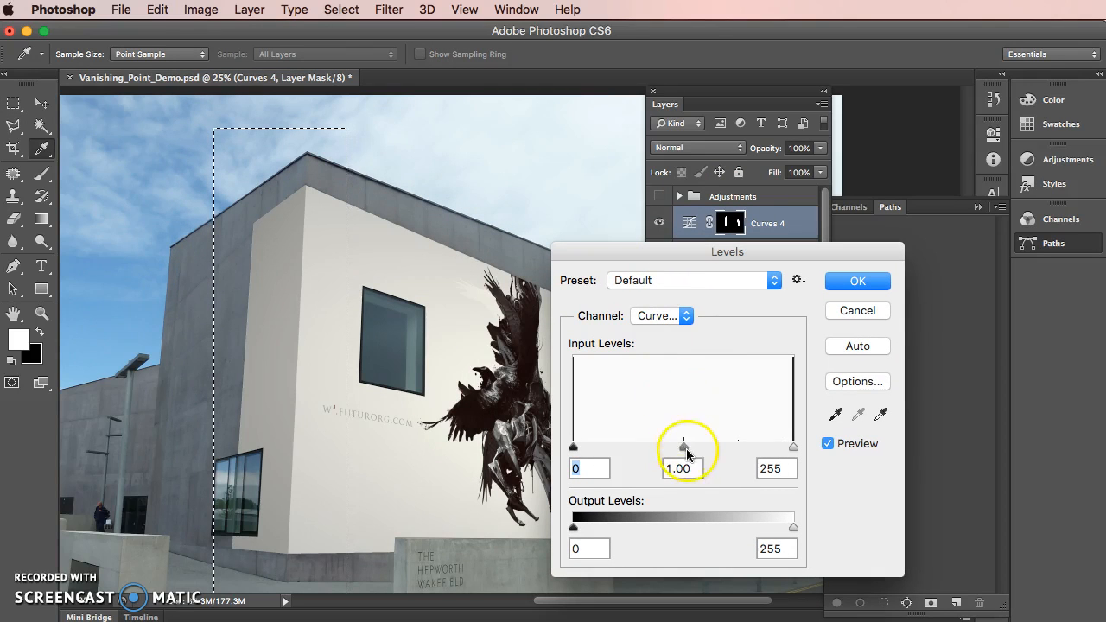
{"action": "left_click_drag", "start_coordinate": [684, 450], "coordinate": [710, 448]}
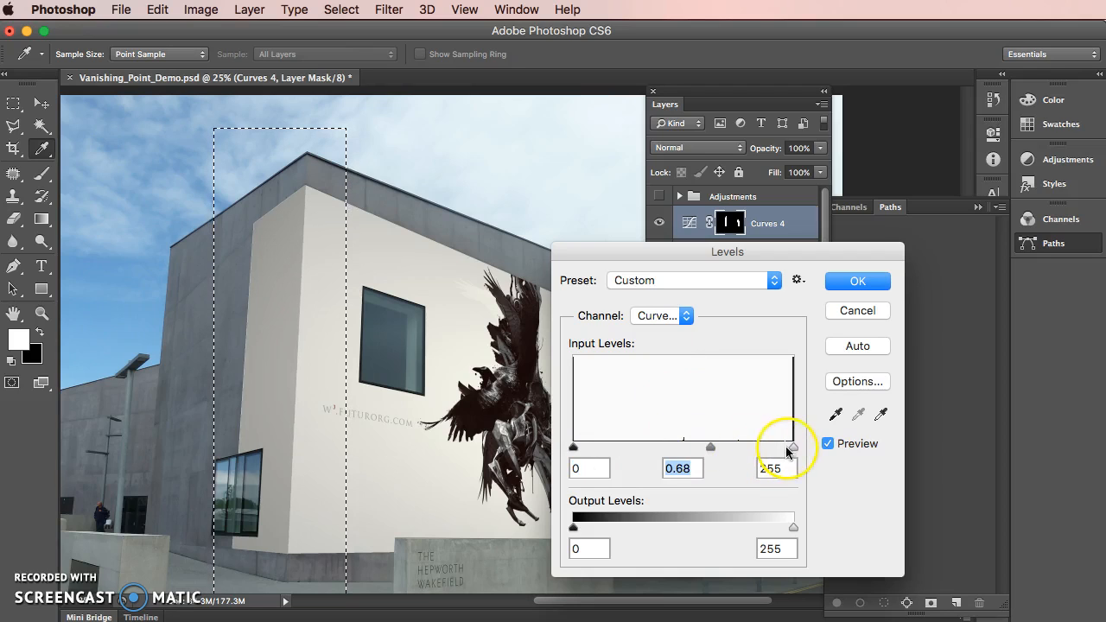
{"action": "key", "text": "super+z"}
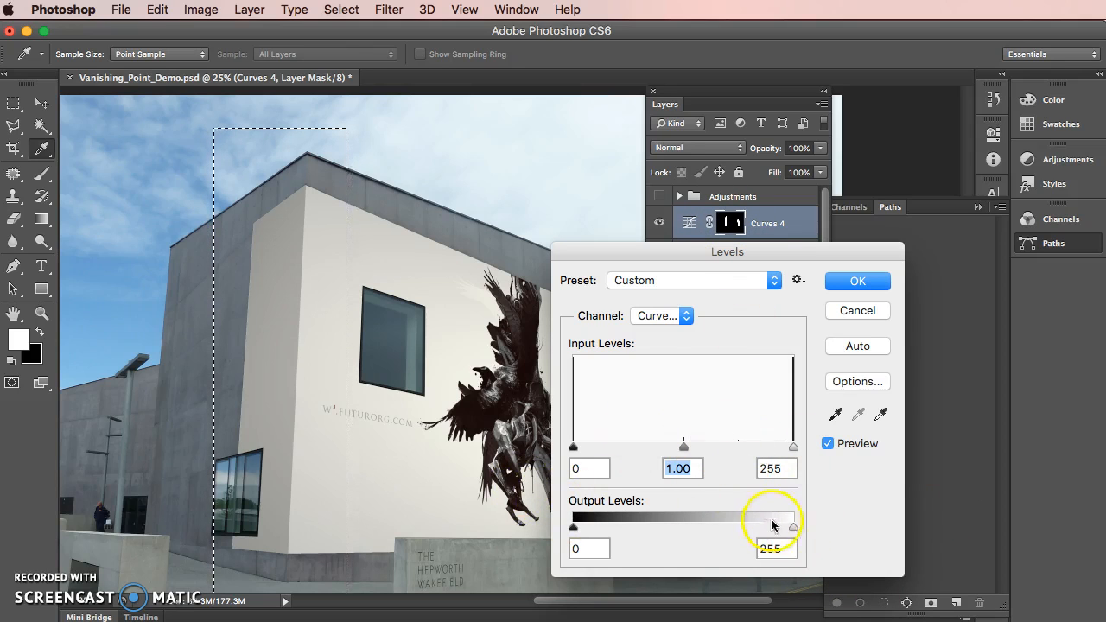
{"action": "left_click_drag", "start_coordinate": [736, 534], "coordinate": [720, 534]}
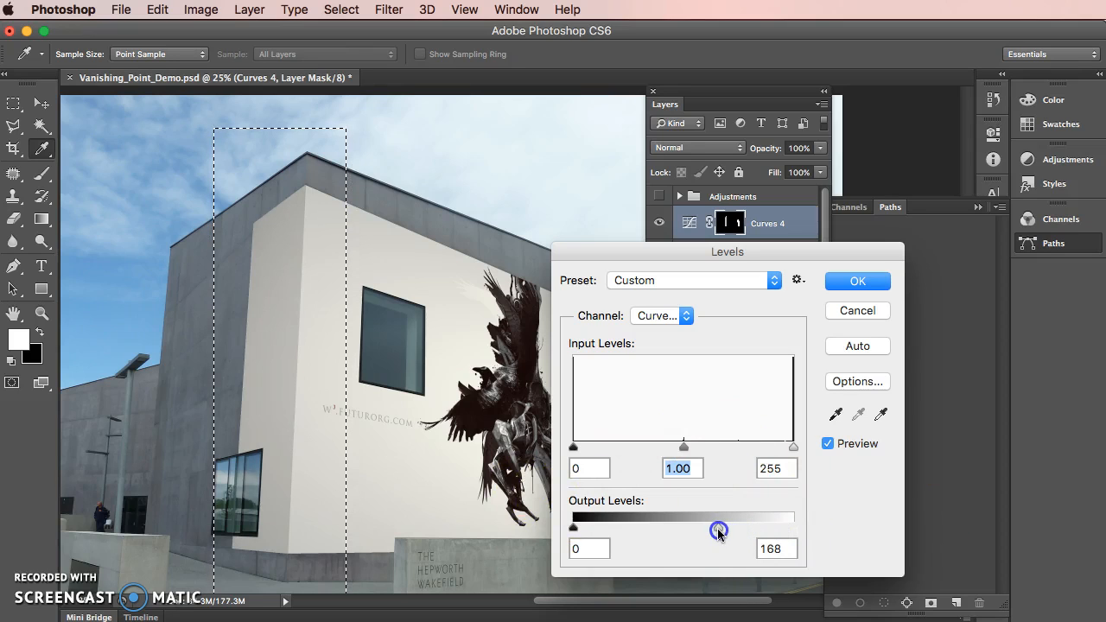
{"action": "left_click", "coordinate": [772, 544]}
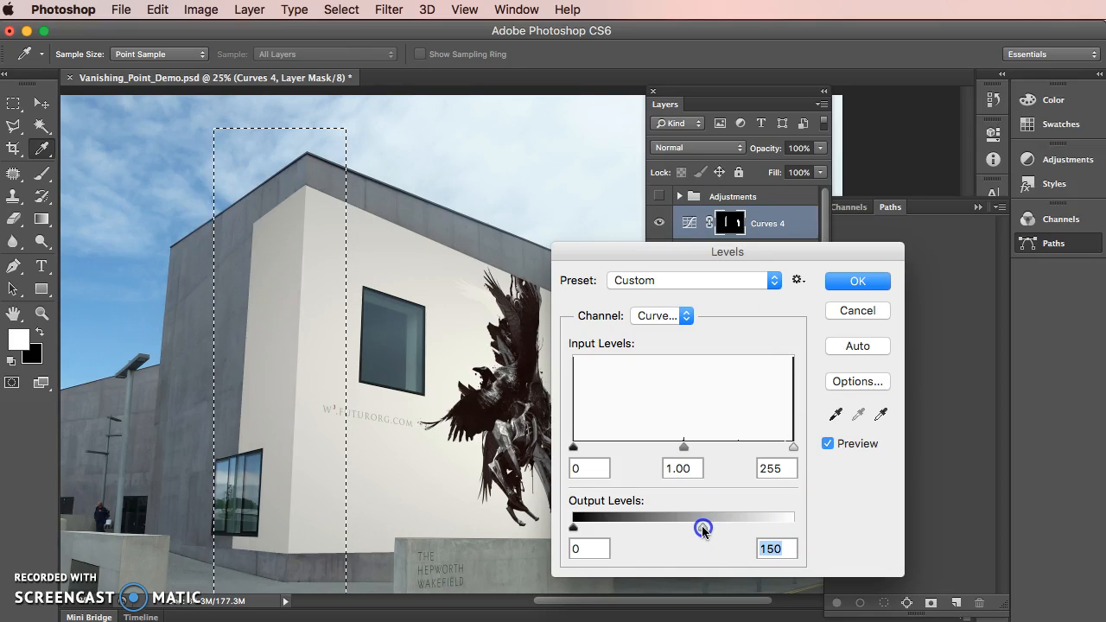
{"action": "mouse_move", "coordinate": [677, 532]}
{"action": "left_mouse_down"}
{"action": "mouse_move", "coordinate": [637, 536]}
{"action": "mouse_move", "coordinate": [661, 543]}
{"action": "left_mouse_up"}
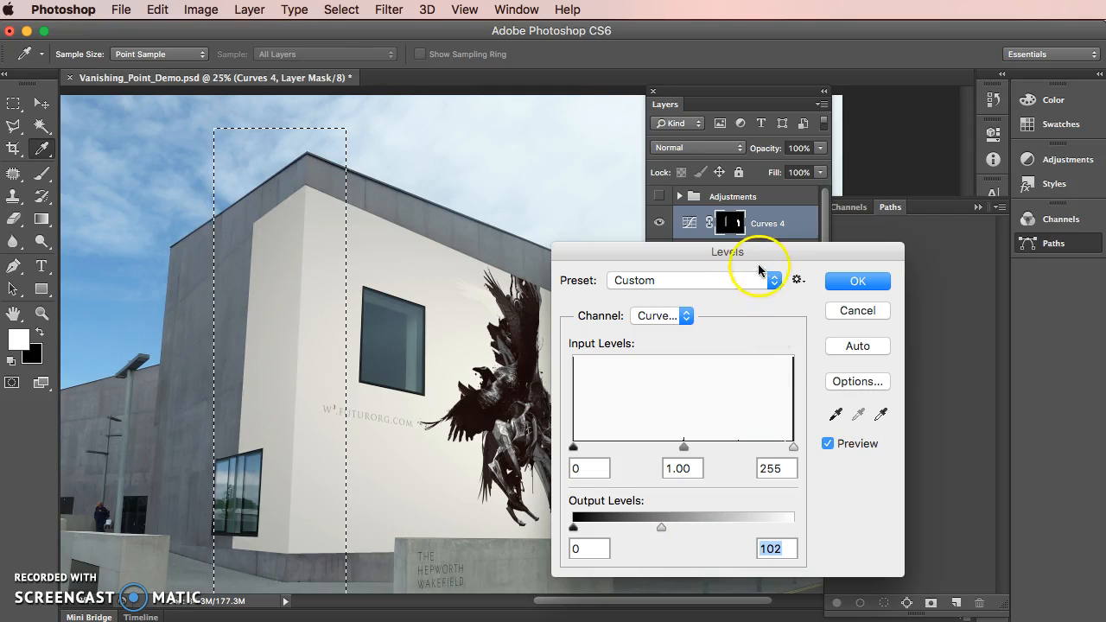
{"action": "left_click_drag", "start_coordinate": [711, 251], "coordinate": [516, 537]}
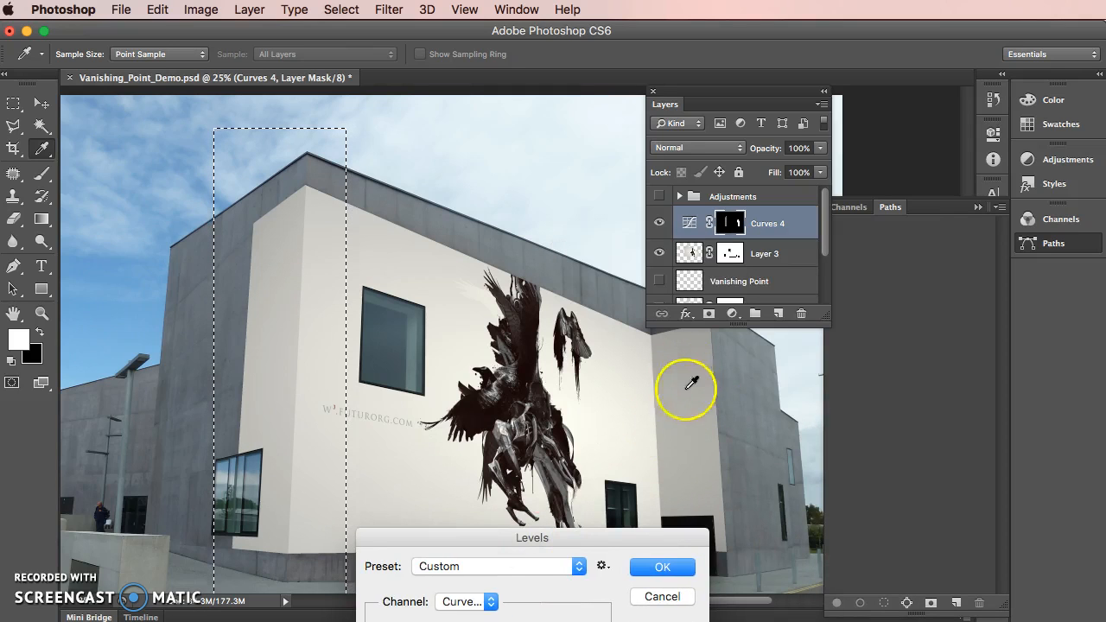
{"action": "left_click", "coordinate": [659, 568]}
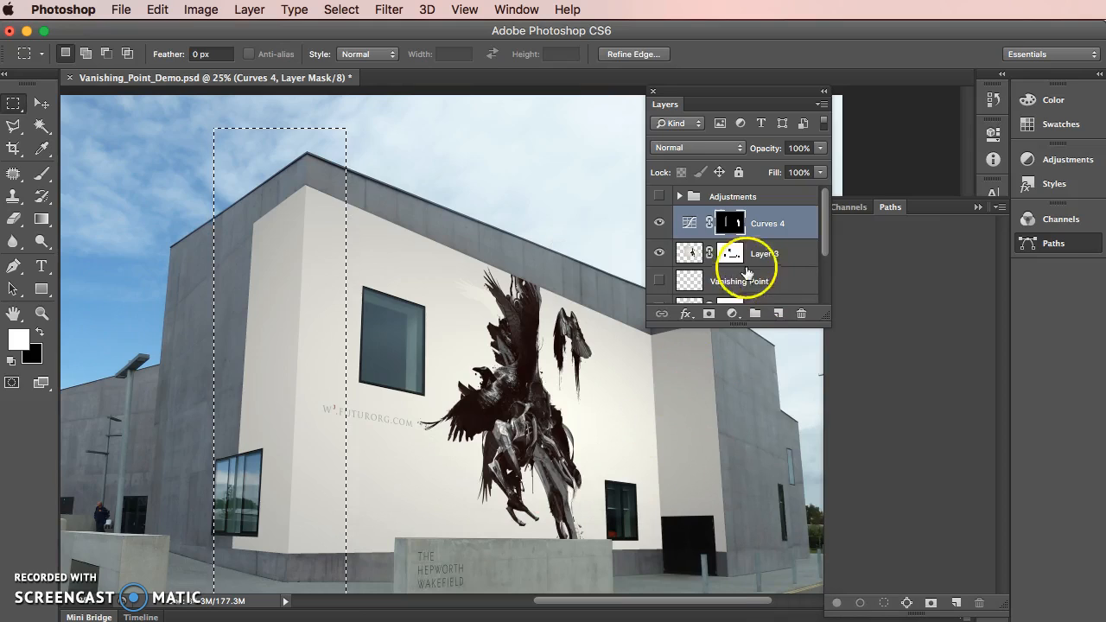
Check the Curves 4 mask on its own, return to the full image, and clear the rectangular selection
{"action": "left_click", "coordinate": [735, 222], "text": "alt"}
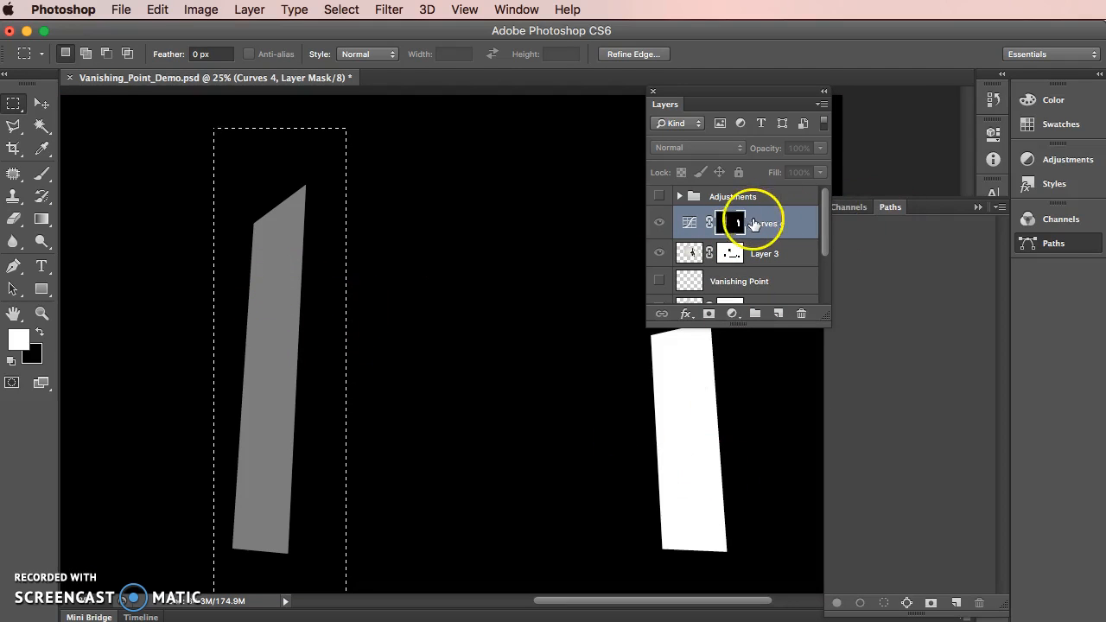
{"action": "left_click", "coordinate": [734, 223], "text": "alt"}
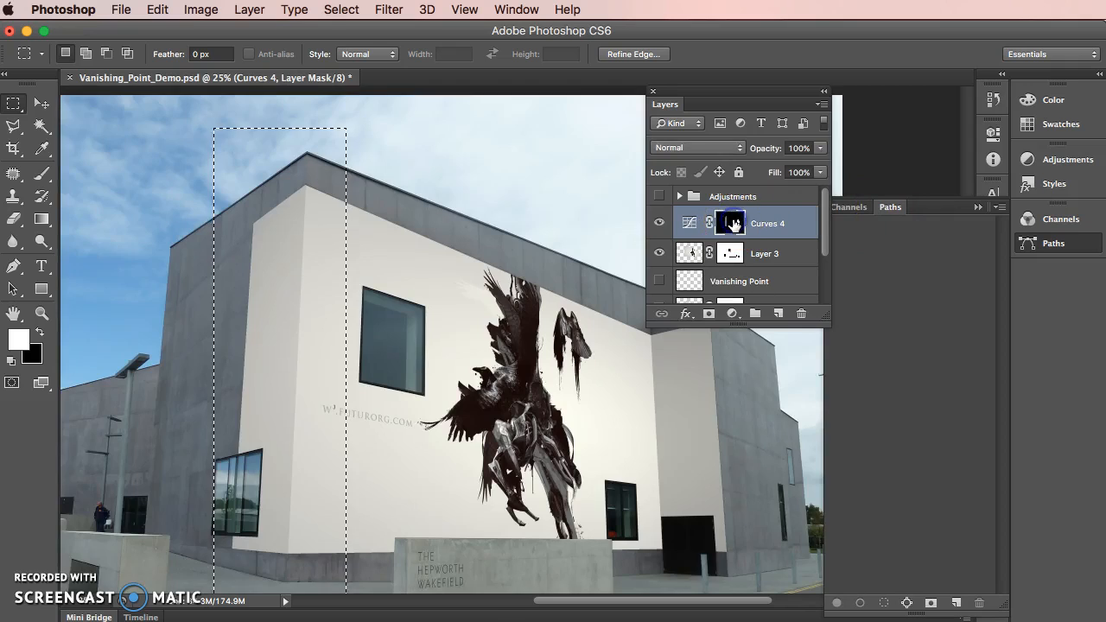
{"action": "left_click", "coordinate": [454, 157]}
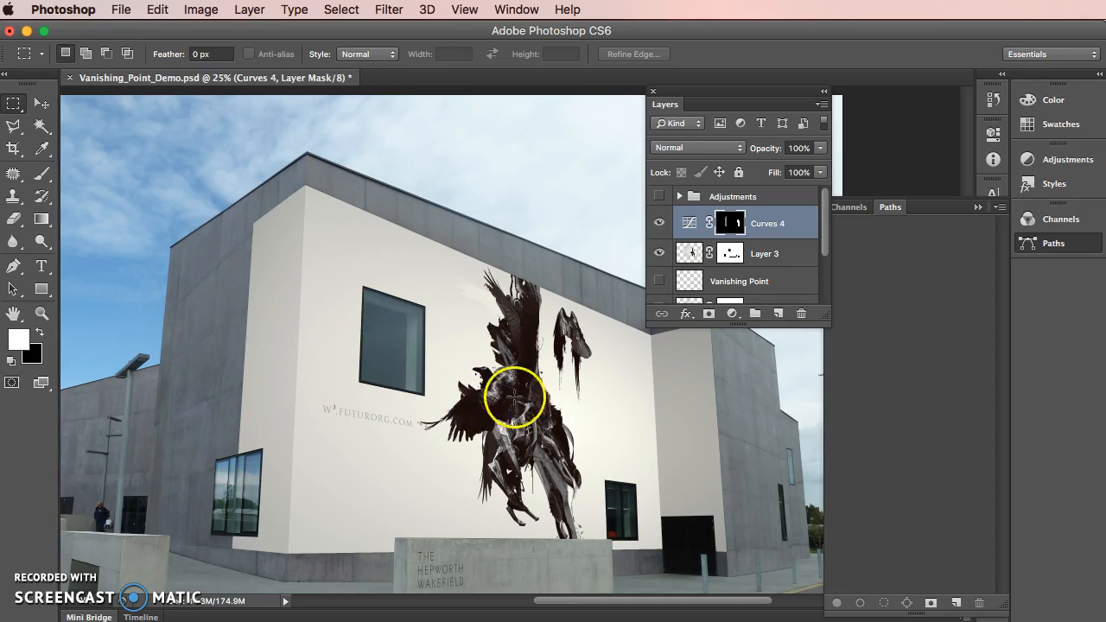
Load the Layer 3 mask as a selection and invert it to select the windows, doorway and sign wall, keeping the Curves 4 mask active
{"action": "left_click", "coordinate": [730, 254], "text": "super"}
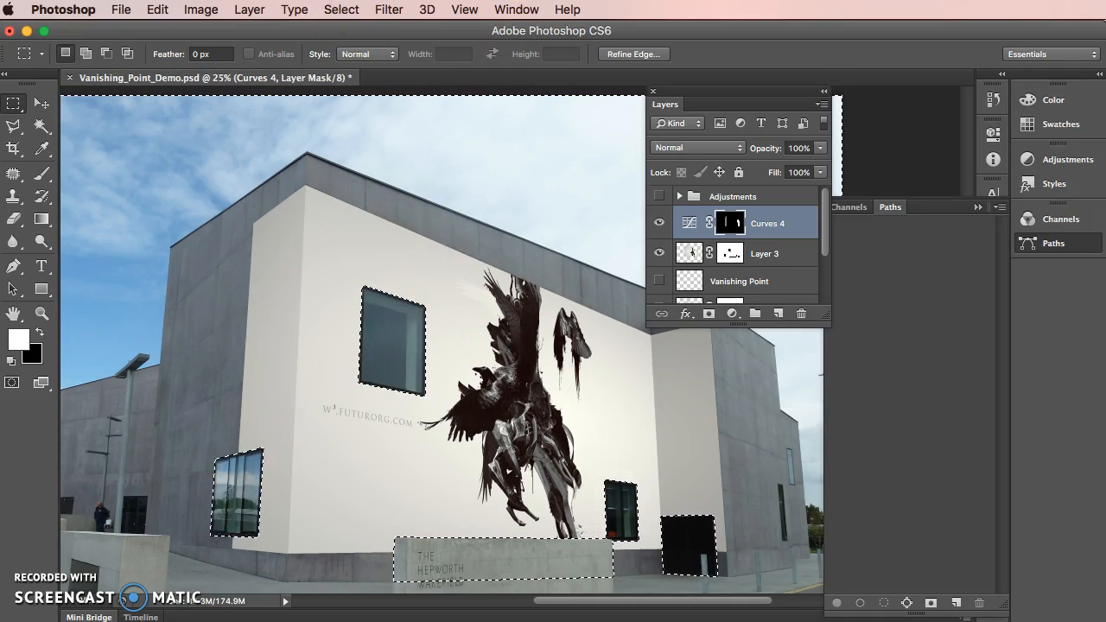
{"action": "left_click", "coordinate": [353, 8]}
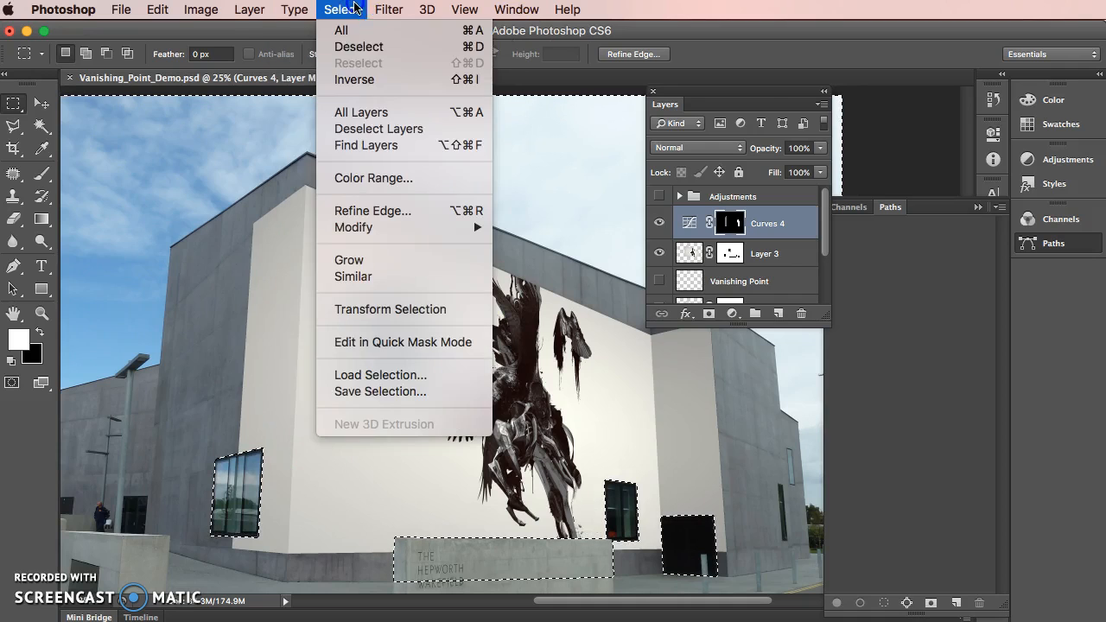
{"action": "left_click", "coordinate": [354, 79]}
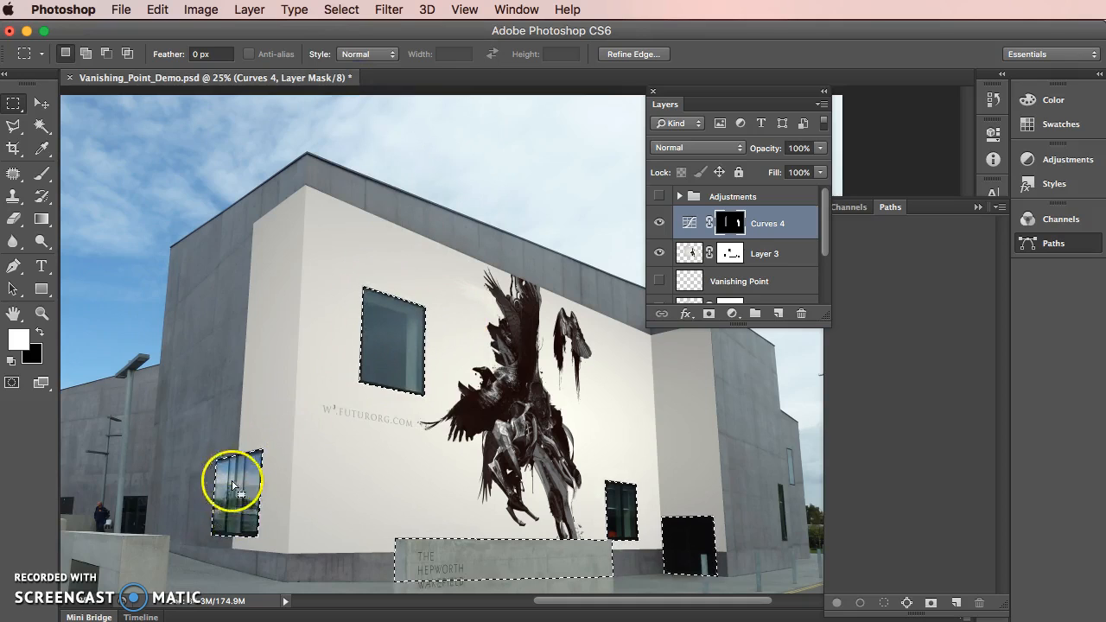
{"action": "left_click", "coordinate": [732, 222]}
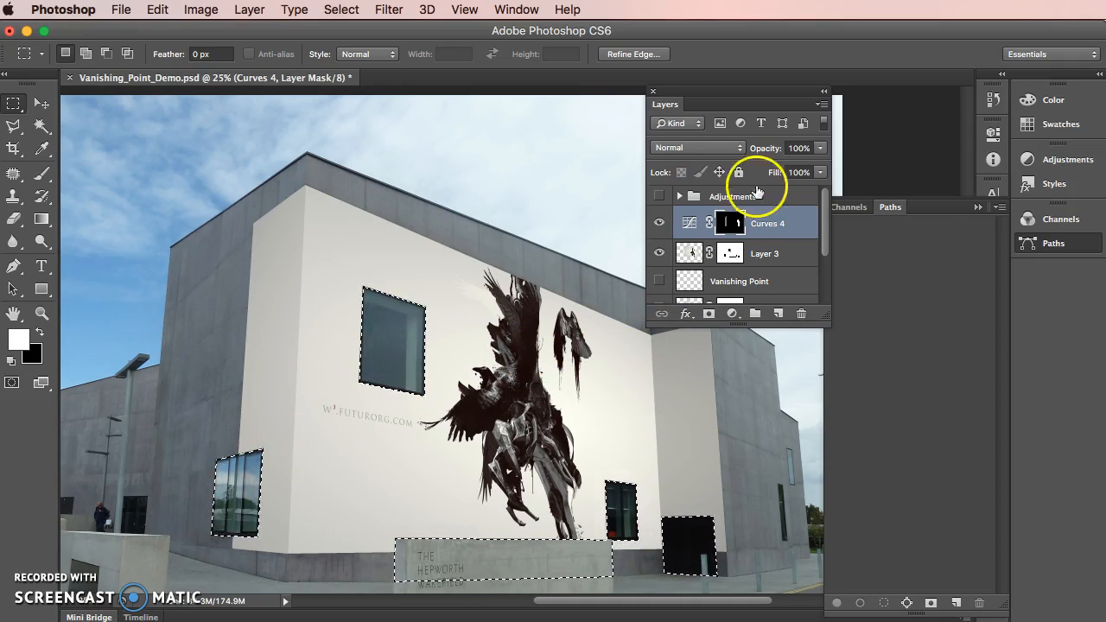
{"action": "key", "text": "super+shift+i"}
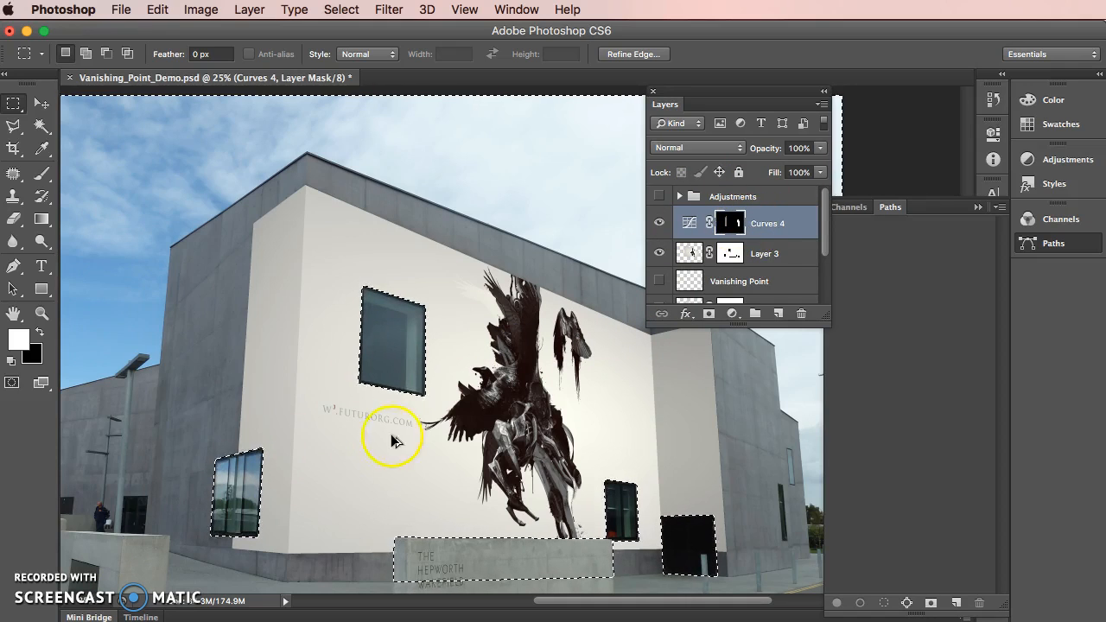
{"action": "key", "text": "alt+super+z"}
{"action": "key", "text": "alt+super+z"}
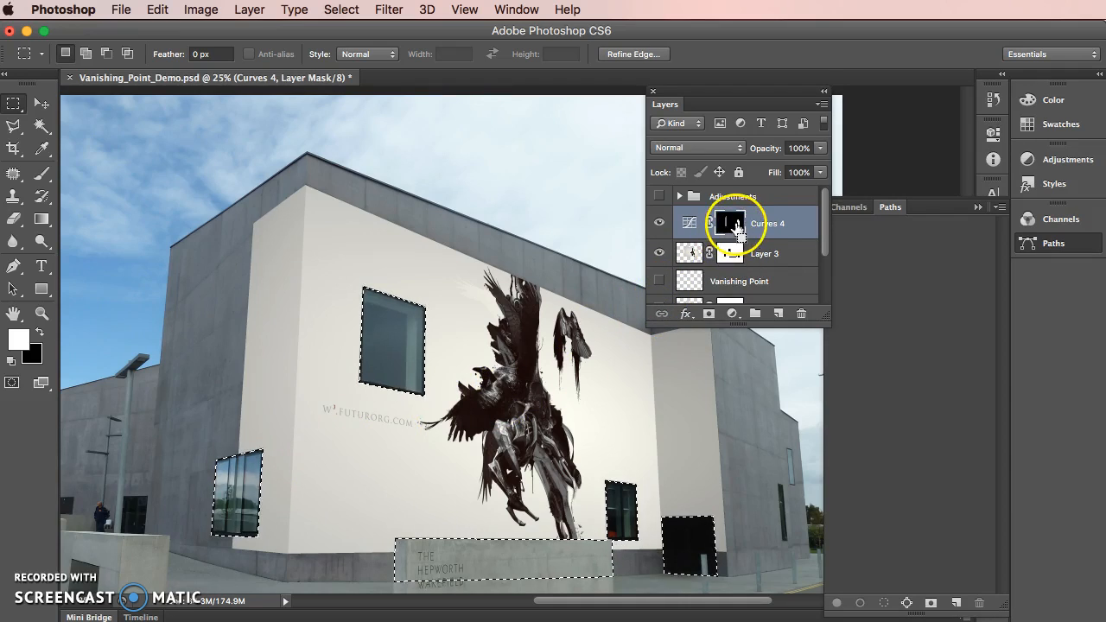
Fill the selected openings with black on the Curves 4 mask, check the mask on its own, and clear the selection
{"action": "left_click", "coordinate": [735, 224], "text": "alt"}
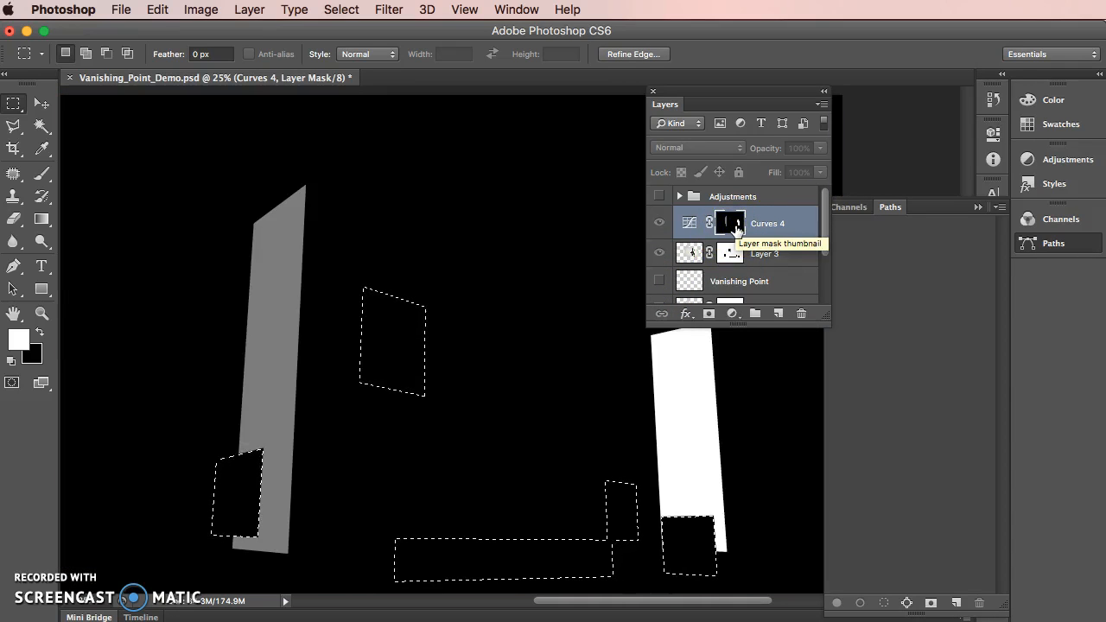
{"action": "left_click", "coordinate": [736, 227], "text": "alt"}
{"action": "left_click", "coordinate": [436, 216]}
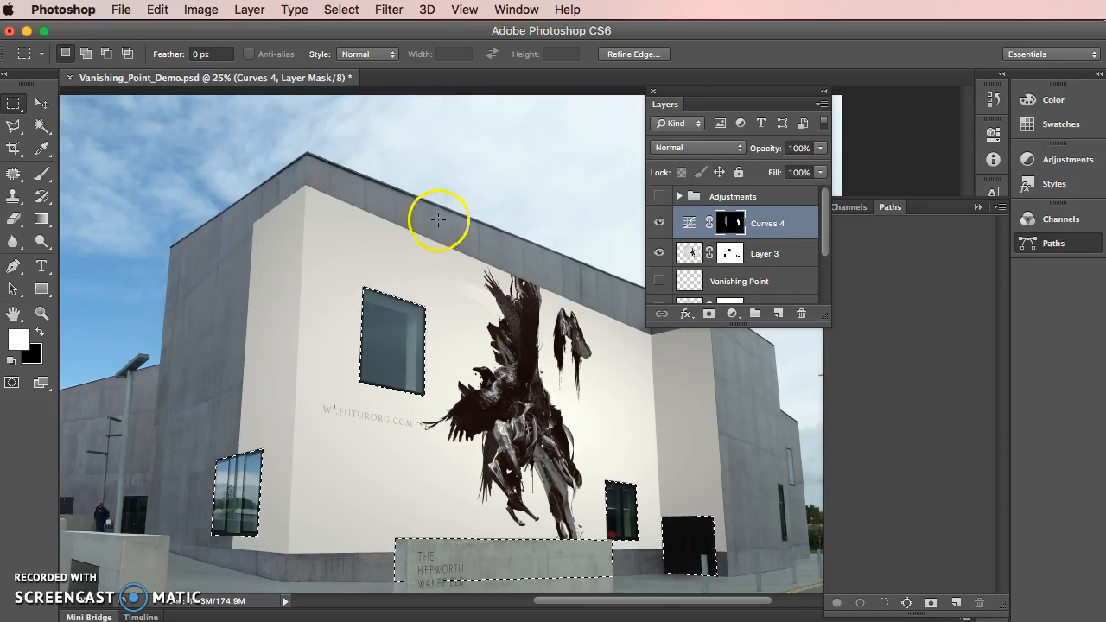
Move the Layers panel clear of the building and collapse the Paths panel
{"action": "key", "text": "super+minus"}
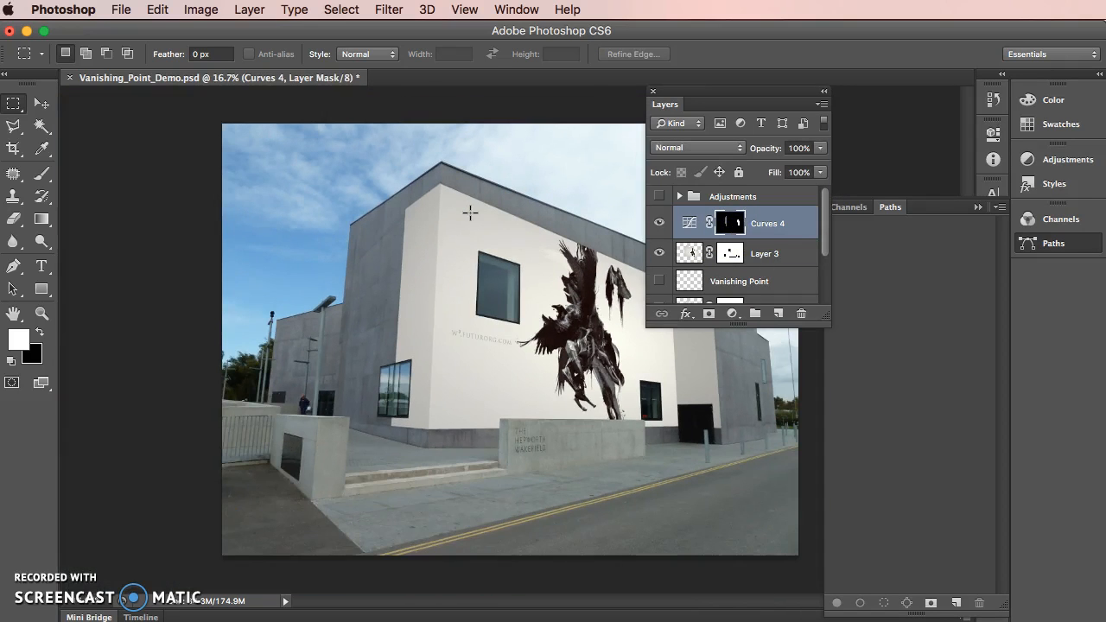
{"action": "left_click_drag", "start_coordinate": [745, 94], "coordinate": [891, 129]}
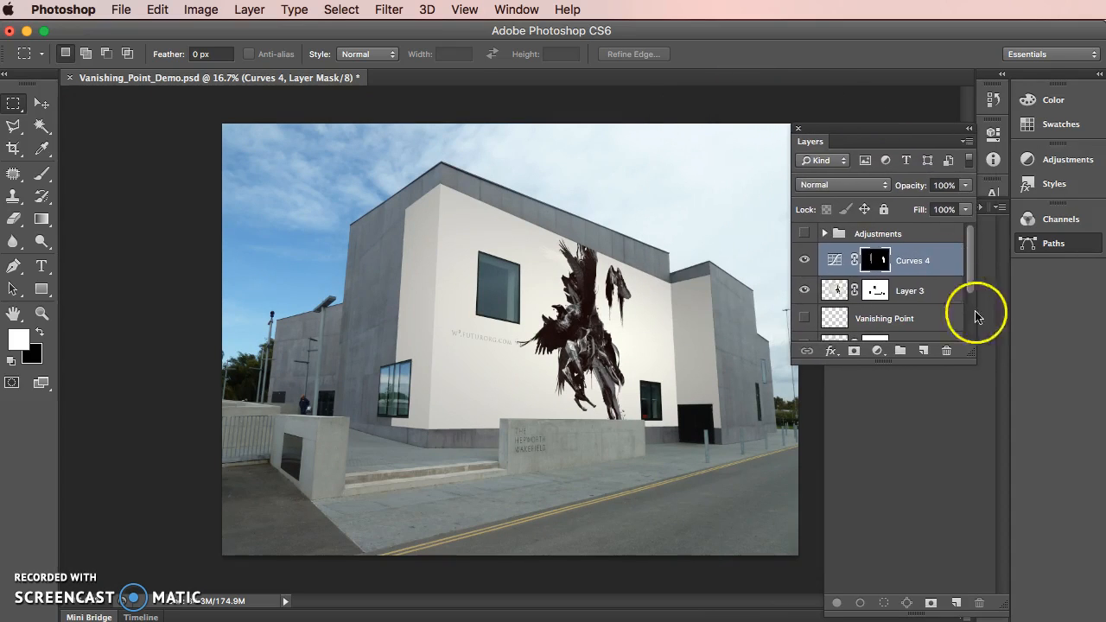
{"action": "left_click", "coordinate": [932, 405]}
{"action": "left_click", "coordinate": [977, 209]}
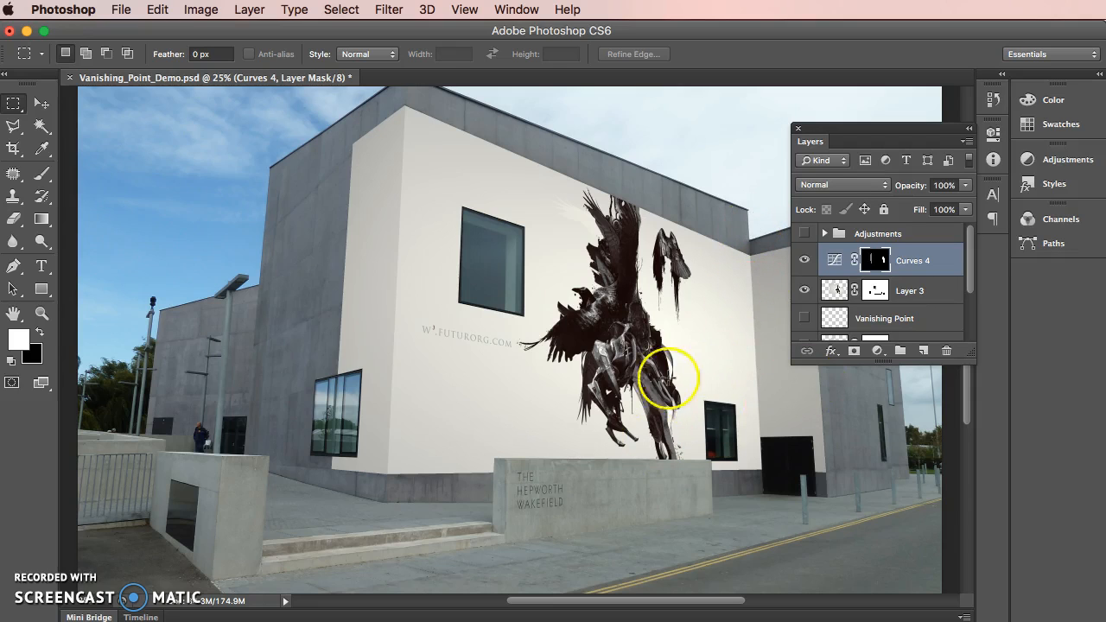
Lower the highlight end point of the Curves 4 RGB curve slightly to darken the shaded side walls
{"action": "double_click", "coordinate": [835, 262]}
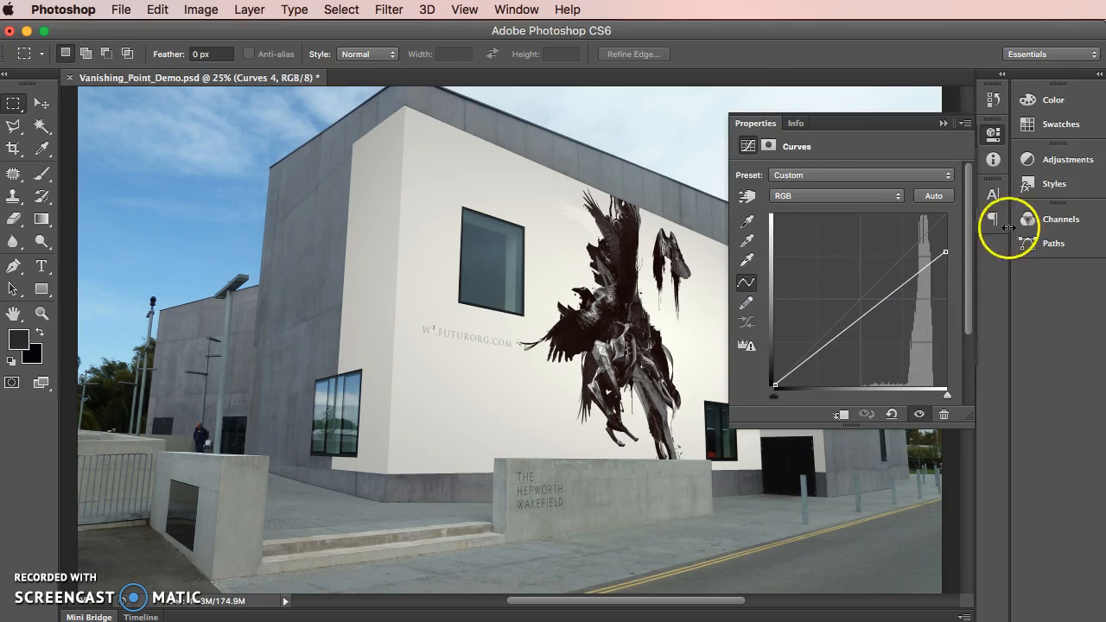
{"action": "mouse_move", "coordinate": [946, 252]}
{"action": "left_mouse_down"}
{"action": "mouse_move", "coordinate": [946, 233]}
{"action": "mouse_move", "coordinate": [946, 264]}
{"action": "left_mouse_up"}
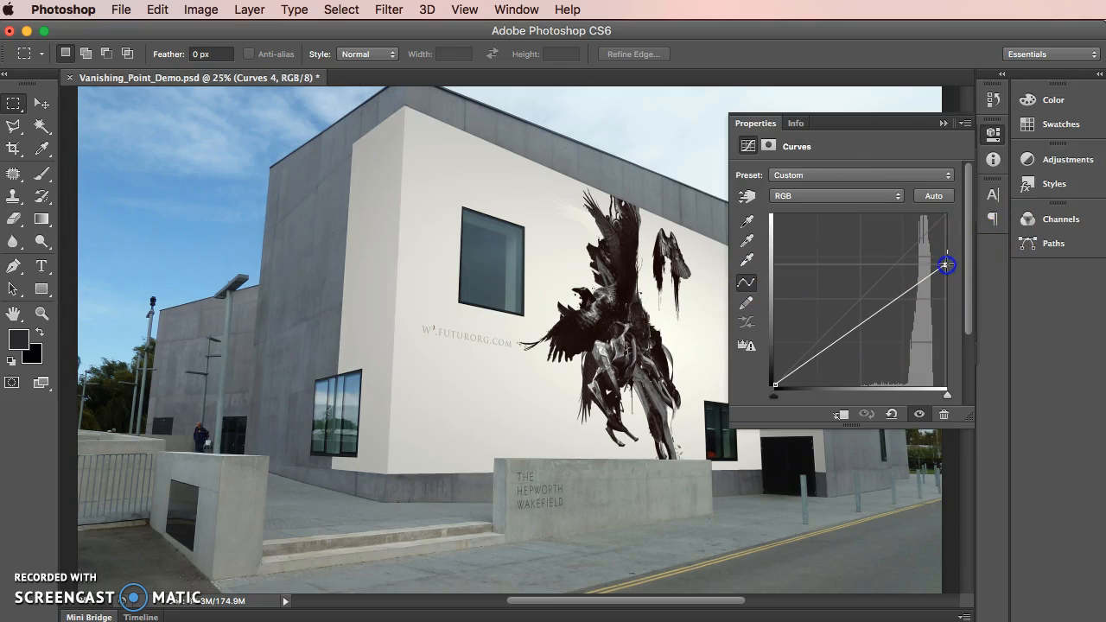
{"action": "left_click", "coordinate": [943, 123]}
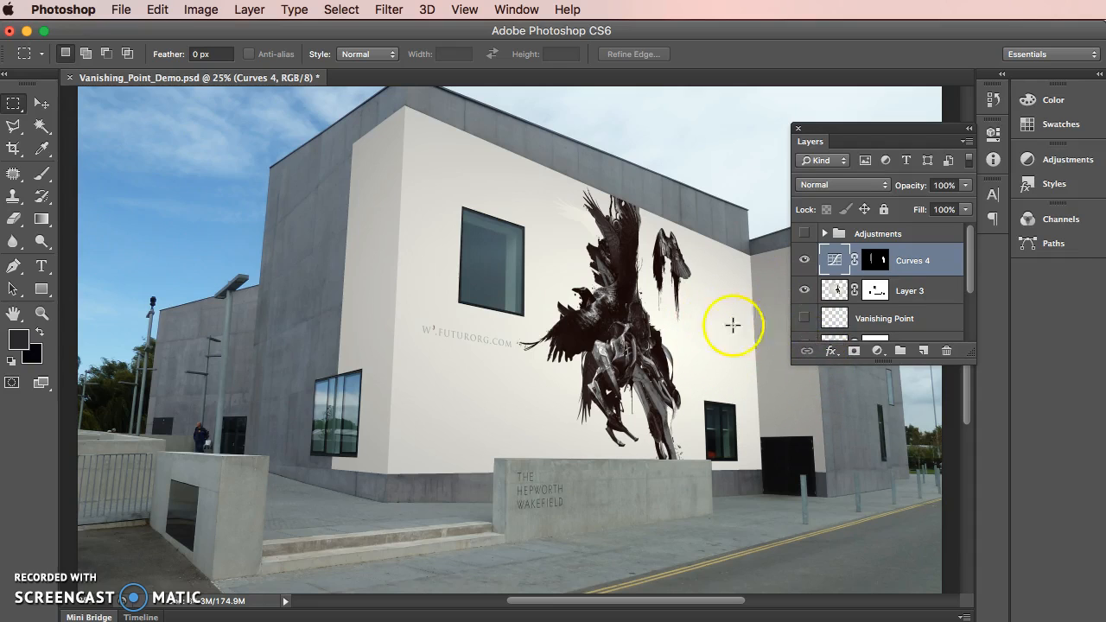
Load the outline of the Layer 3 artwork as a selection around all of the wrapped walls
{"action": "left_click_drag", "start_coordinate": [869, 292], "coordinate": [840, 294]}
{"action": "left_click", "coordinate": [838, 291], "text": "super"}
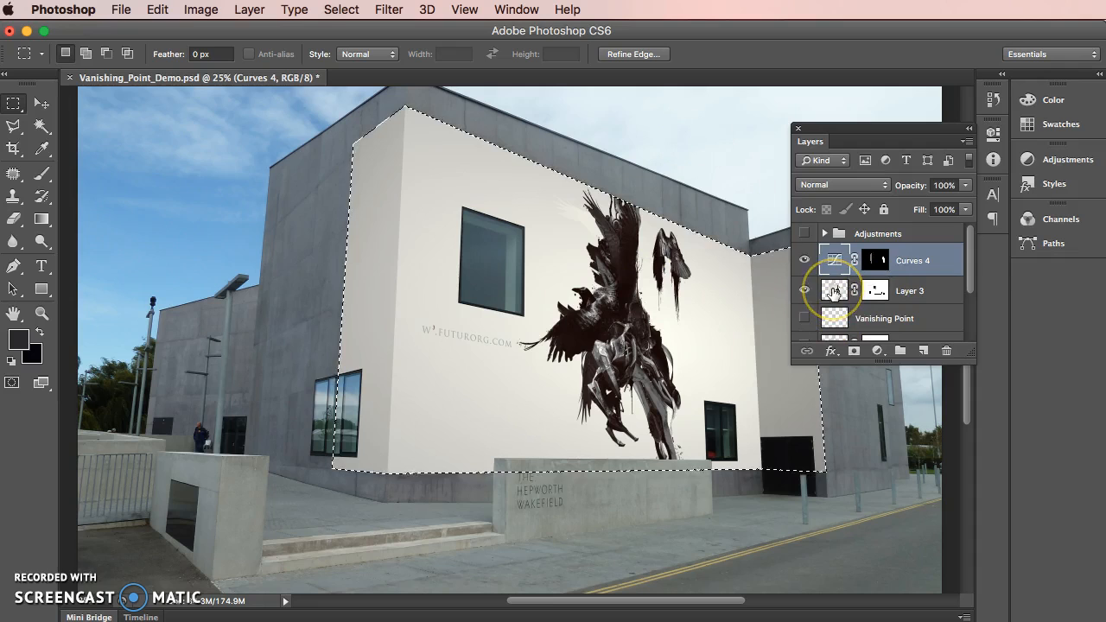
{"action": "left_click", "coordinate": [833, 293], "text": "super"}
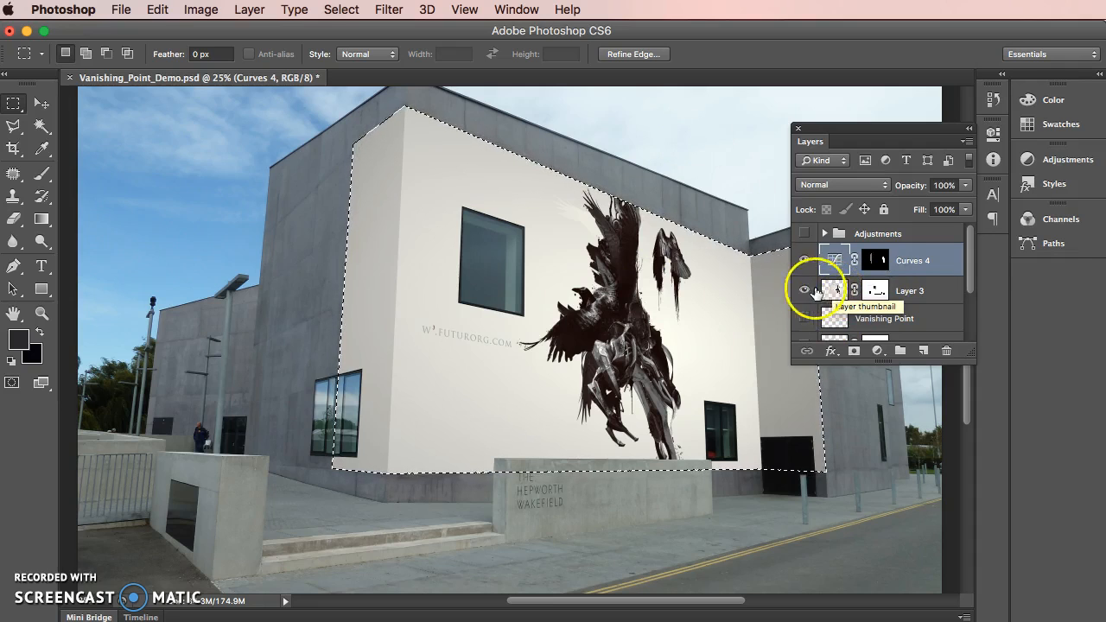
{"action": "left_click", "coordinate": [638, 181]}
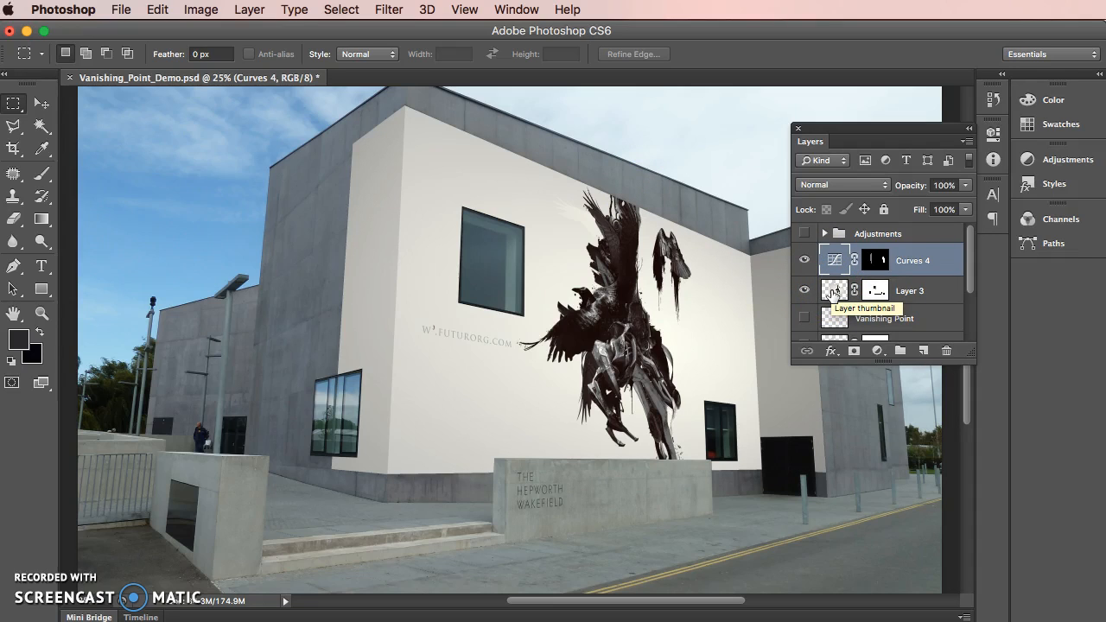
{"action": "left_click", "coordinate": [832, 291], "text": "super"}
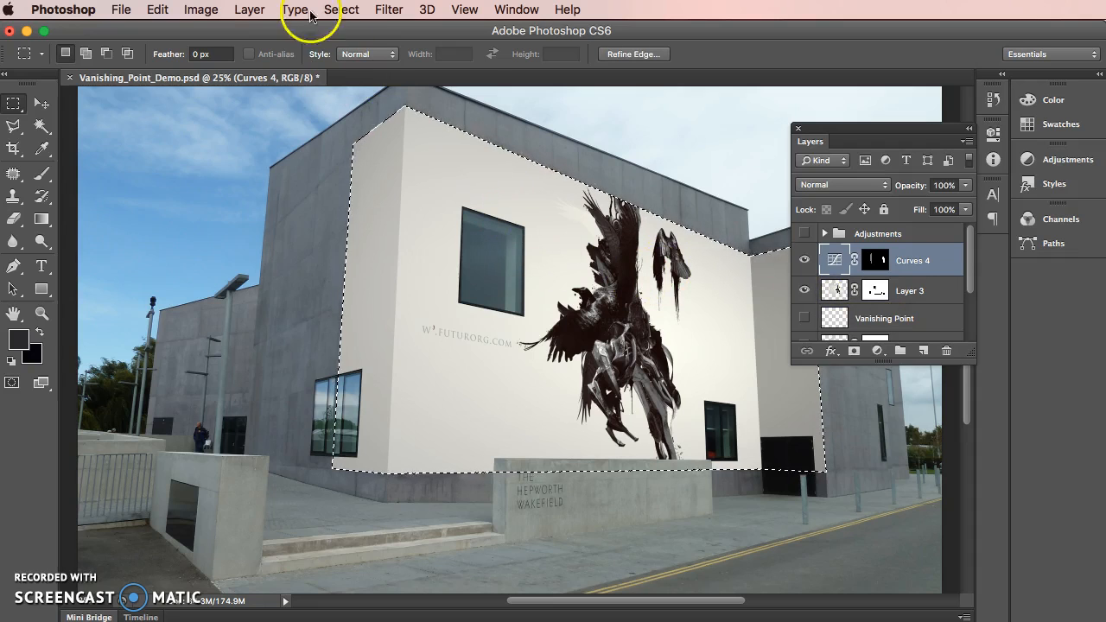
{"action": "left_click", "coordinate": [339, 9]}
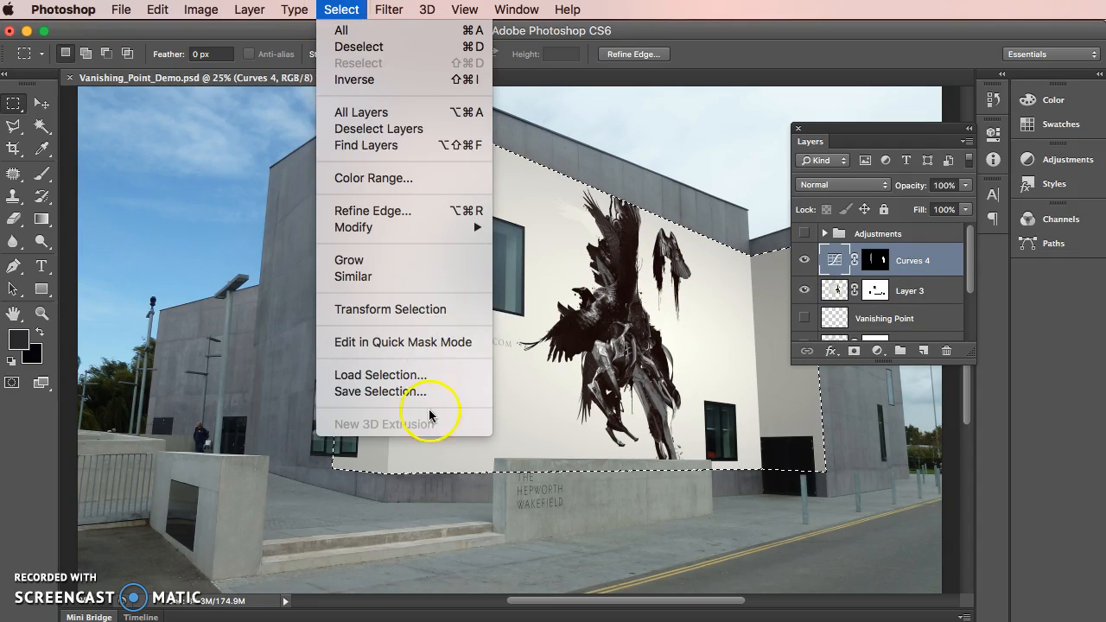
{"action": "left_click", "coordinate": [420, 374]}
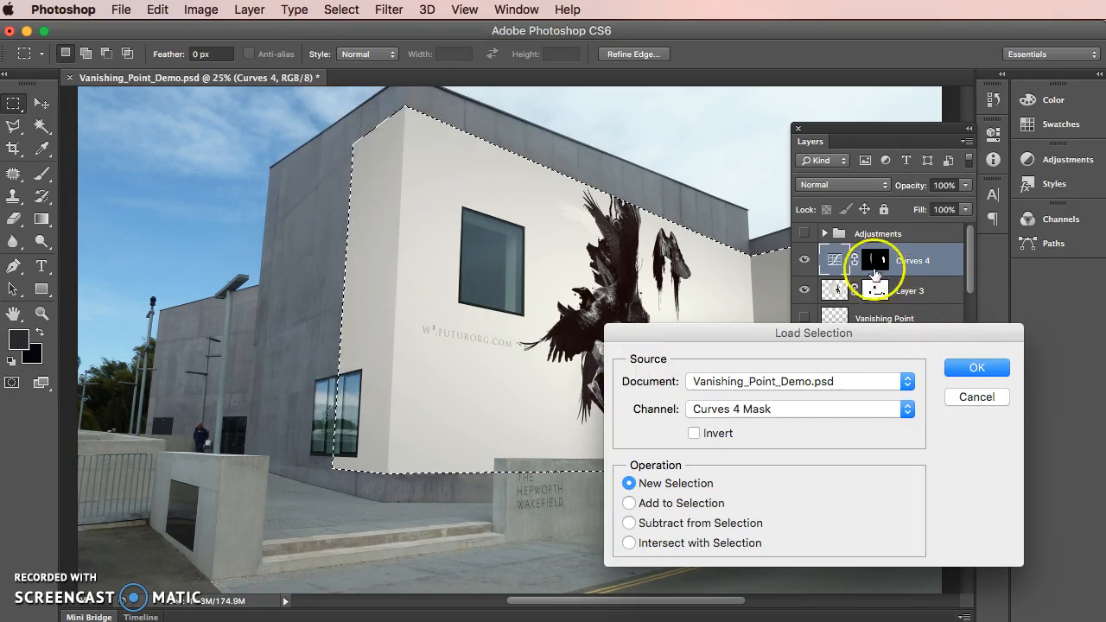
{"action": "left_click", "coordinate": [766, 411]}
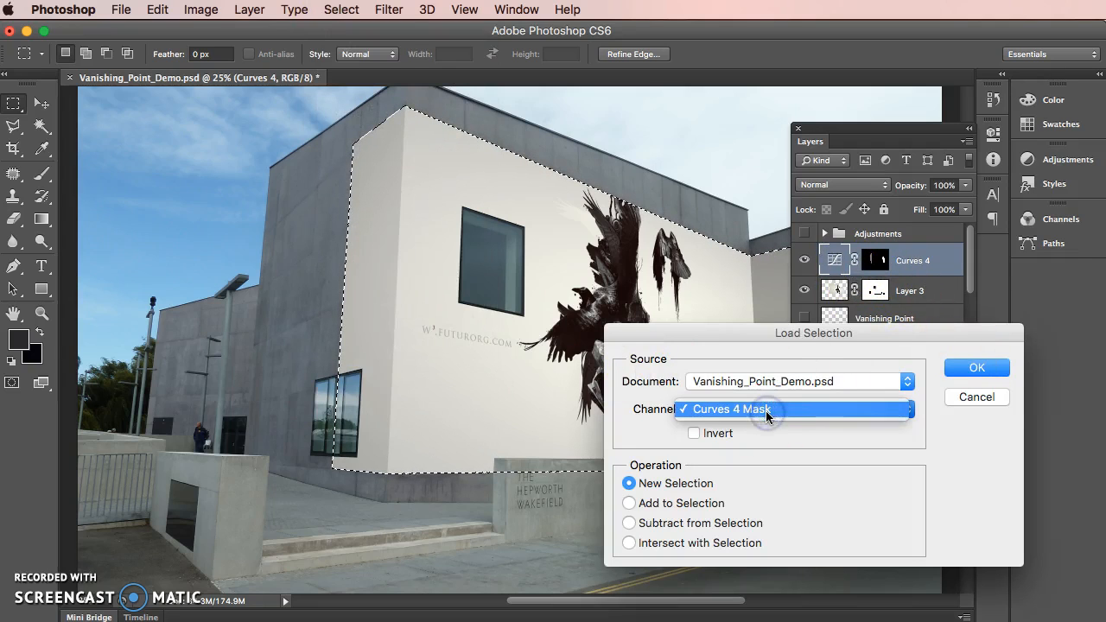
{"action": "left_click", "coordinate": [748, 408]}
{"action": "left_click", "coordinate": [752, 381]}
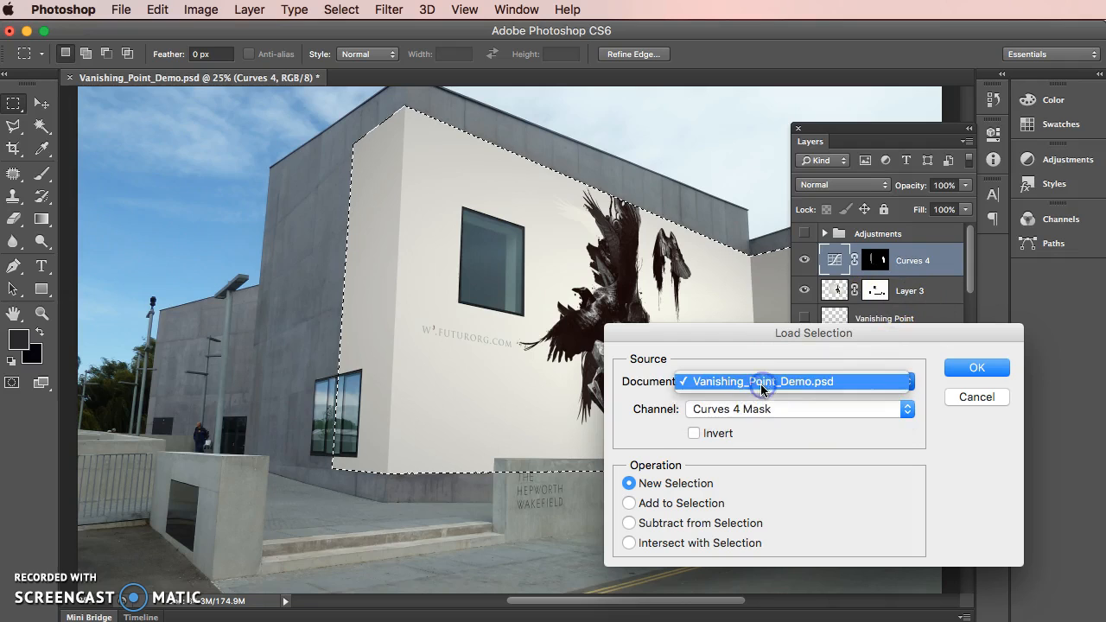
{"action": "left_click", "coordinate": [777, 426]}
{"action": "left_click", "coordinate": [958, 398]}
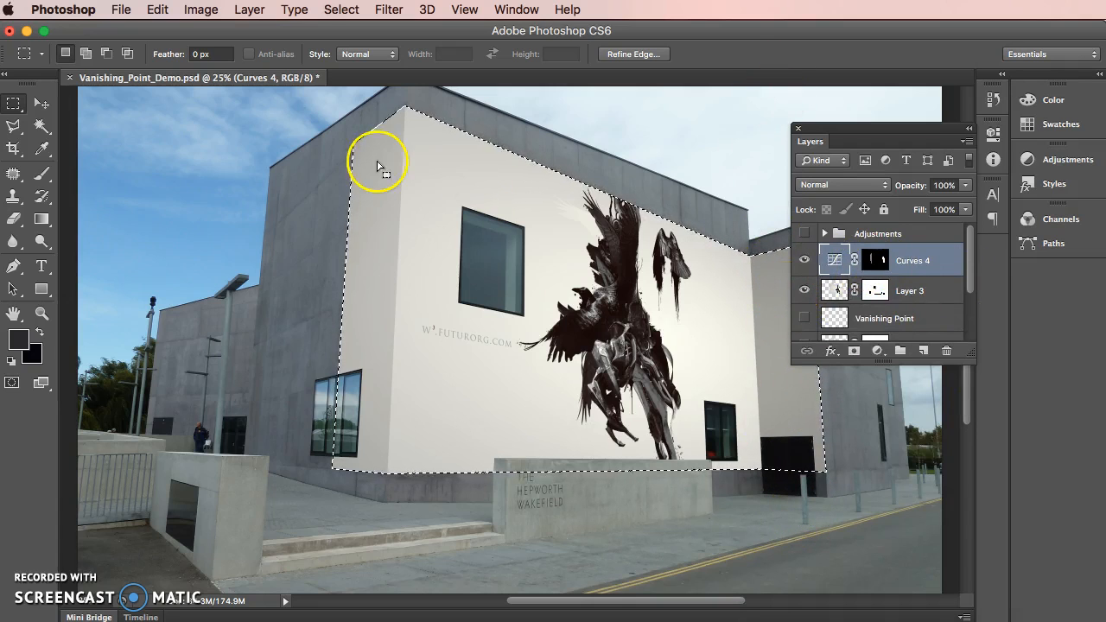
Subtract the recessed side wall beside the dark doorway from the selection with the Polygonal Lasso, starting along its corner edge
{"action": "left_click", "coordinate": [13, 125]}
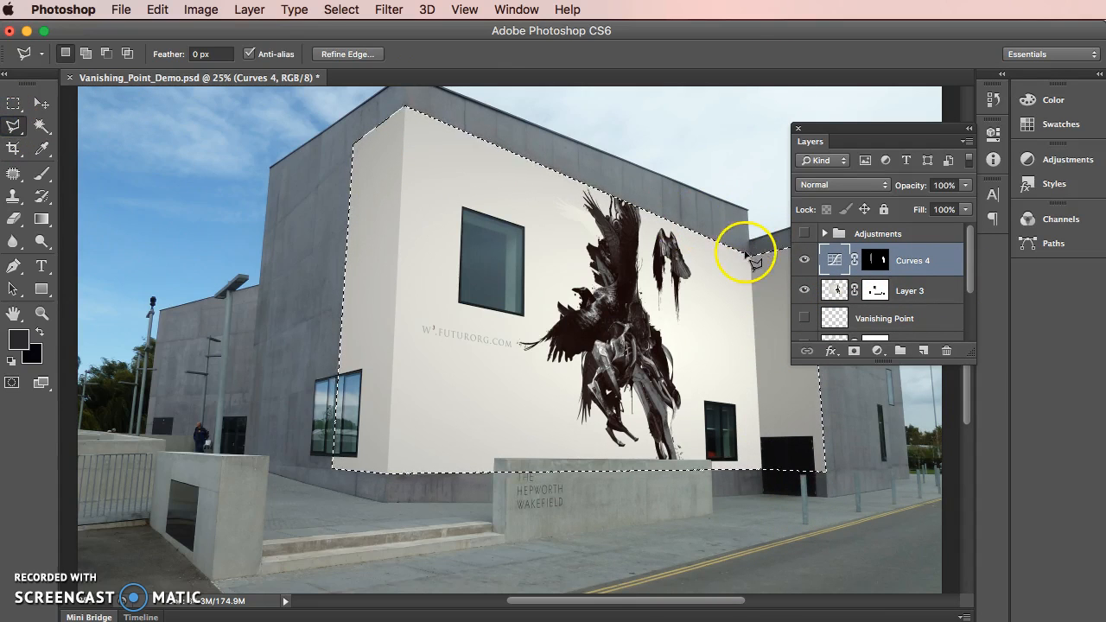
{"action": "key", "text": "super+plus"}
{"action": "key", "text": "super+plus"}
{"action": "key", "text": "super+plus"}
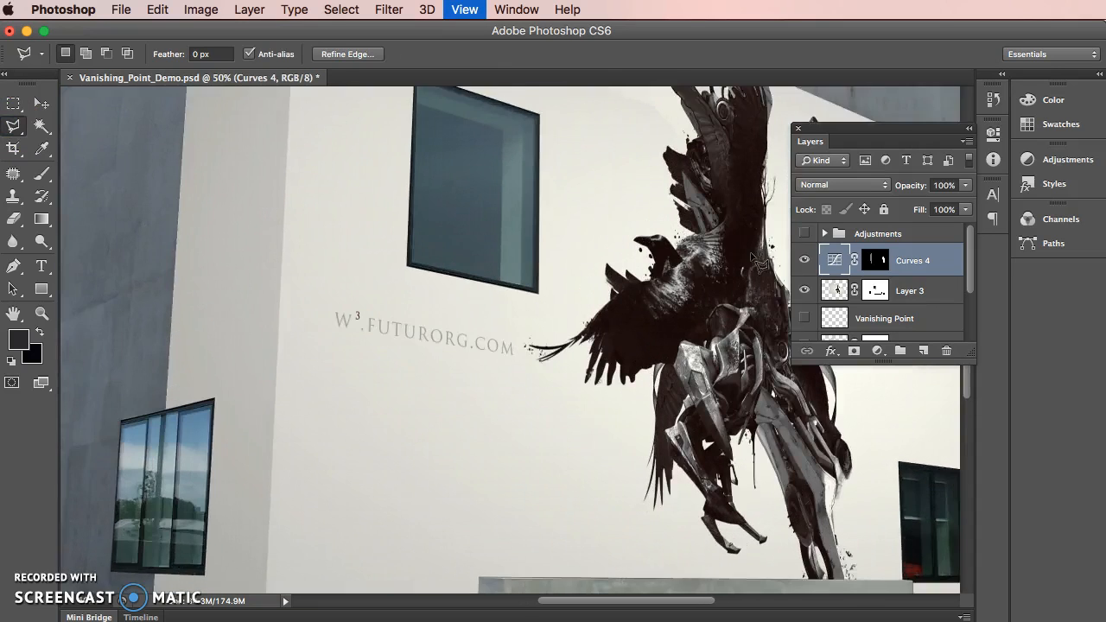
{"action": "left_click_drag", "start_coordinate": [443, 341], "coordinate": [104, 375]}
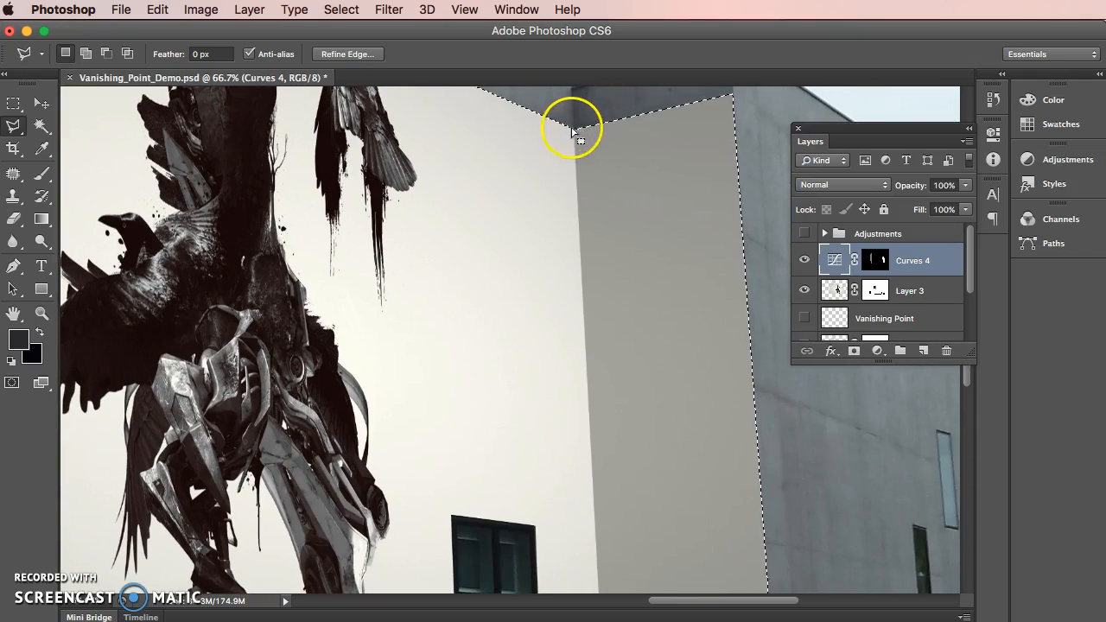
{"action": "key", "text": "alt"}
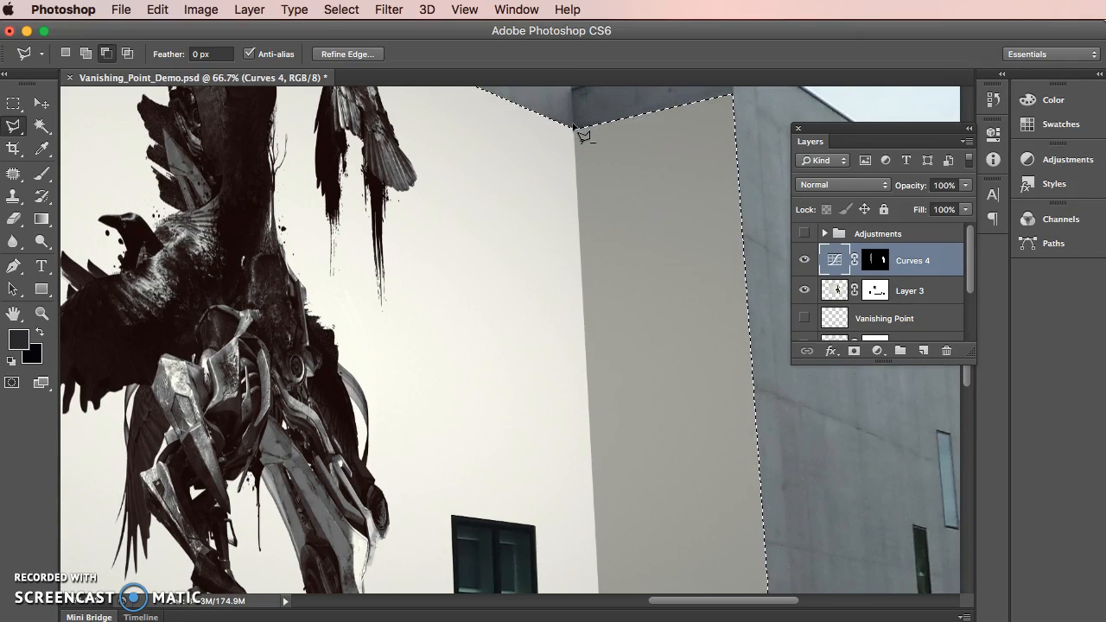
{"action": "scroll", "coordinate": [608, 529], "scroll_direction": "up", "scroll_amount": 2}
{"action": "scroll", "coordinate": [608, 528], "scroll_direction": "down", "scroll_amount": 10}
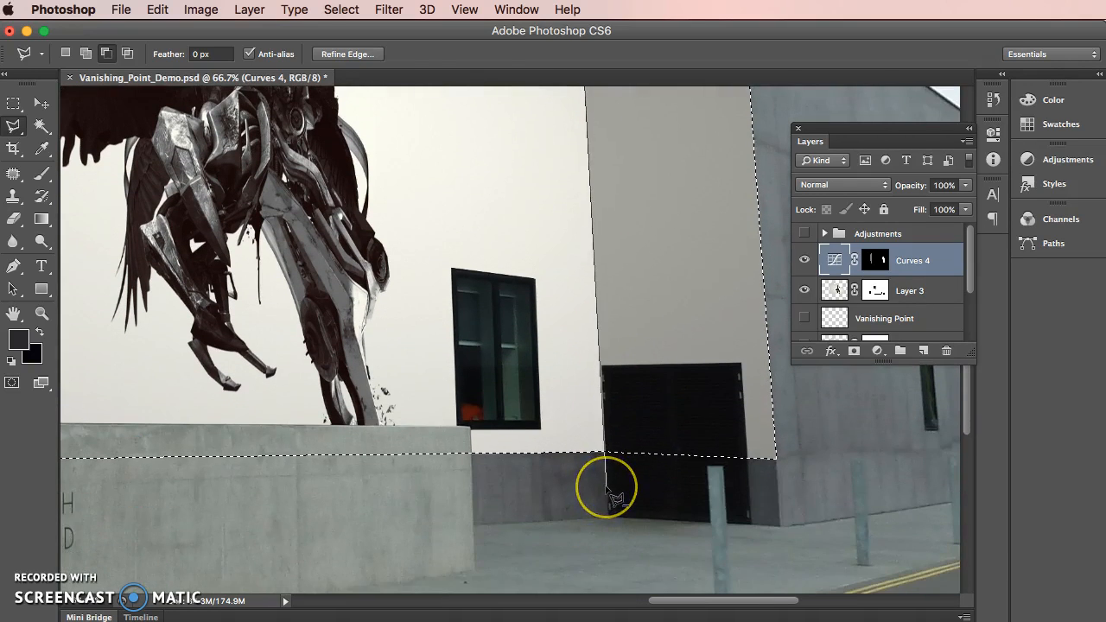
{"action": "left_click", "coordinate": [874, 501]}
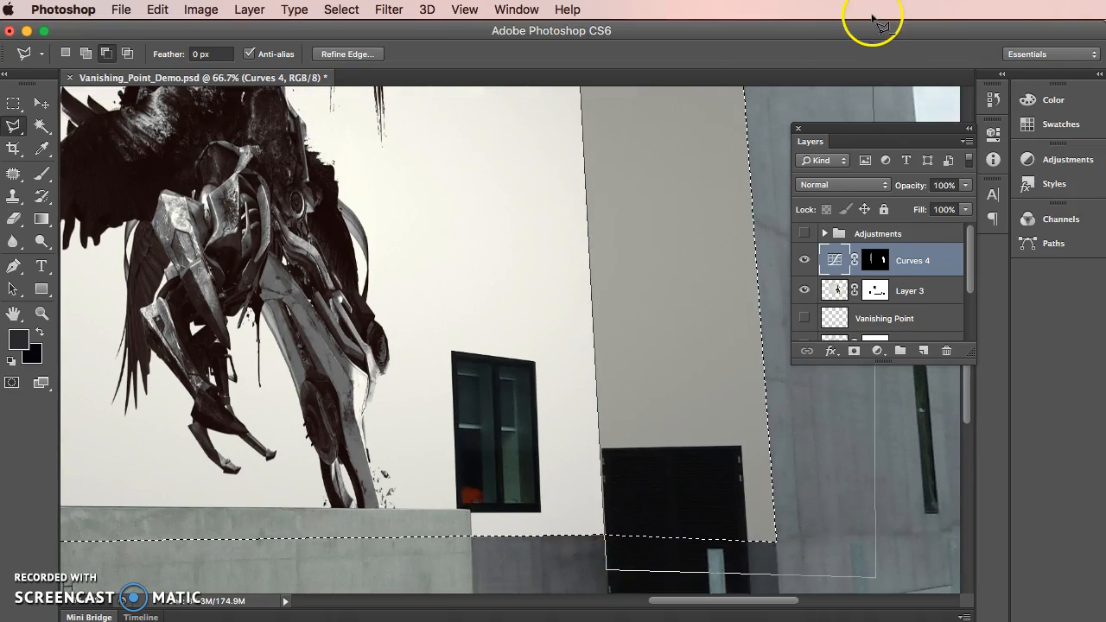
{"action": "left_click", "coordinate": [833, 89]}
{"action": "left_click", "coordinate": [629, 126]}
{"action": "left_click", "coordinate": [628, 126], "text": "alt"}
{"action": "key", "text": "super+minus"}
{"action": "key", "text": "super+minus"}
{"action": "key", "text": "super+minus"}
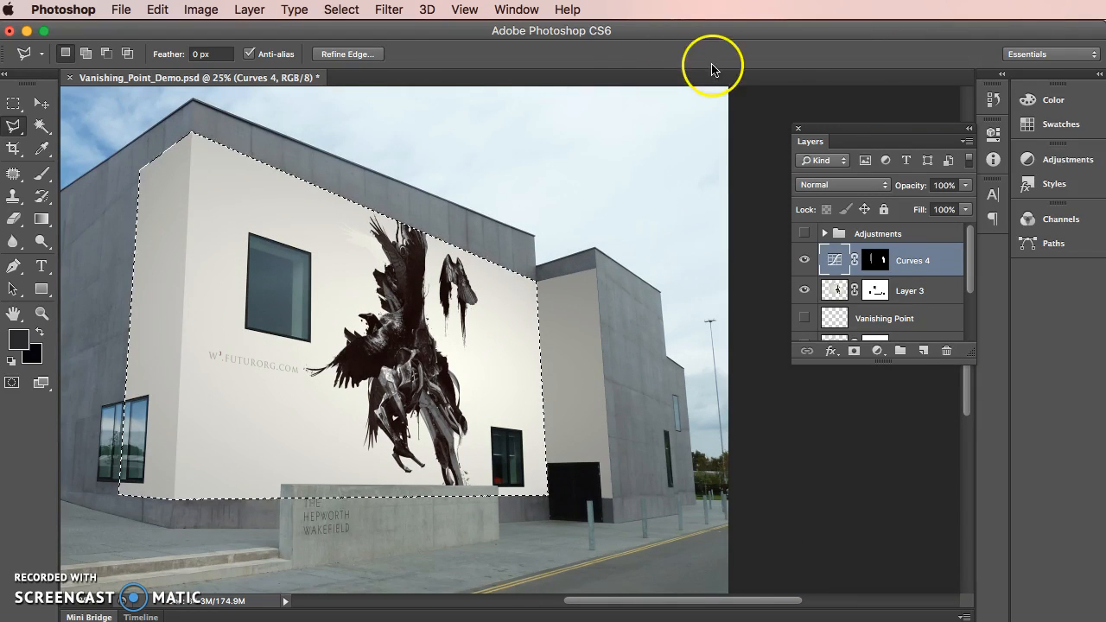
Add a Curves adjustment layer masked to the selected walls and lower its RGB highlight end point to darken them
{"action": "left_click", "coordinate": [878, 352]}
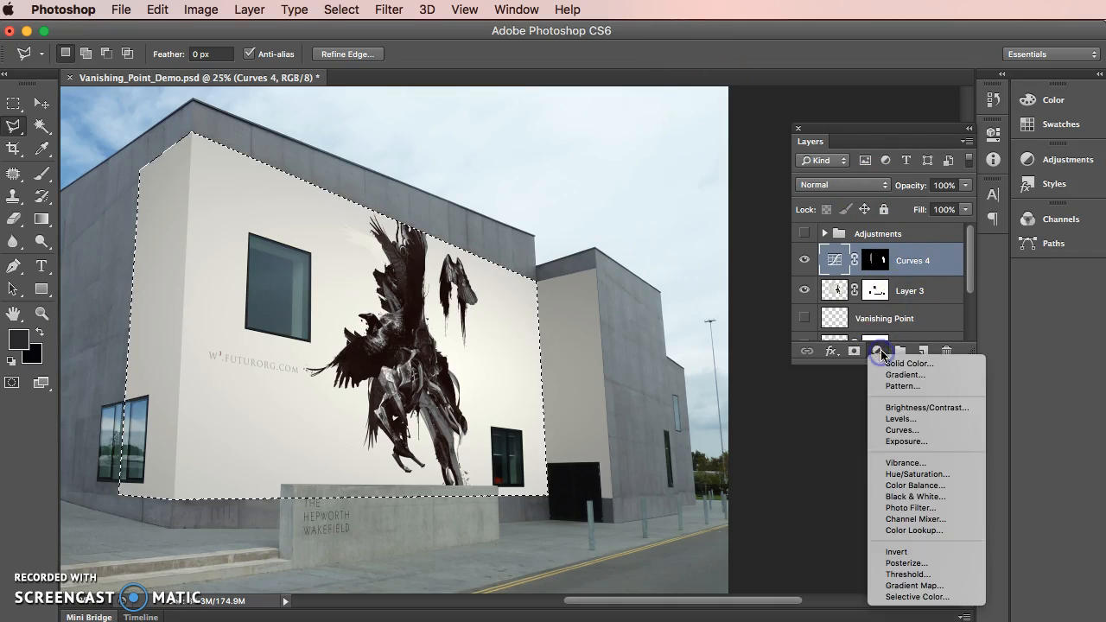
{"action": "left_click", "coordinate": [905, 430]}
{"action": "left_click_drag", "start_coordinate": [945, 217], "coordinate": [948, 248]}
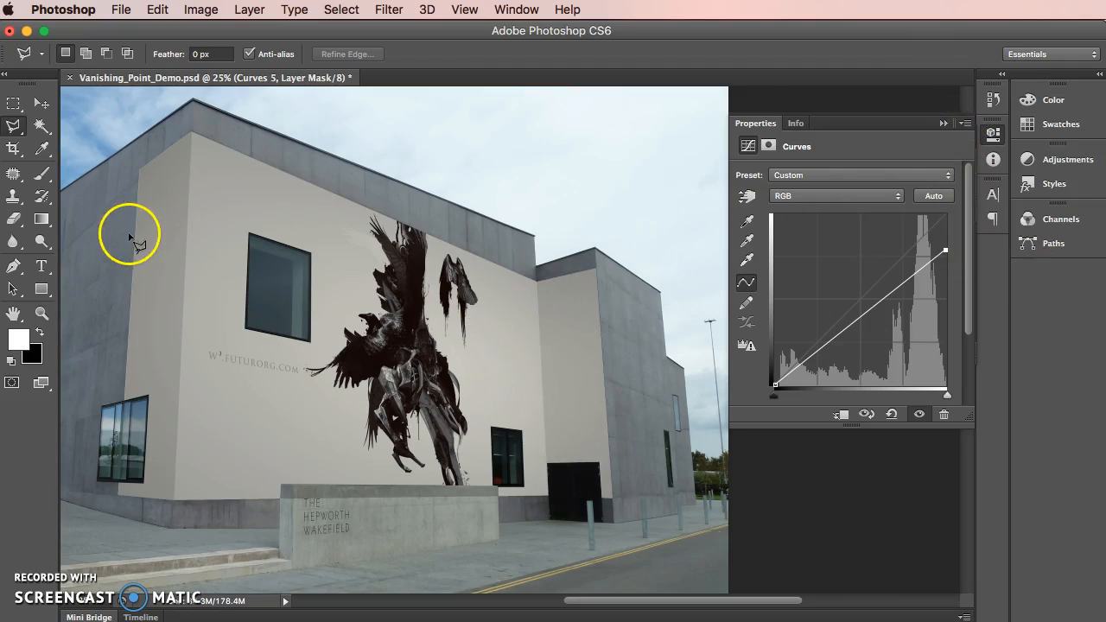
Restrict the Curves 5 mask to a white-to-black linear gradient within its loaded selection, fading from the main wall's doorway end toward the horse, and deselect
{"action": "left_click", "coordinate": [943, 123]}
{"action": "left_click_drag", "start_coordinate": [913, 242], "coordinate": [877, 258]}
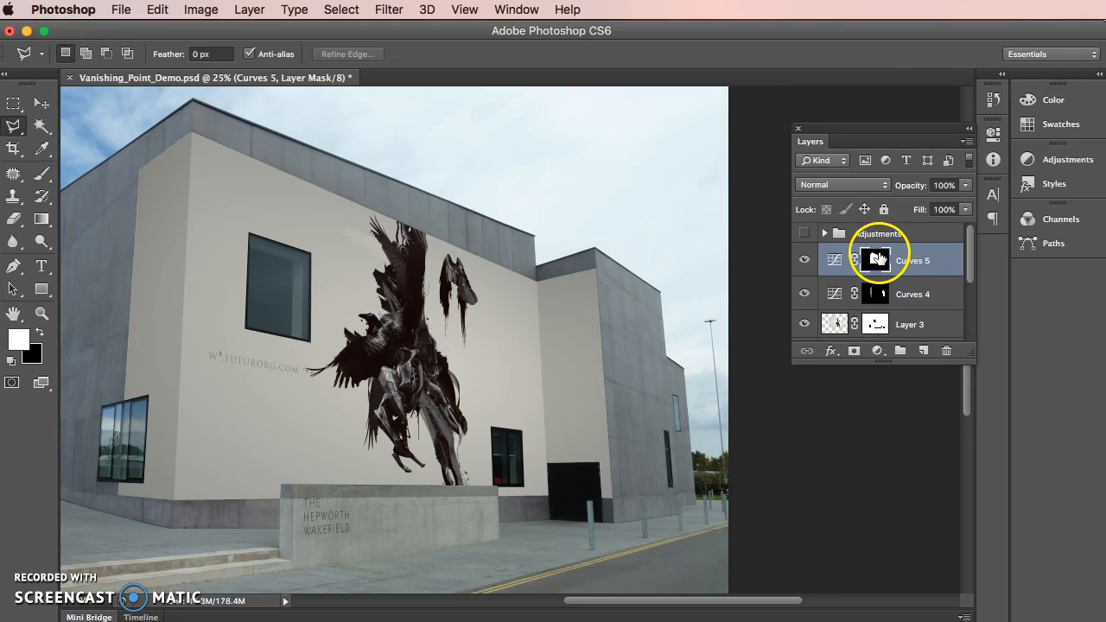
{"action": "left_click", "coordinate": [877, 258], "text": "super"}
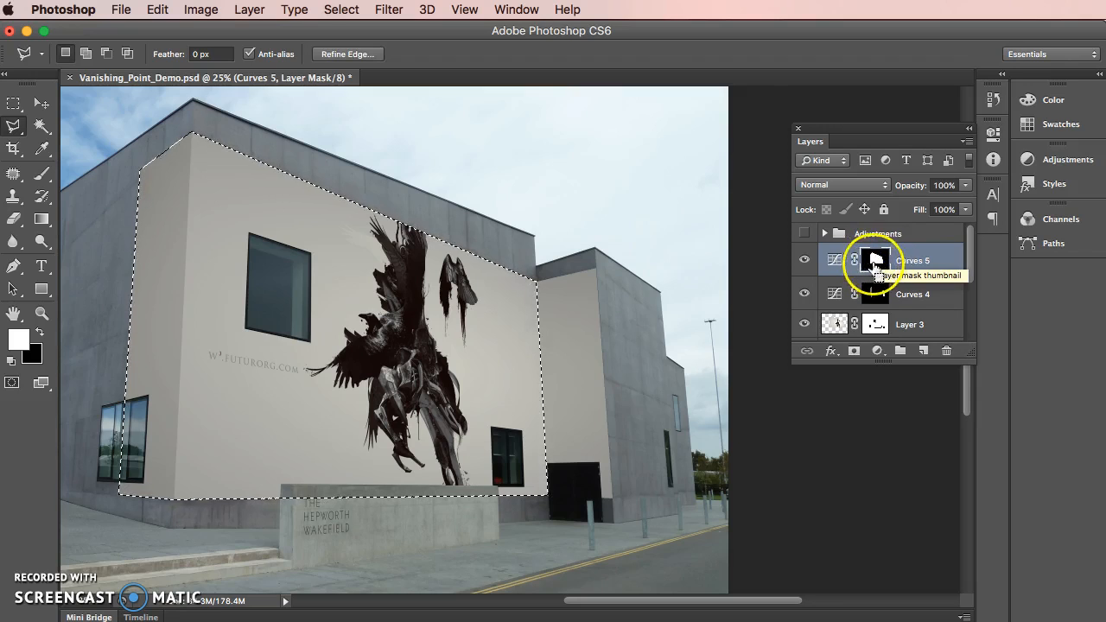
{"action": "left_click", "coordinate": [41, 218]}
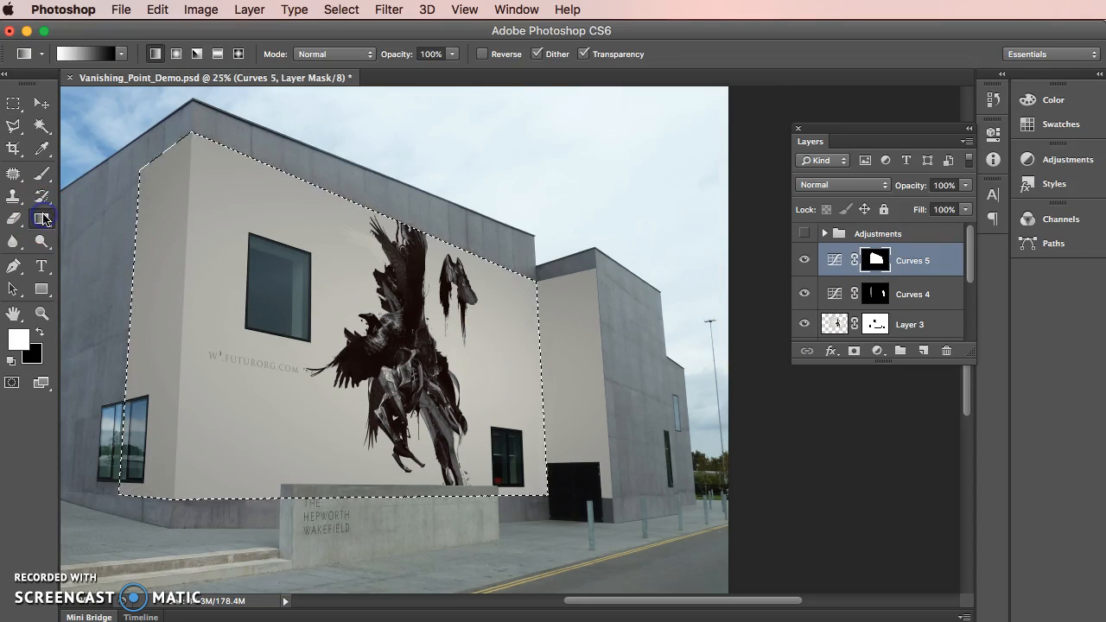
{"action": "left_click", "coordinate": [13, 362]}
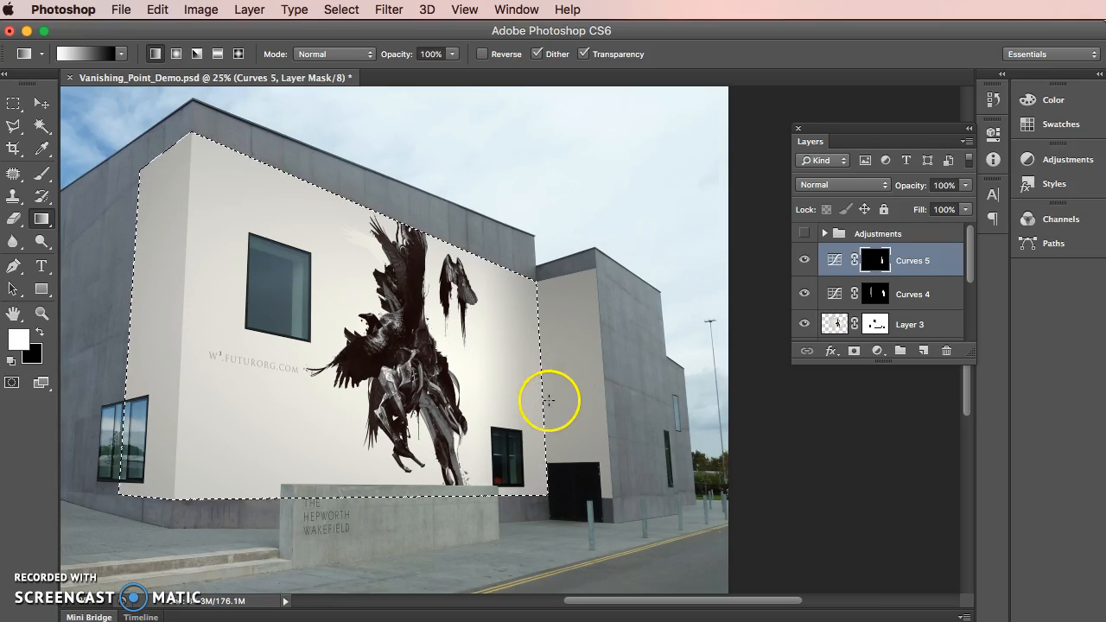
{"action": "left_click", "coordinate": [15, 103]}
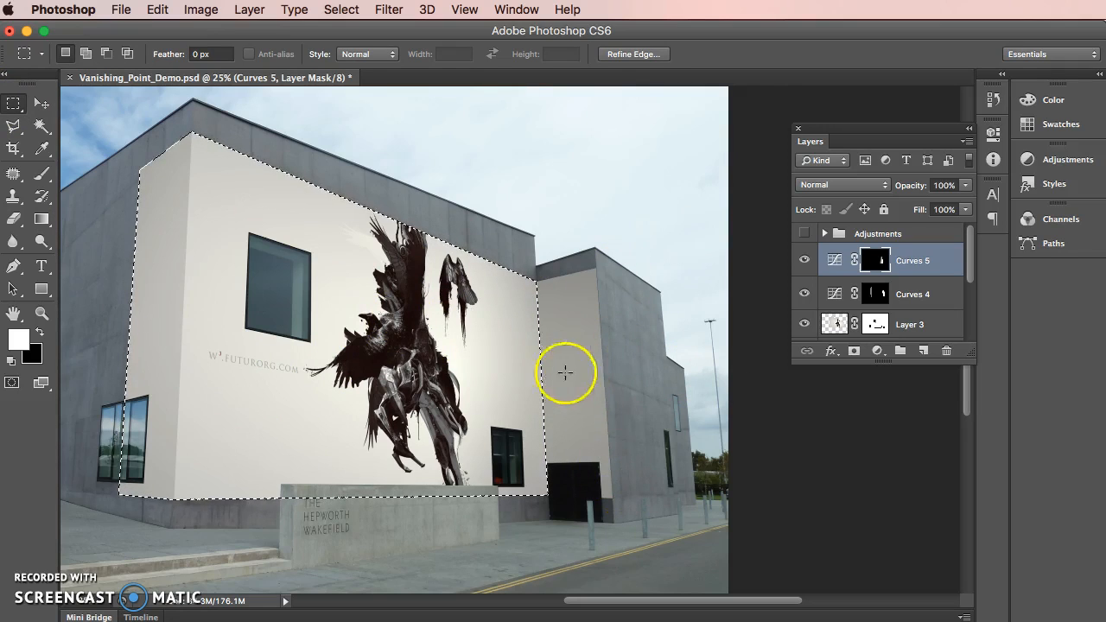
{"action": "left_click", "coordinate": [654, 424]}
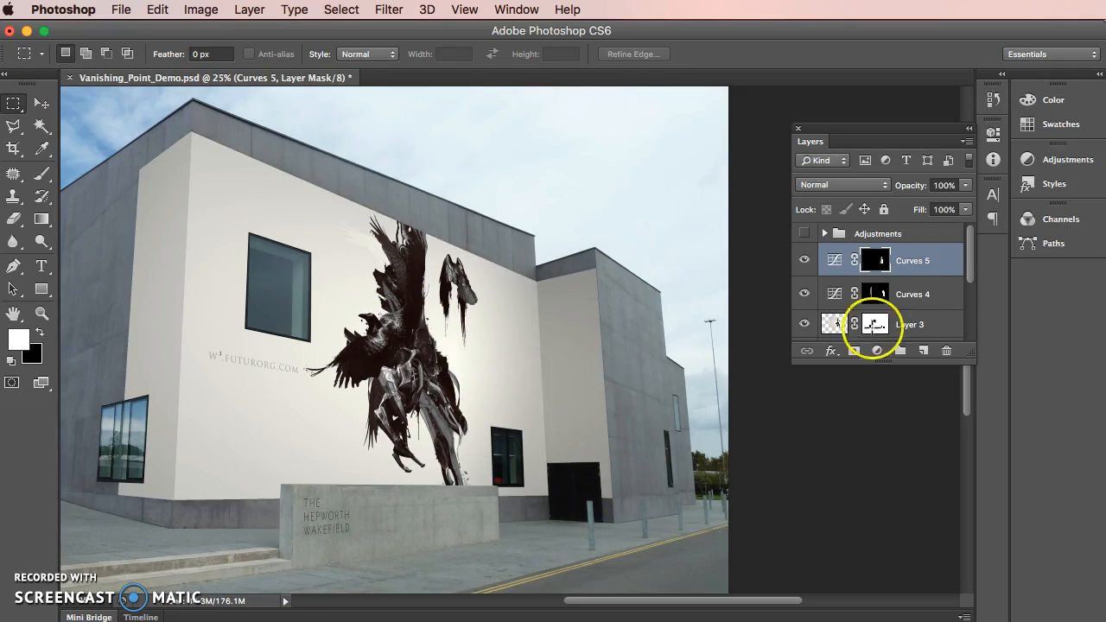
Compare the wall shading with the Curves 5 adjustment hidden and shown
{"action": "left_click", "coordinate": [805, 261]}
{"action": "left_click", "coordinate": [805, 261]}
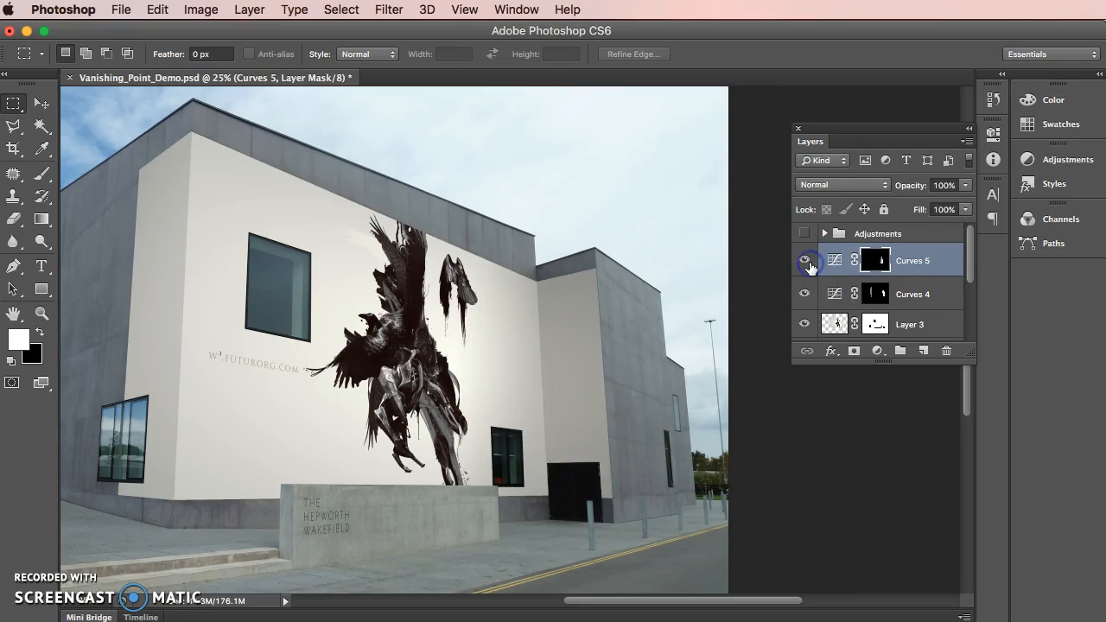
{"action": "left_click", "coordinate": [805, 261]}
{"action": "left_click", "coordinate": [805, 261]}
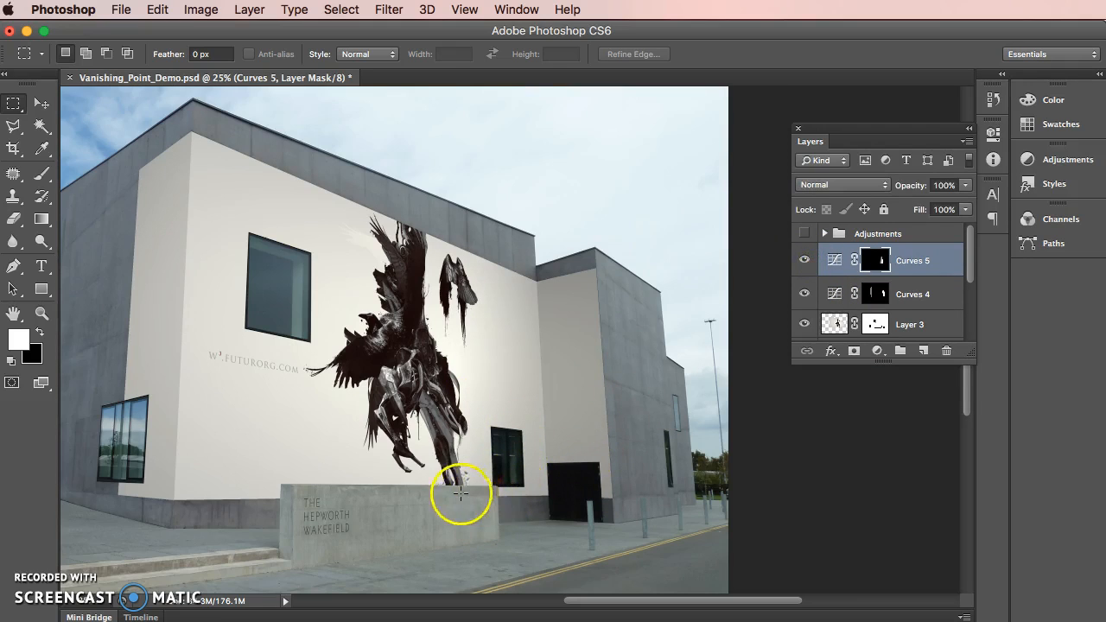
{"action": "left_click", "coordinate": [803, 261]}
{"action": "left_click", "coordinate": [803, 261]}
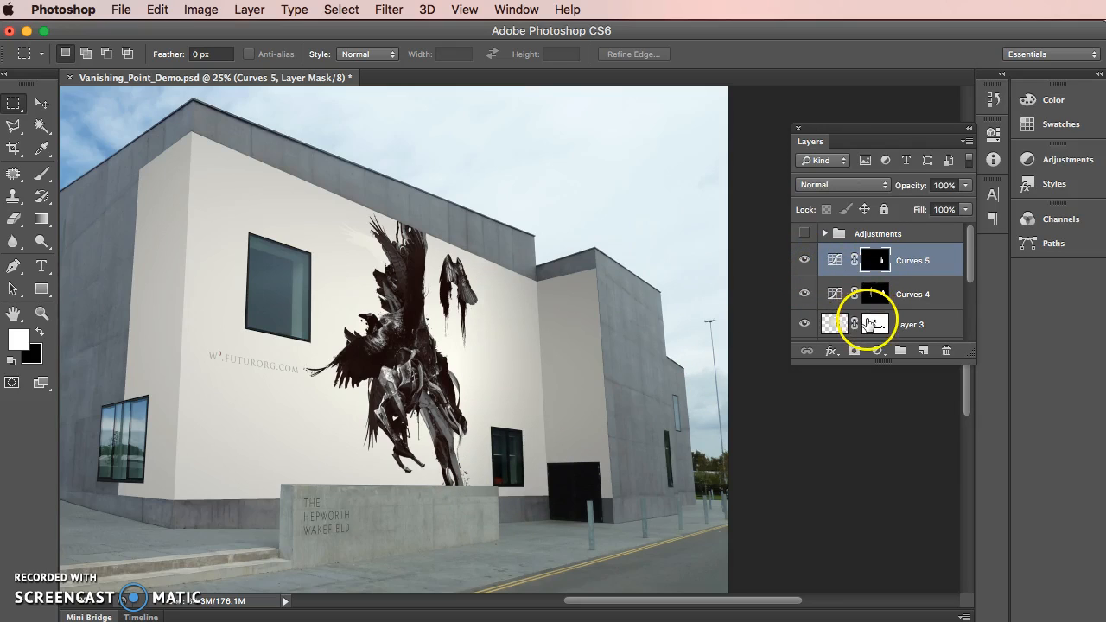
Black out the windows, doorway and sign wall in the Curves 5 mask using the inverted Layer 3 mask as a selection, and deselect
{"action": "left_click", "coordinate": [872, 323], "text": "super"}
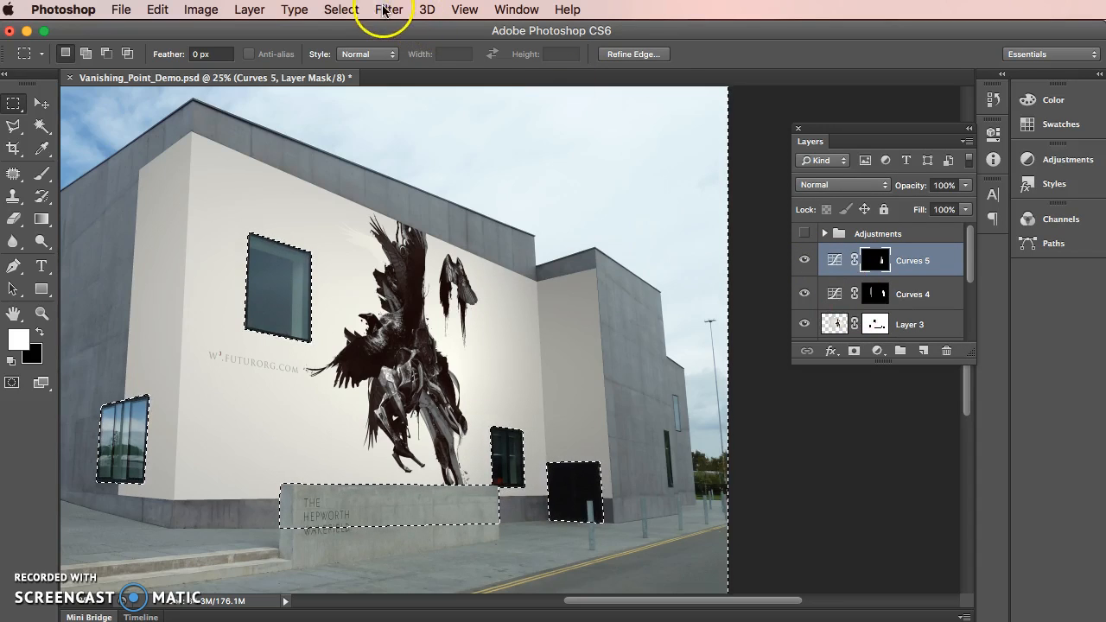
{"action": "left_click", "coordinate": [338, 9]}
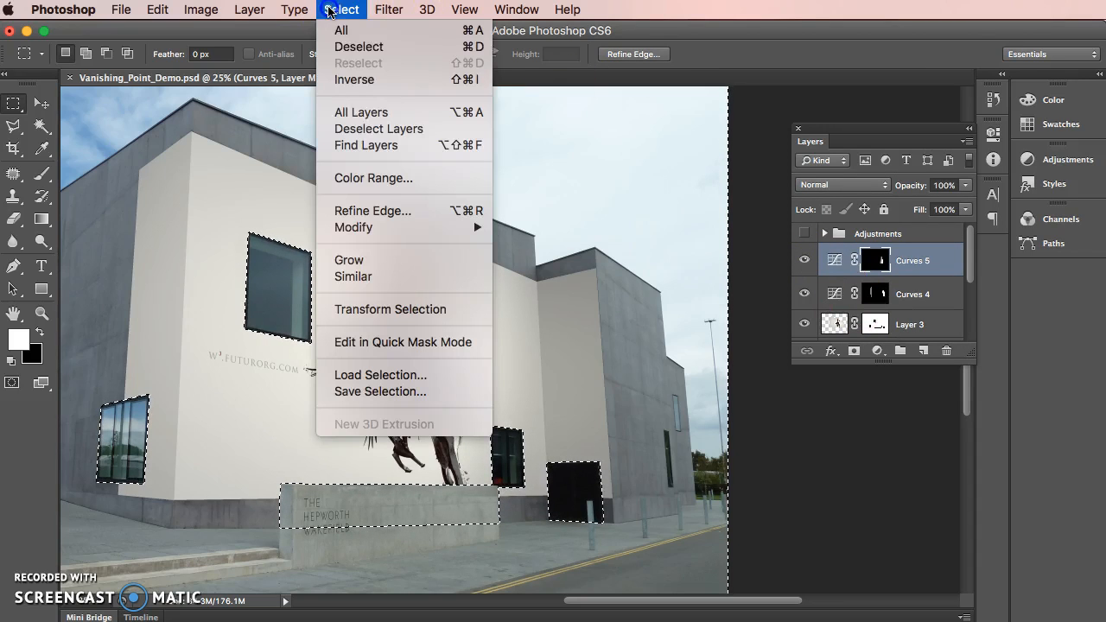
{"action": "left_click", "coordinate": [363, 80]}
{"action": "left_click", "coordinate": [868, 258]}
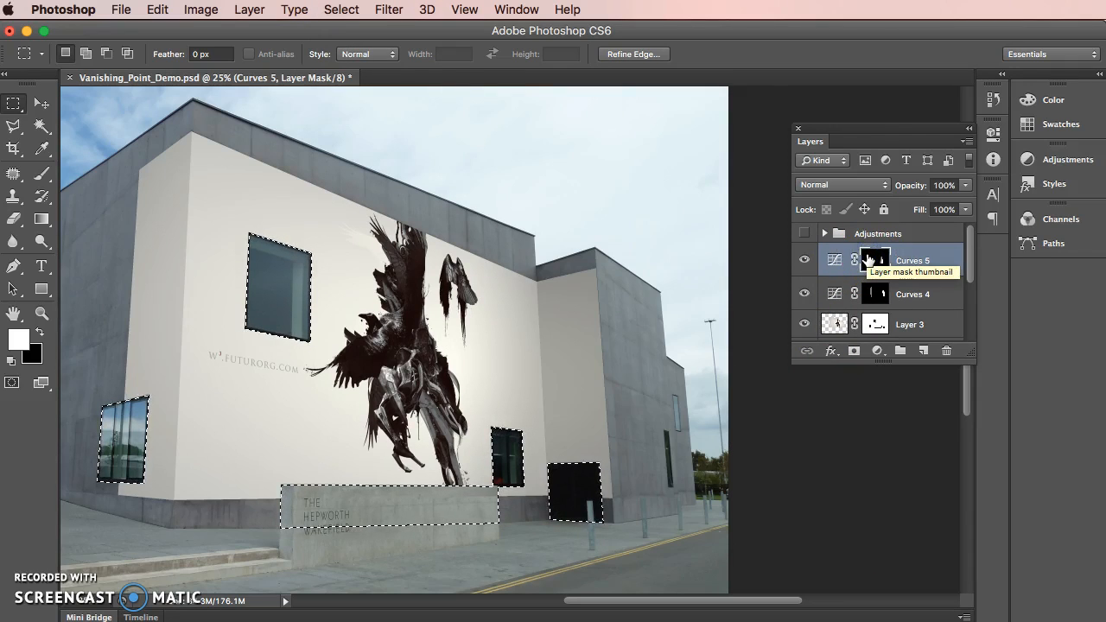
{"action": "key", "text": "Delete"}
{"action": "left_click", "coordinate": [517, 210]}
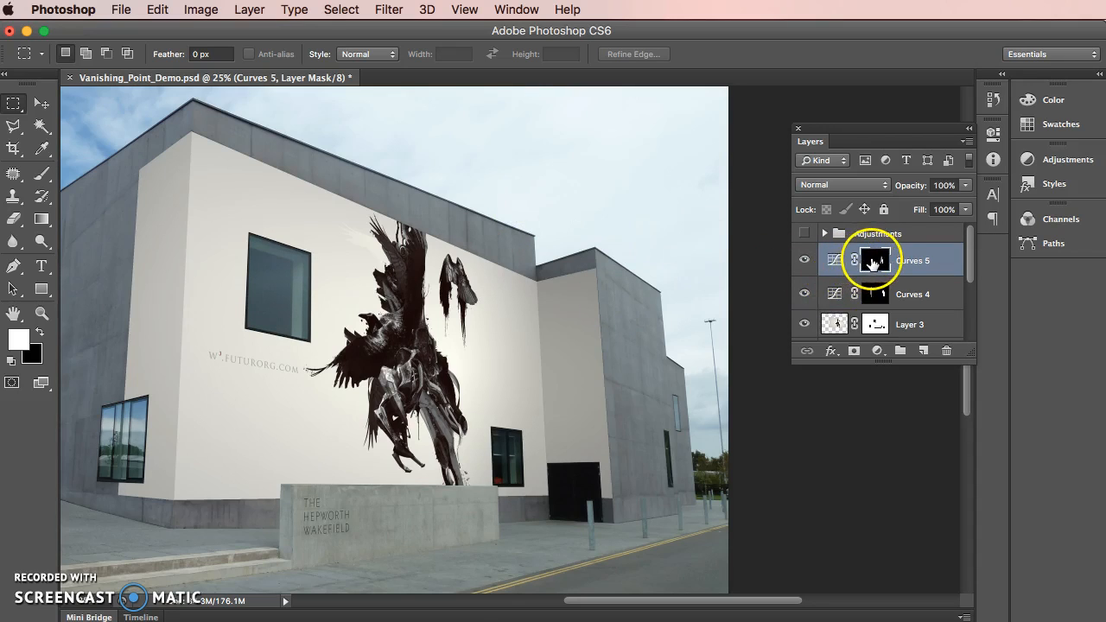
Inspect the Curves 5 layer mask on its own and compare the image with that adjustment off and on
{"action": "left_click", "coordinate": [872, 263], "text": "alt"}
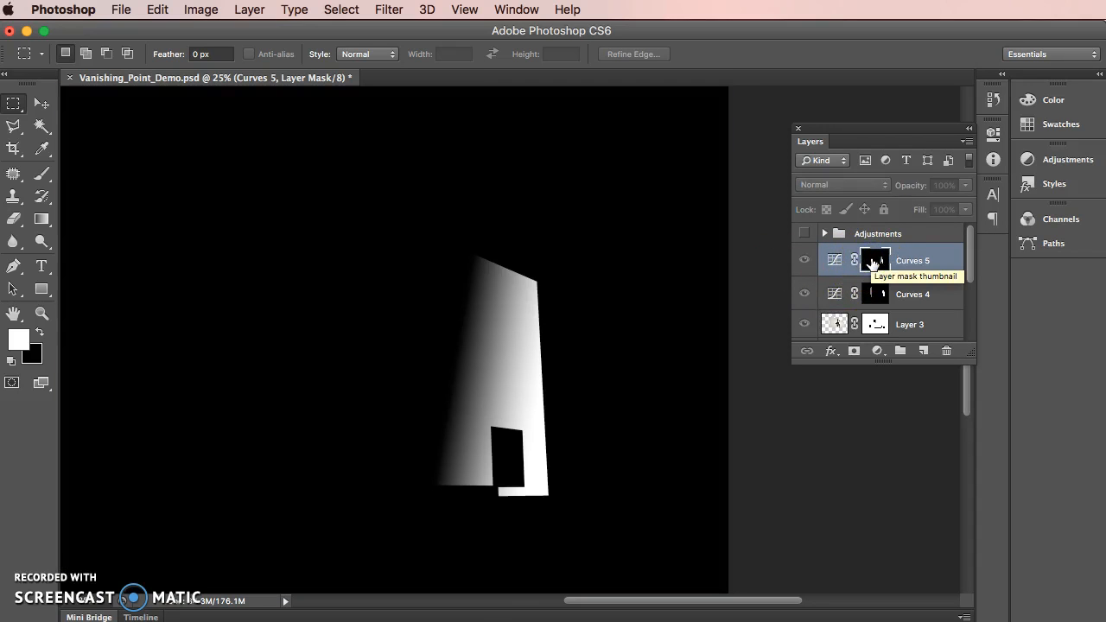
{"action": "left_click", "coordinate": [872, 262], "text": "alt"}
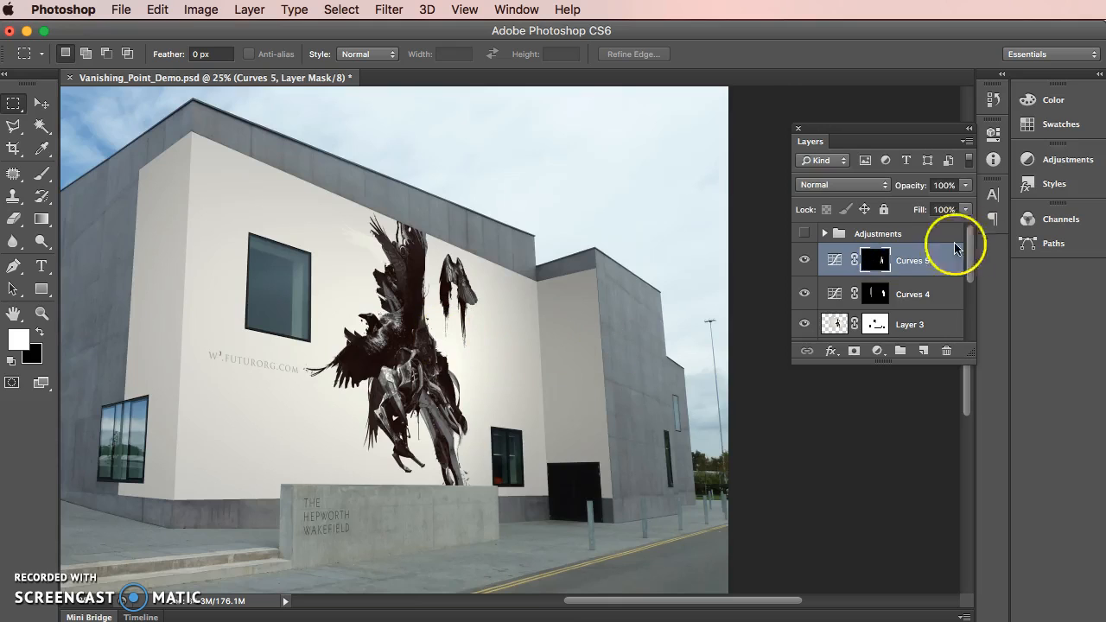
{"action": "left_click", "coordinate": [805, 259]}
{"action": "left_click", "coordinate": [804, 259]}
Reduce the Curves 5 layer's opacity to 78% and set its blend mode to Luminosity
{"action": "left_click", "coordinate": [965, 185]}
{"action": "left_click", "coordinate": [948, 201]}
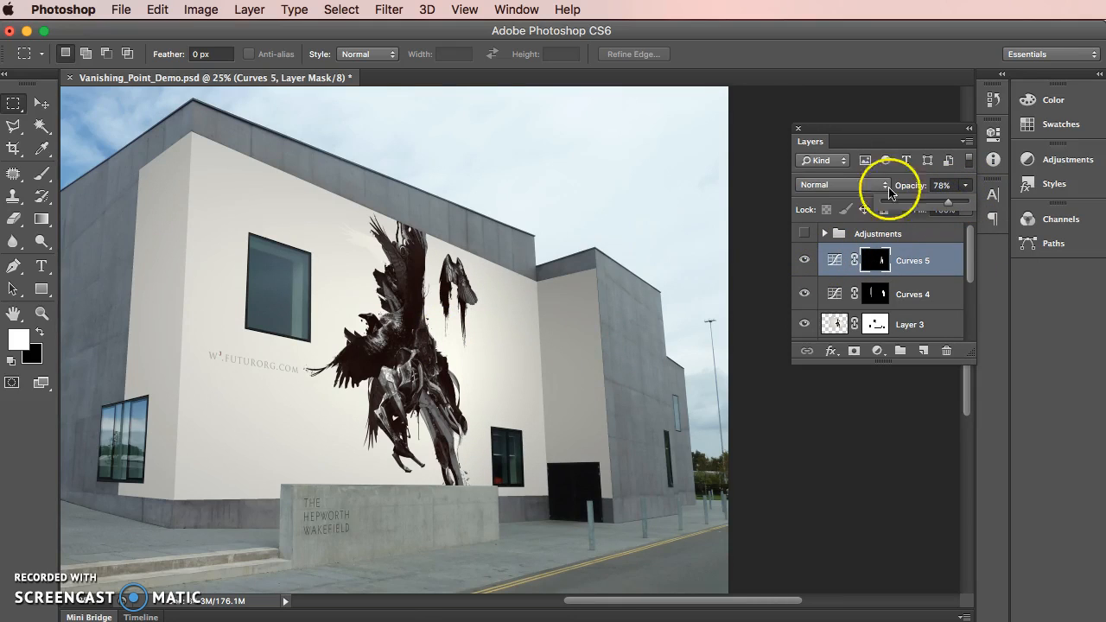
{"action": "left_click", "coordinate": [829, 185]}
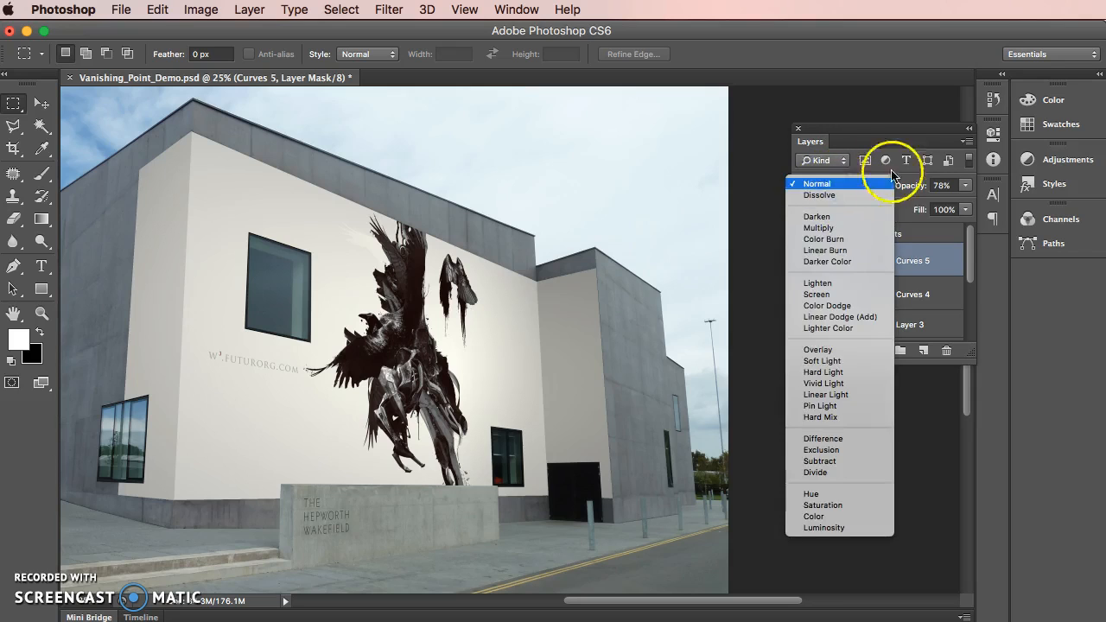
{"action": "left_click", "coordinate": [831, 183]}
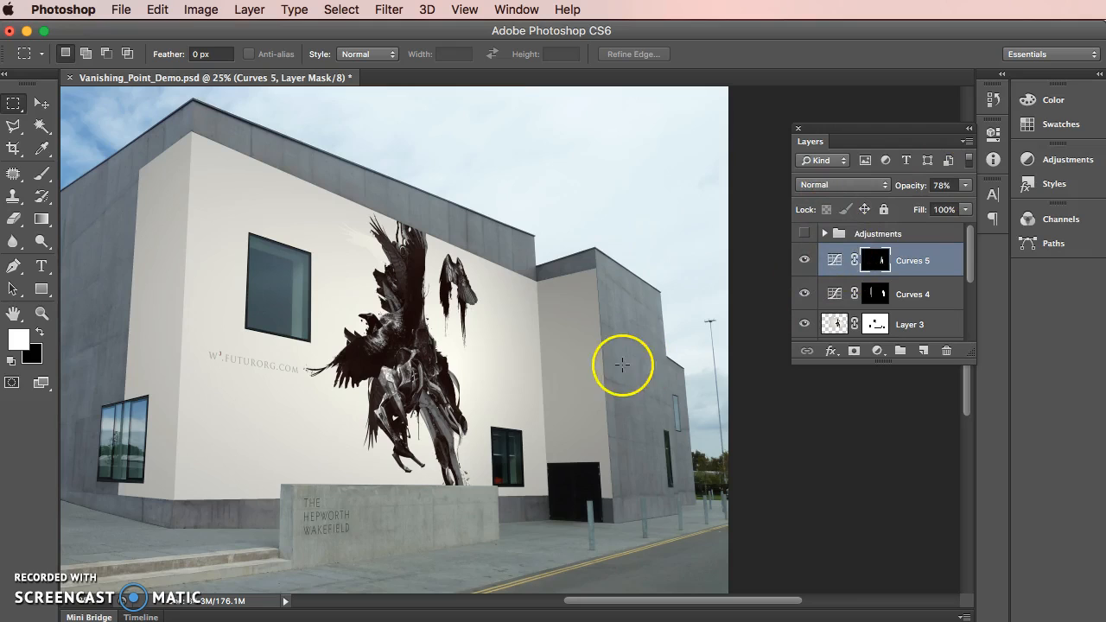
{"action": "left_click", "coordinate": [852, 187]}
{"action": "left_click", "coordinate": [844, 529]}
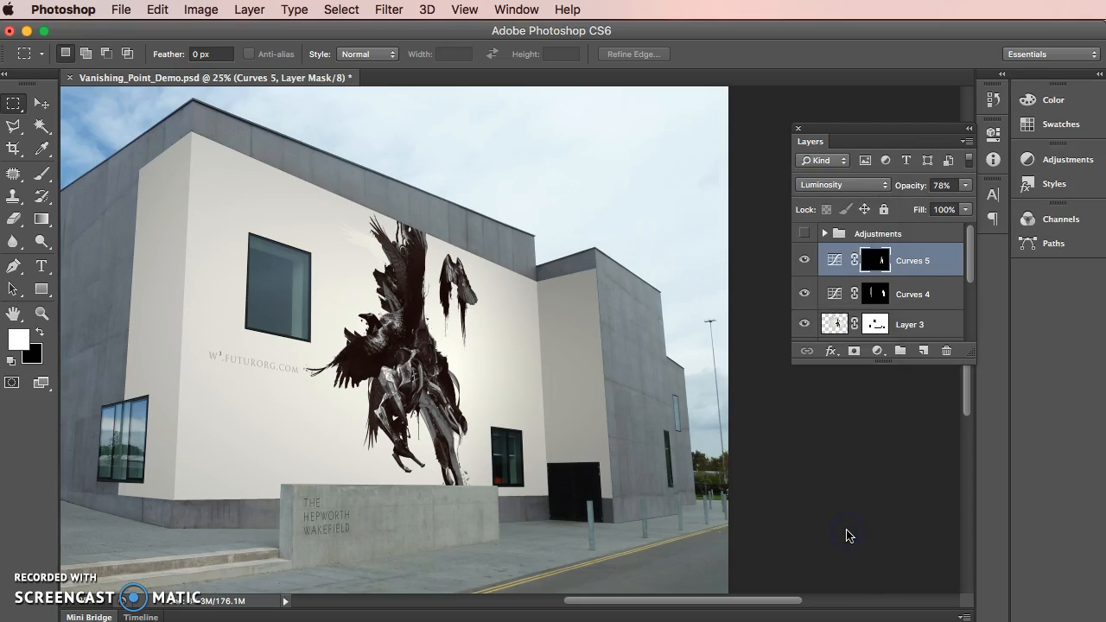
Set the Curves 4 layer's blend mode to Luminosity
{"action": "left_click", "coordinate": [844, 295]}
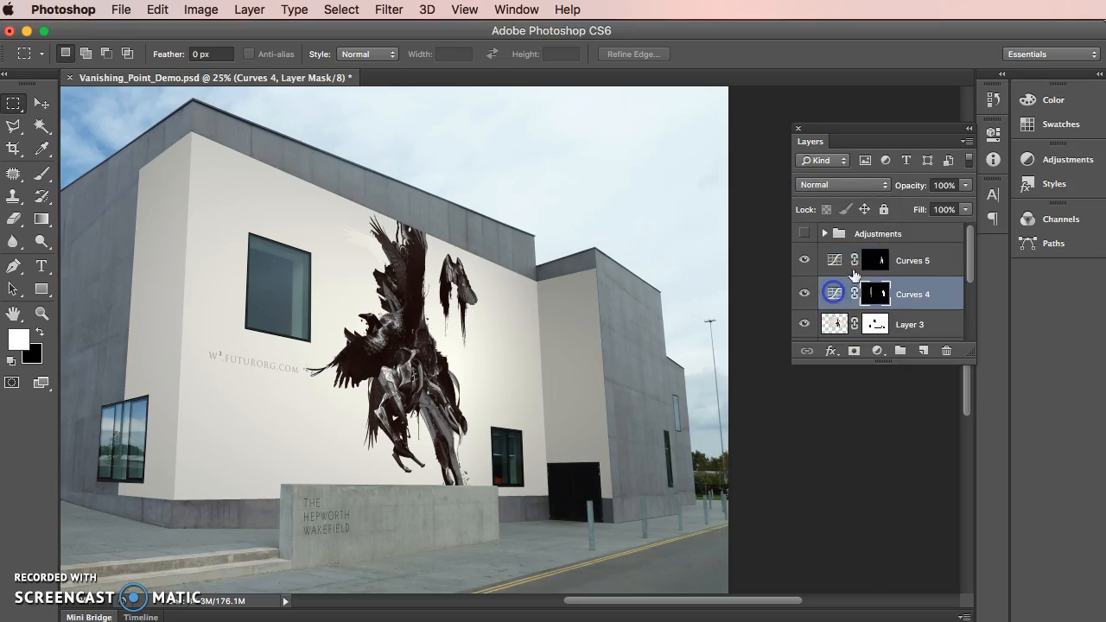
{"action": "left_click", "coordinate": [864, 186]}
{"action": "left_click", "coordinate": [847, 526]}
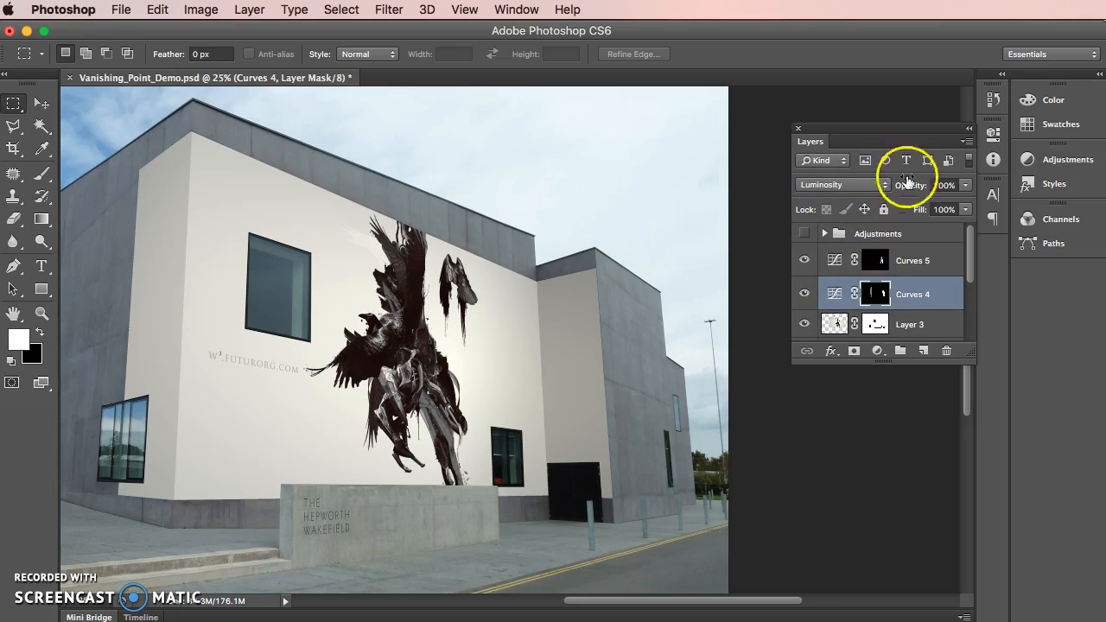
Review the Curves 5 gradient mask and compare the building with the Curves 5 and Curves 4 adjustments hidden and shown
{"action": "left_click", "coordinate": [837, 258]}
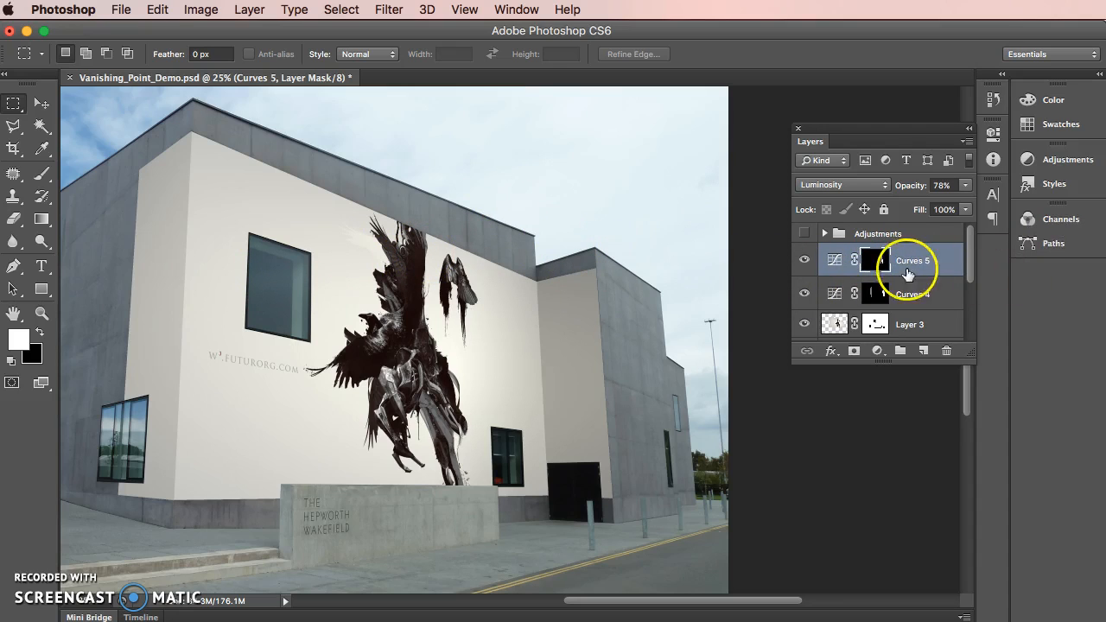
{"action": "left_click", "coordinate": [873, 261], "text": "alt"}
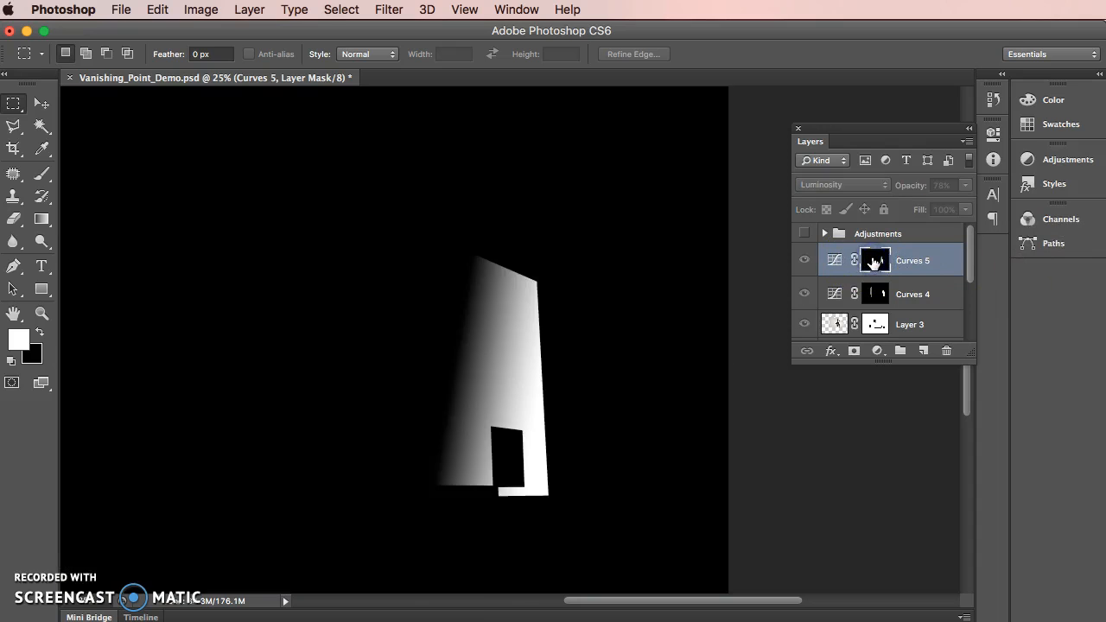
{"action": "left_click", "coordinate": [874, 261], "text": "alt"}
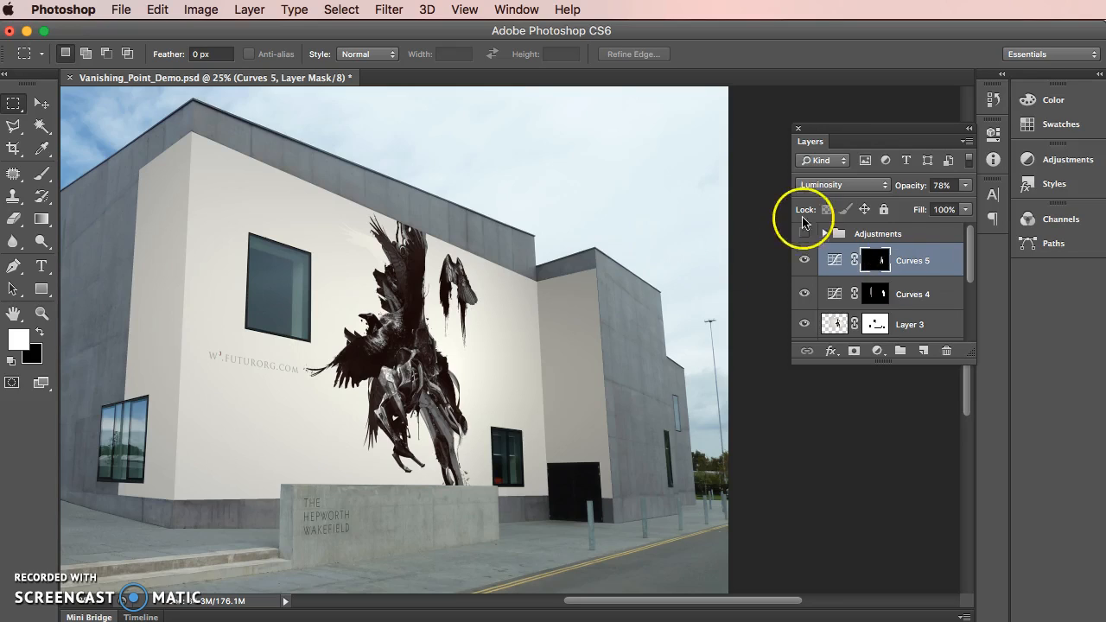
{"action": "left_click", "coordinate": [804, 260]}
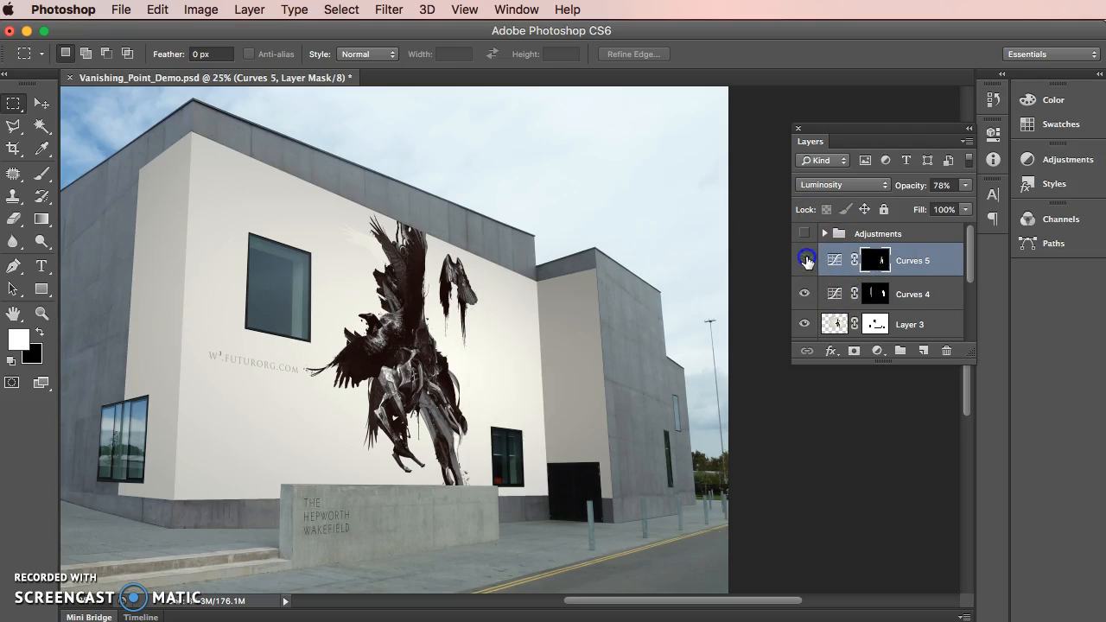
{"action": "left_click", "coordinate": [803, 292]}
{"action": "left_click", "coordinate": [804, 292]}
{"action": "left_click", "coordinate": [804, 260]}
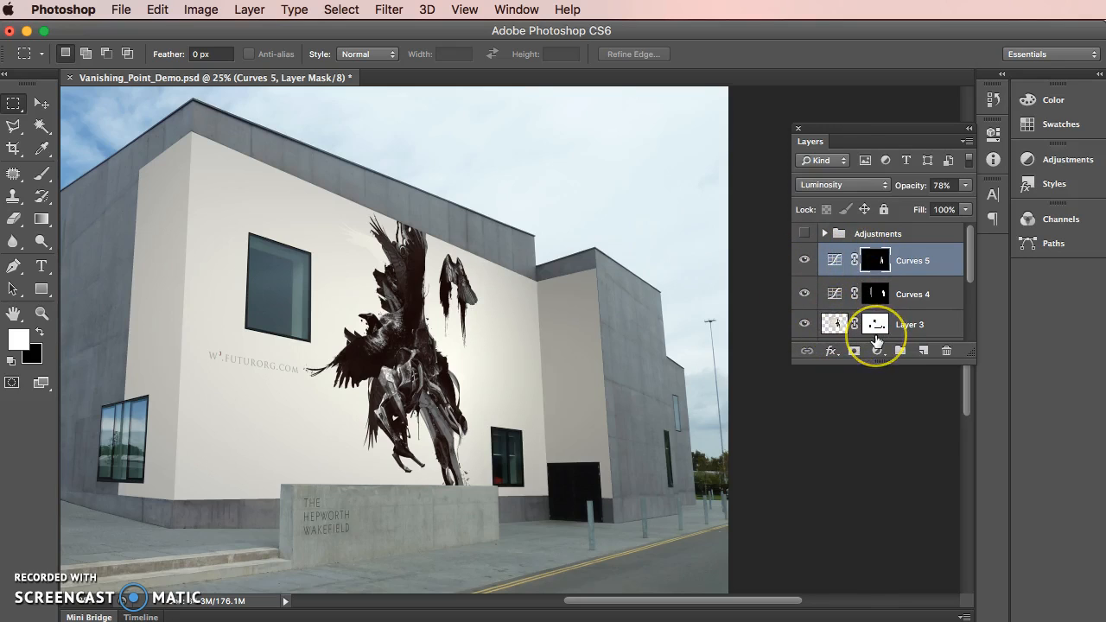
{"action": "key", "text": "super+minus"}
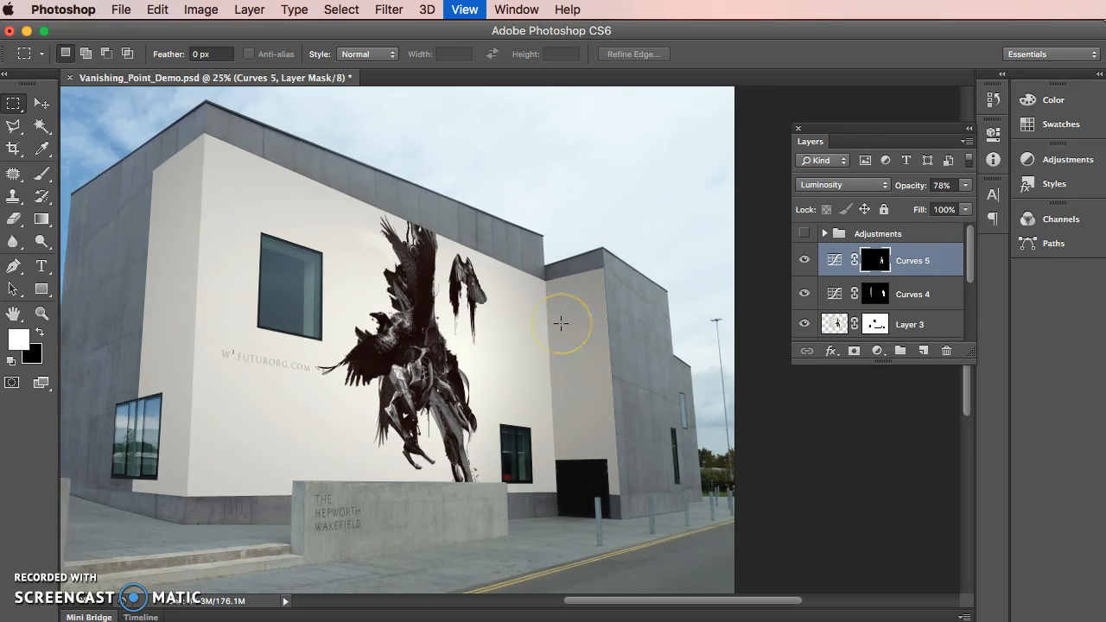